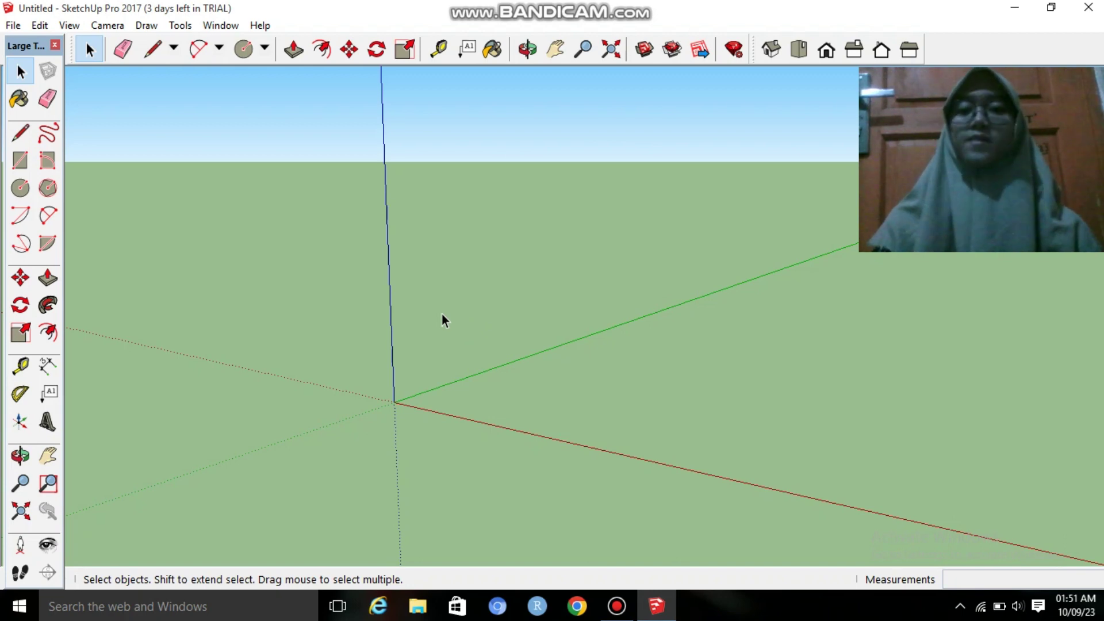
- Draw a circle of radius 1.5 centred on the origin
left_click(22, 189)
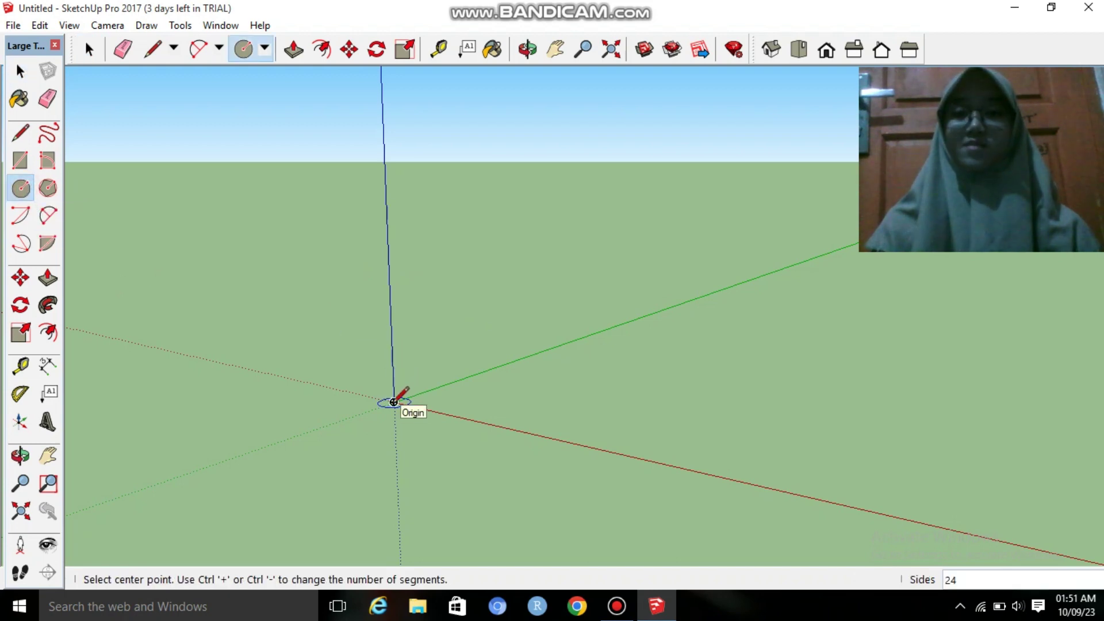
left_click(393, 402)
type("1.5")
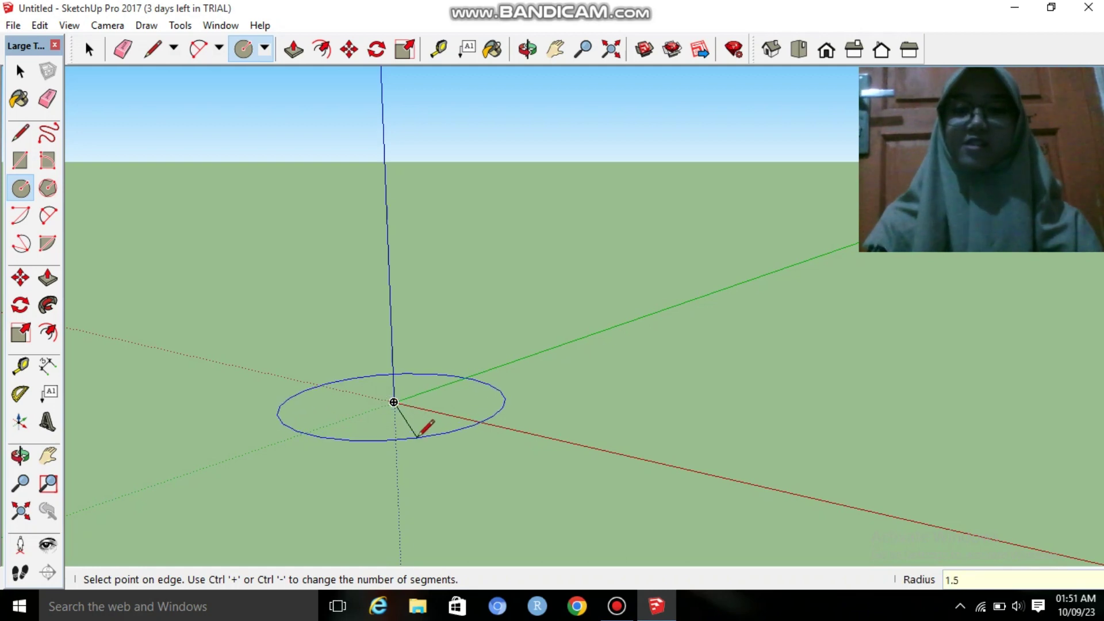
key("Return")
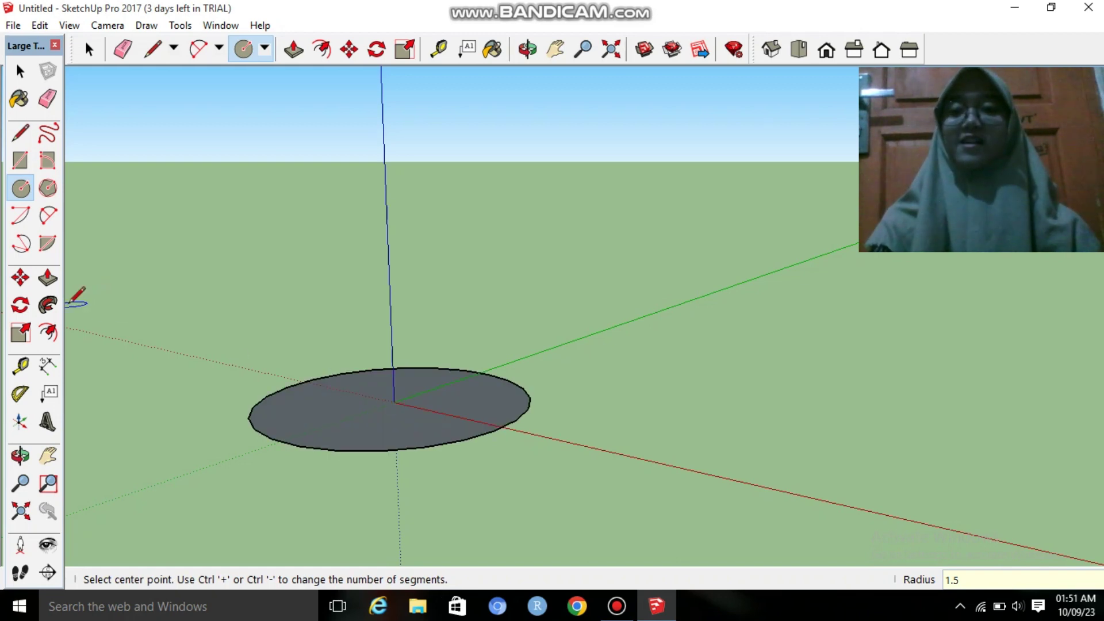
- Offset the circle's edge 1 inward to create a concentric inner circle
left_click(47, 333)
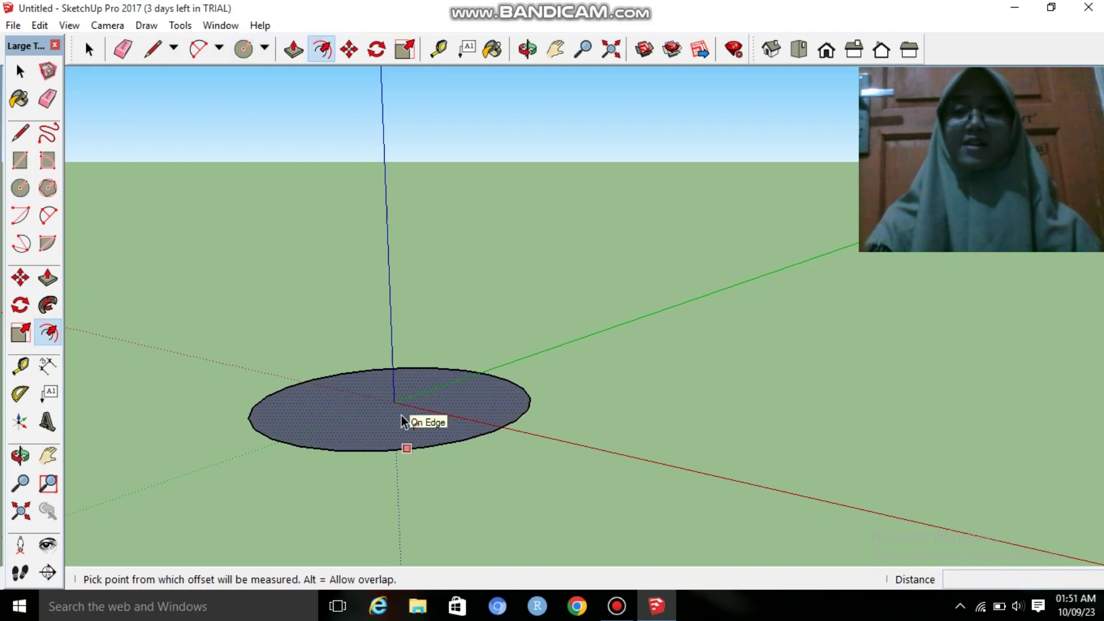
left_click(403, 422)
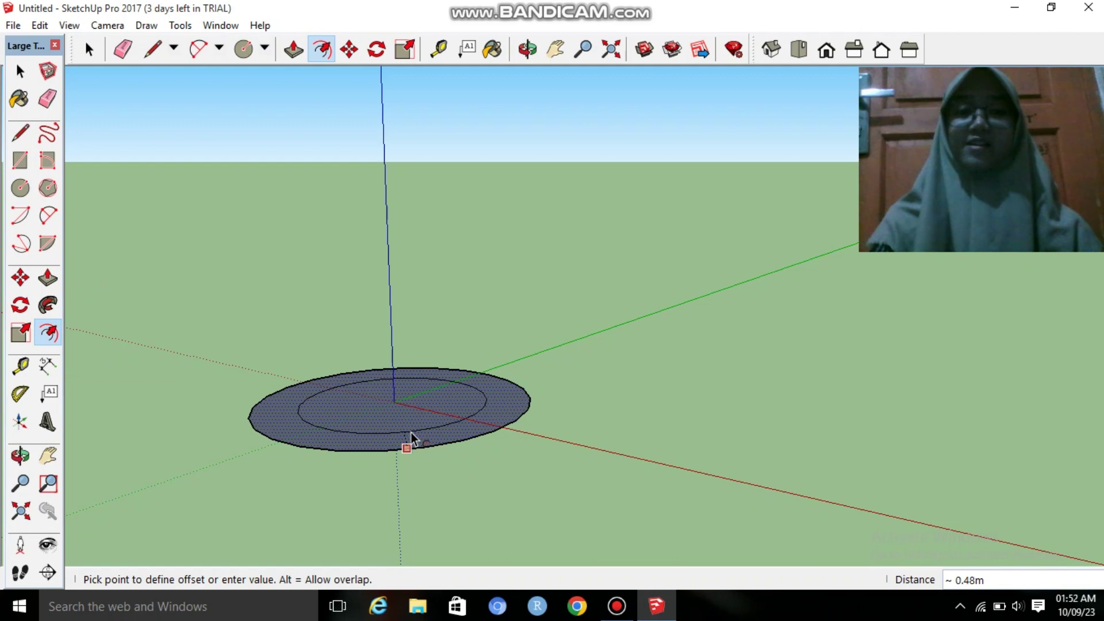
type("1")
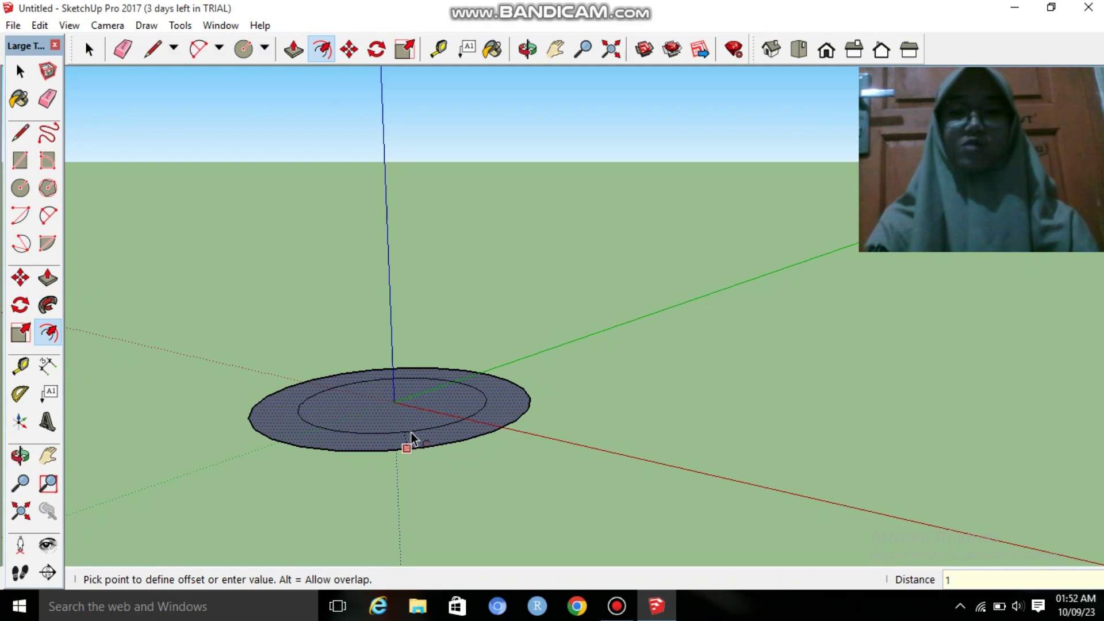
key("Return")
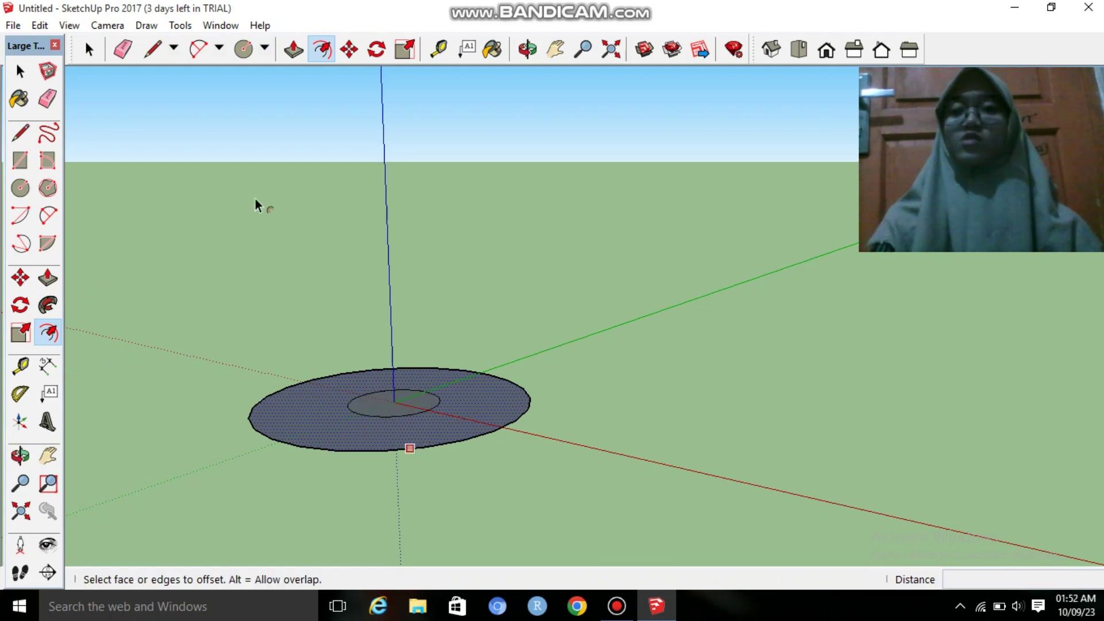
- Draw two lines from the disc centre to the outer rim, outlining a thin wedge
left_click(20, 138)
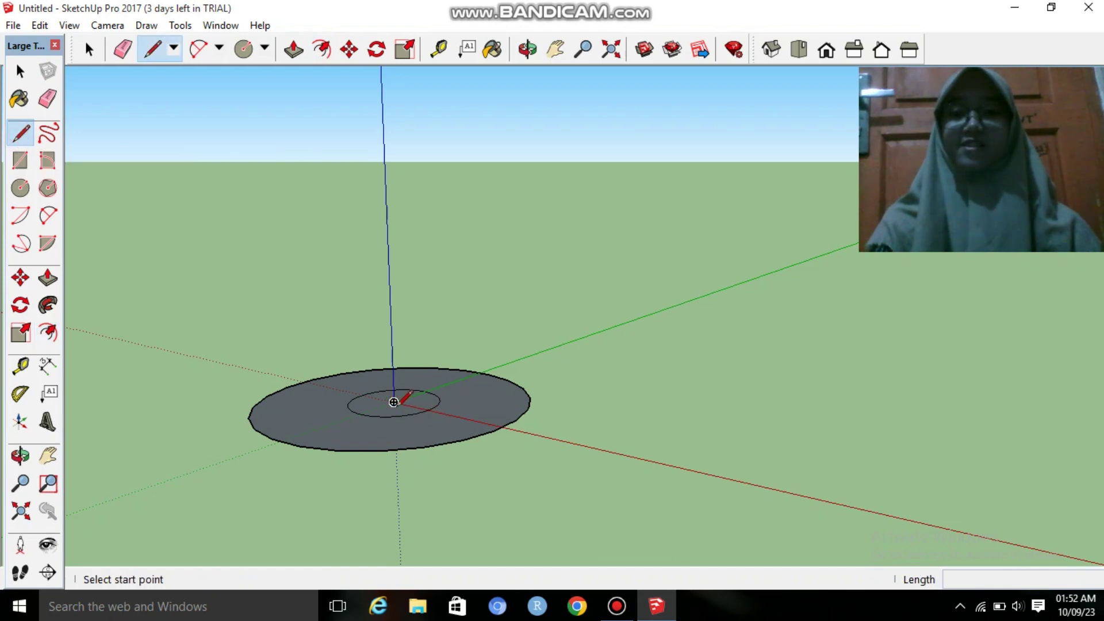
left_click(394, 402)
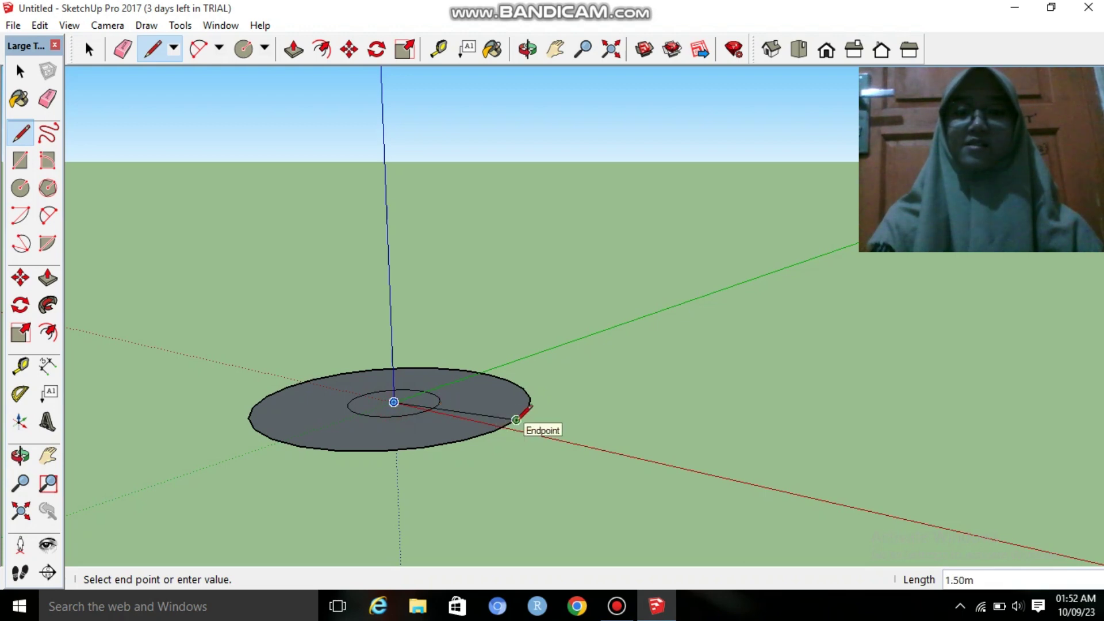
left_click(515, 420)
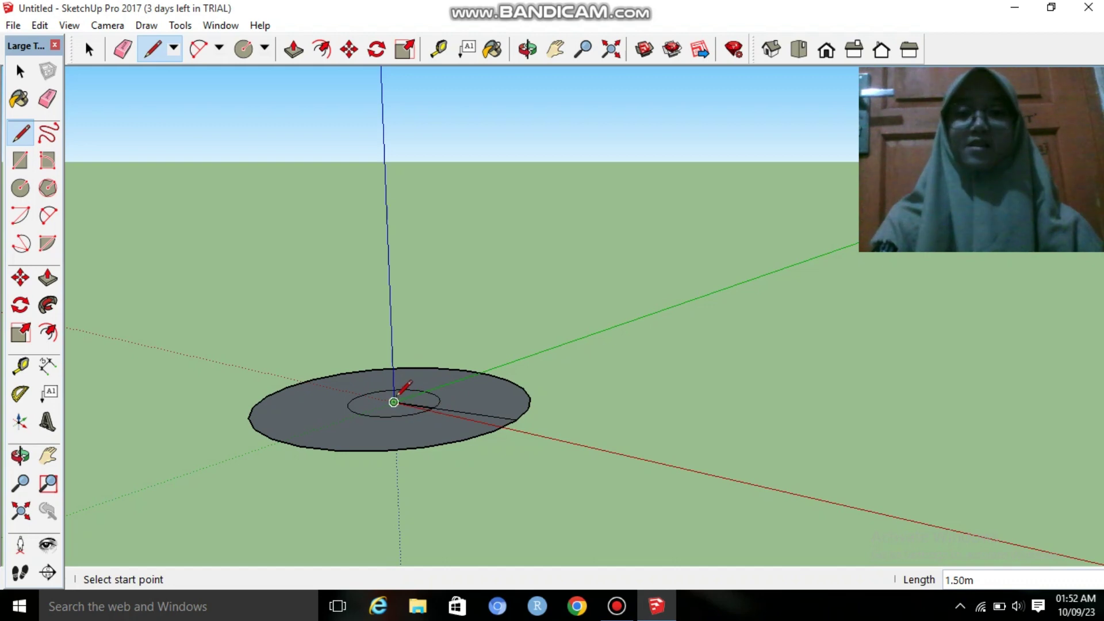
left_click(393, 402)
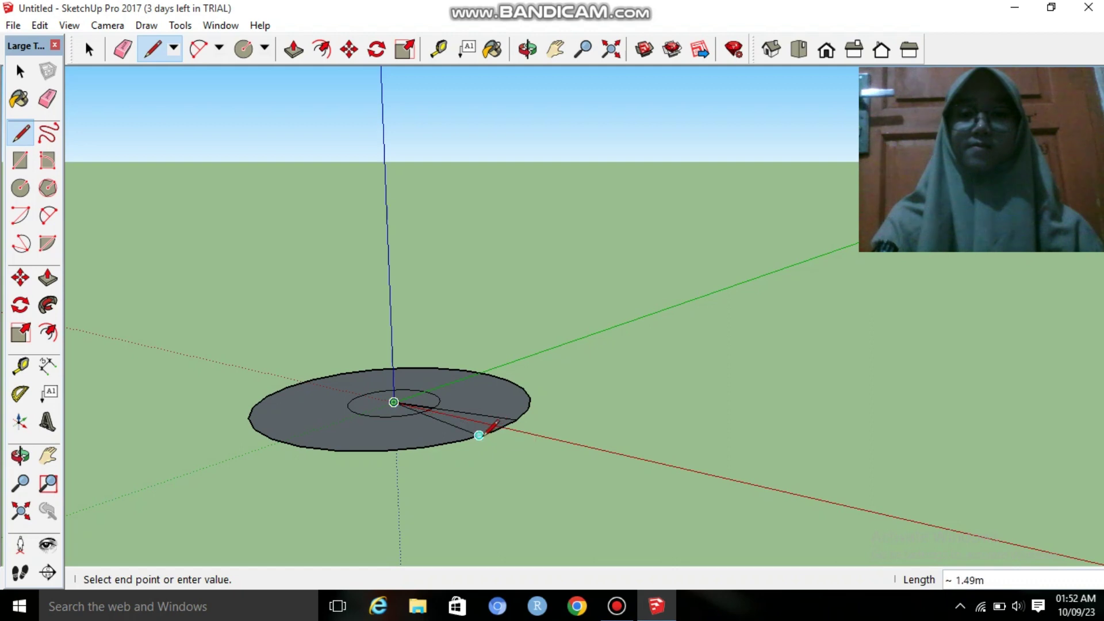
left_click(479, 435)
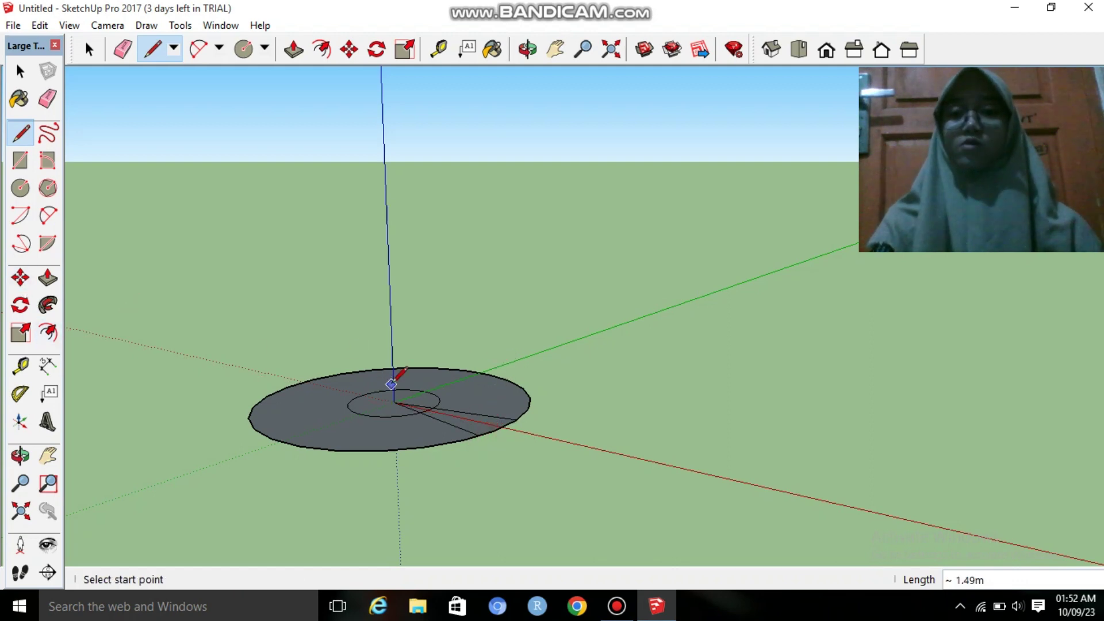
- Erase the outer circle, the surrounding disc face and the inner circle, leaving only the wedge
left_click(21, 457)
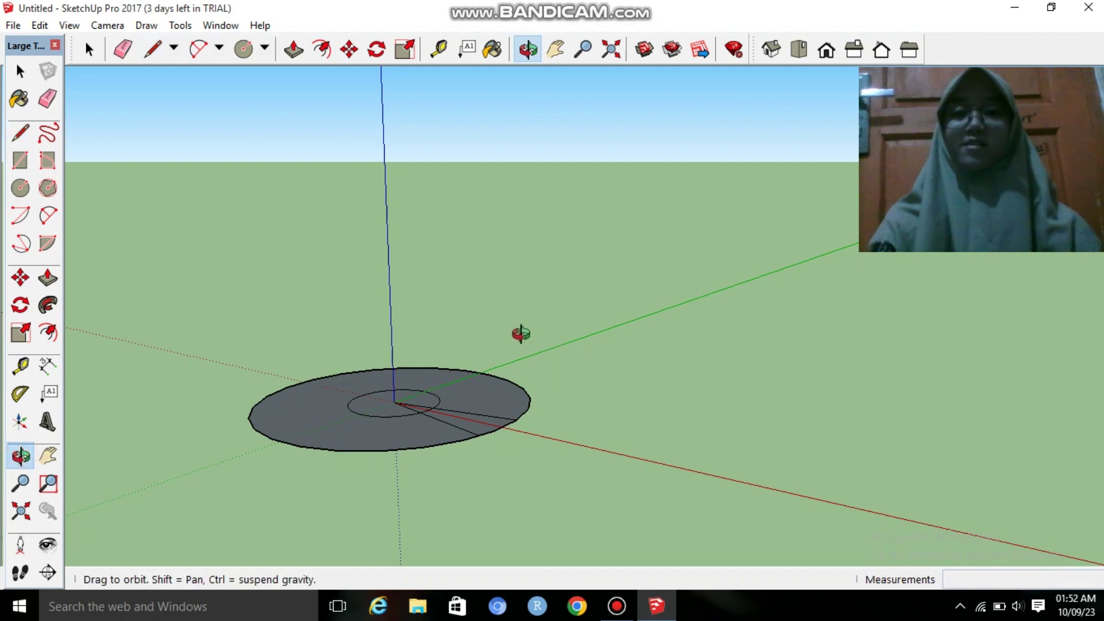
mouse_move(564, 333)
left_mouse_down()
mouse_move(582, 435)
mouse_move(568, 439)
left_mouse_up()
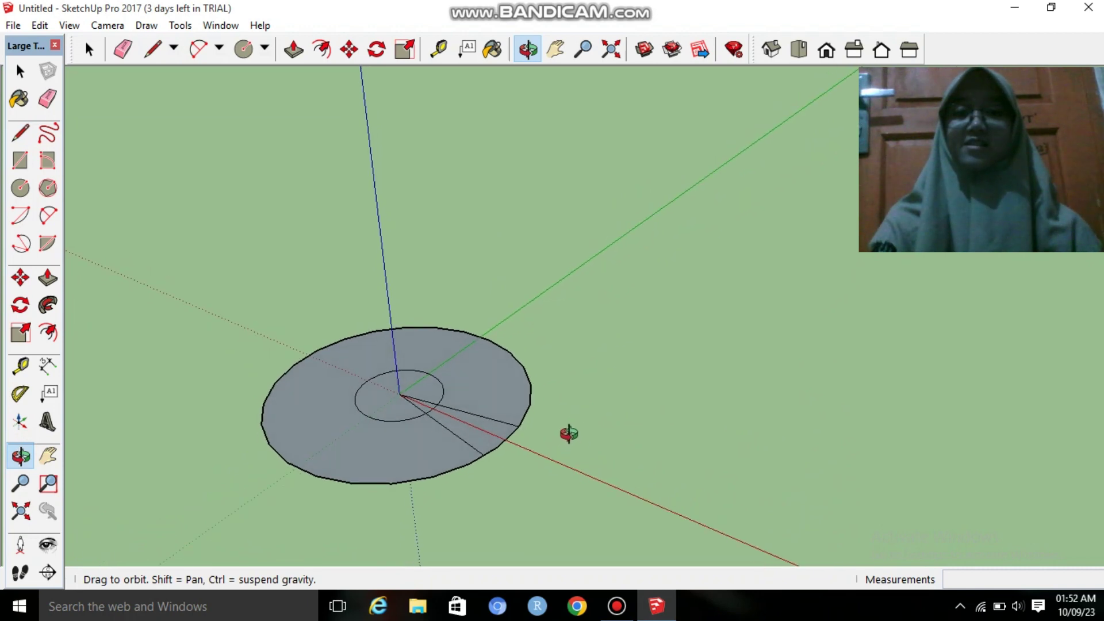
left_click(45, 107)
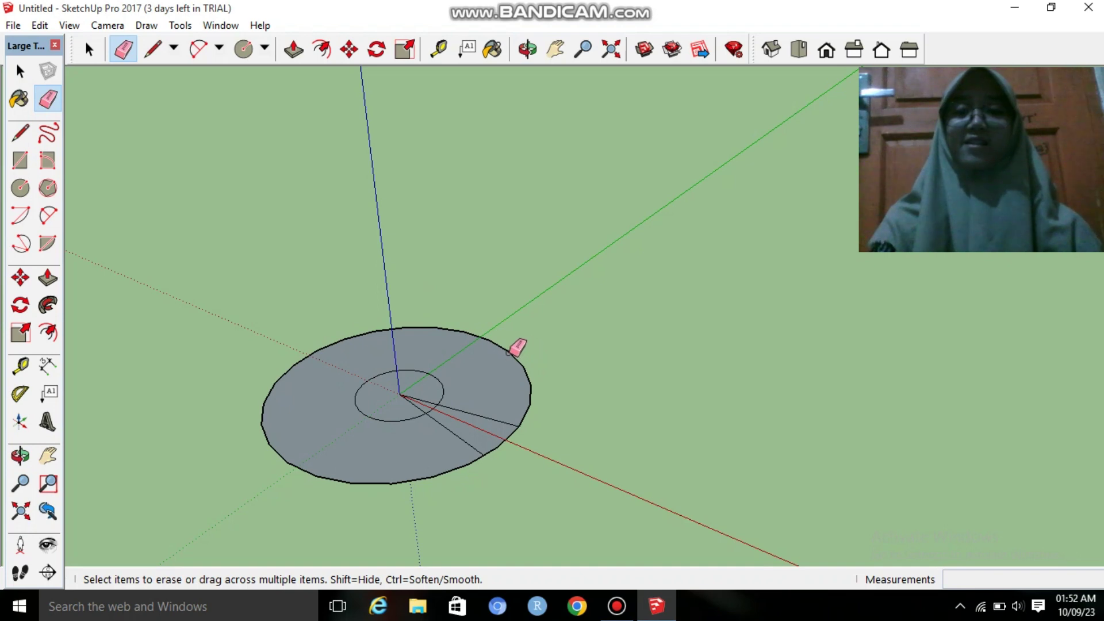
left_click_drag(510, 351, 507, 352)
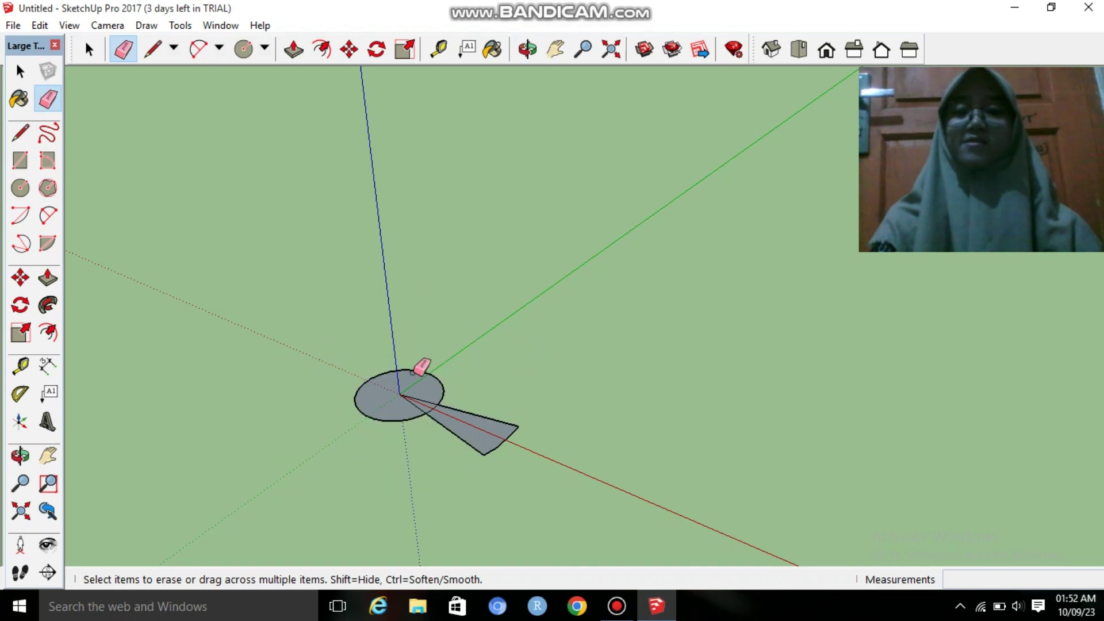
left_click(412, 372)
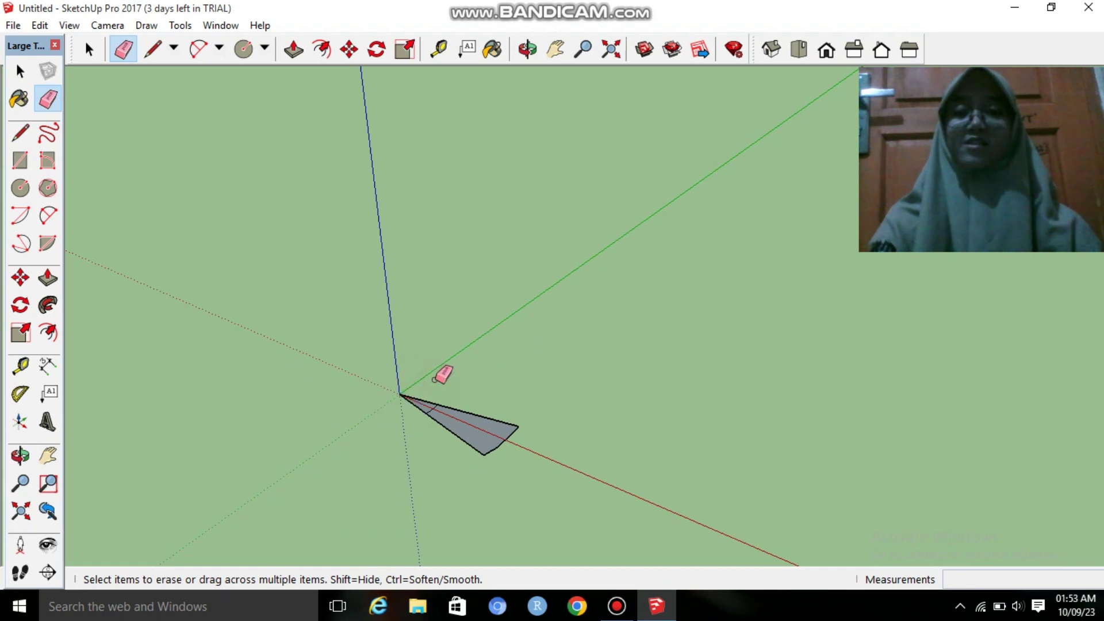
left_click_drag(410, 404, 402, 424)
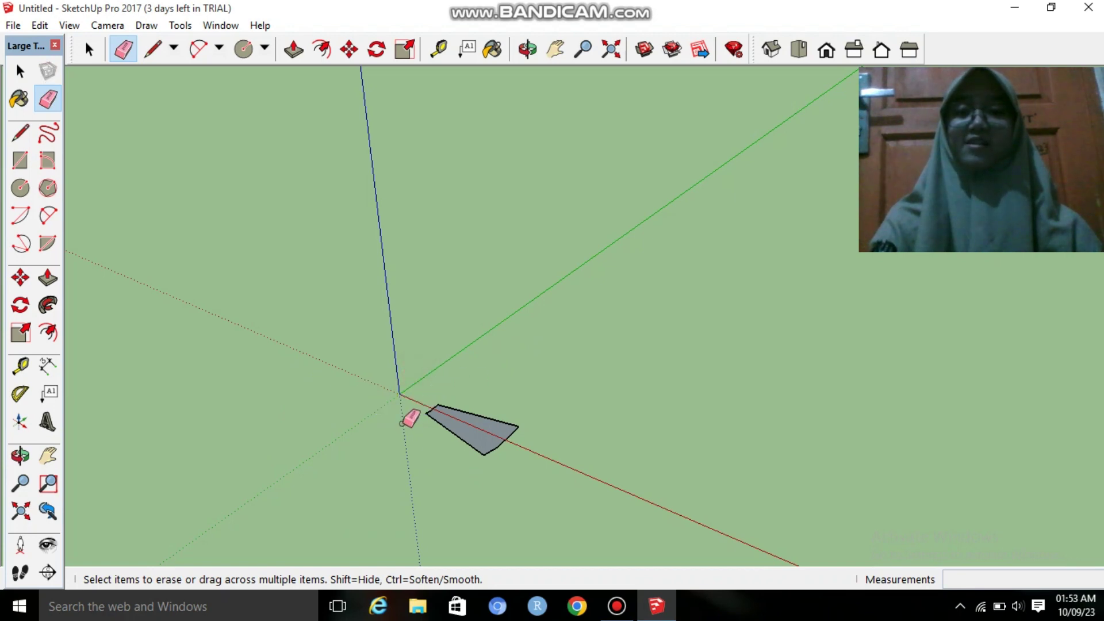
- Push/Pull the wedge face up 0.20m into a solid step block
left_click(44, 285)
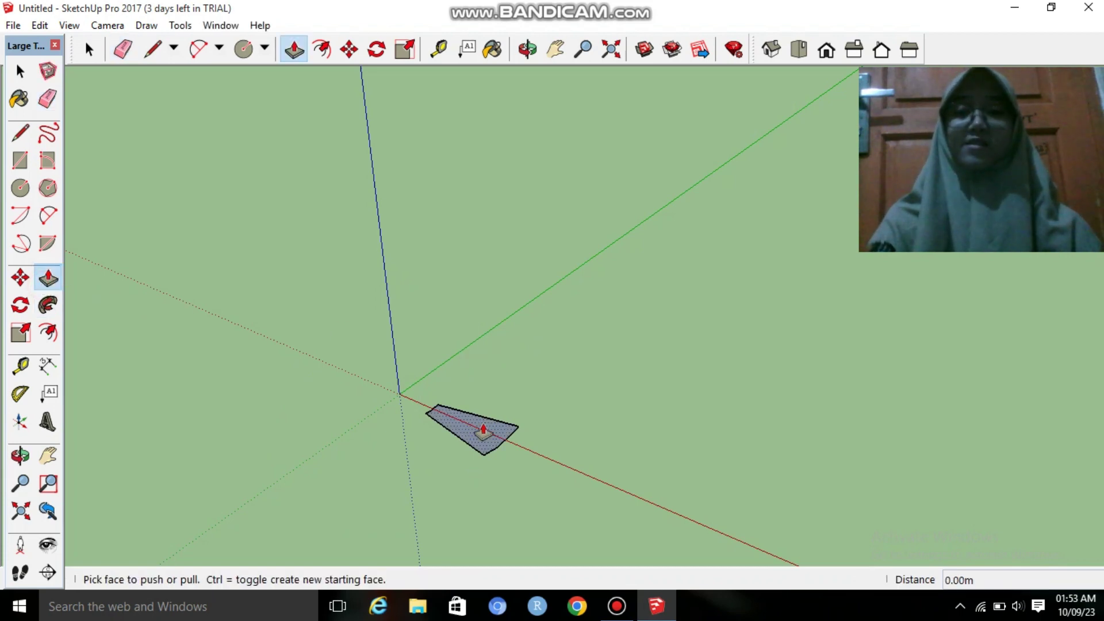
left_click(483, 430)
type("0")
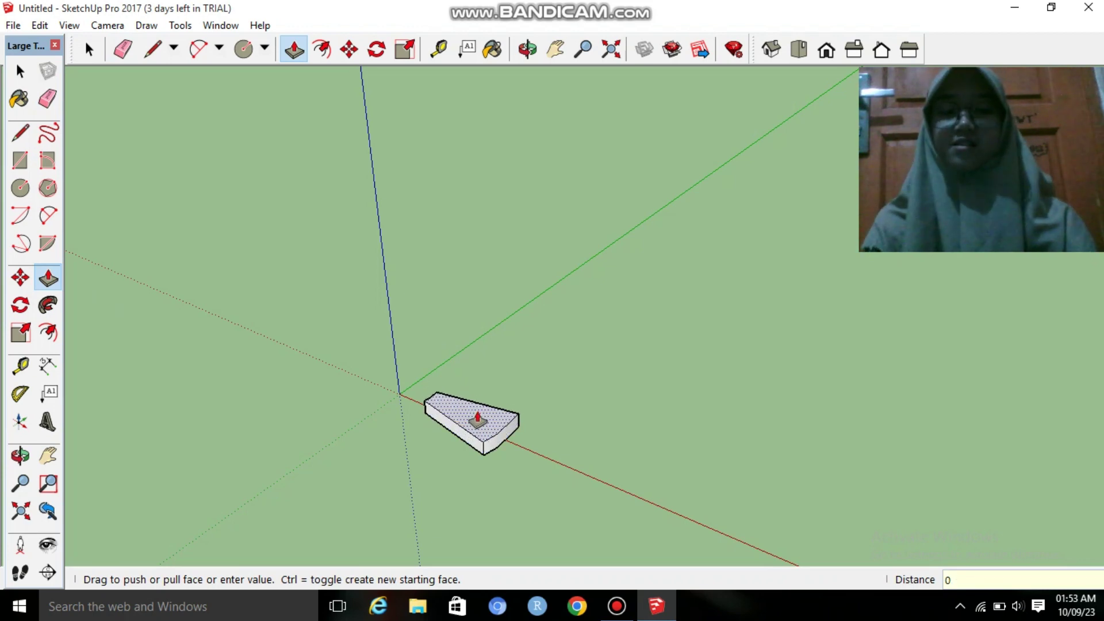
type(".20")
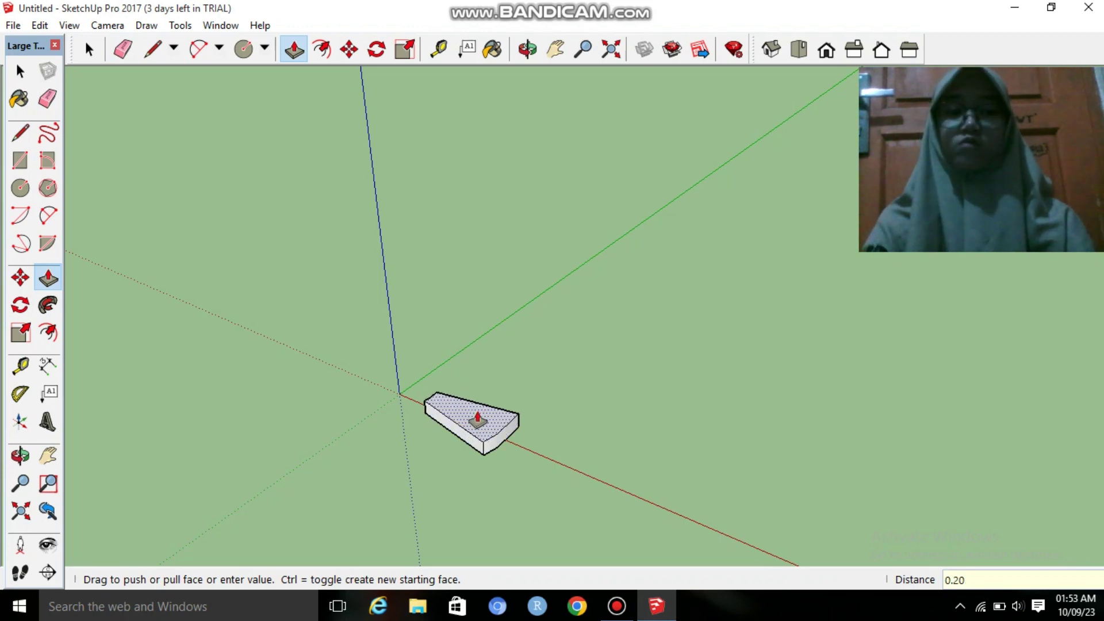
type("m")
key("Return")
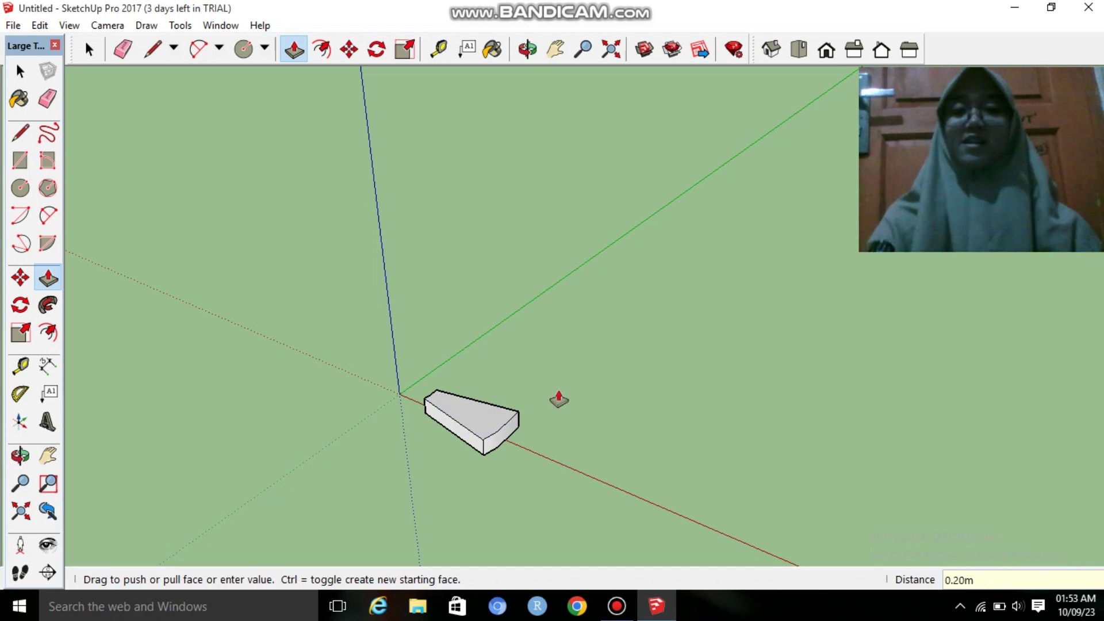
left_click(20, 71)
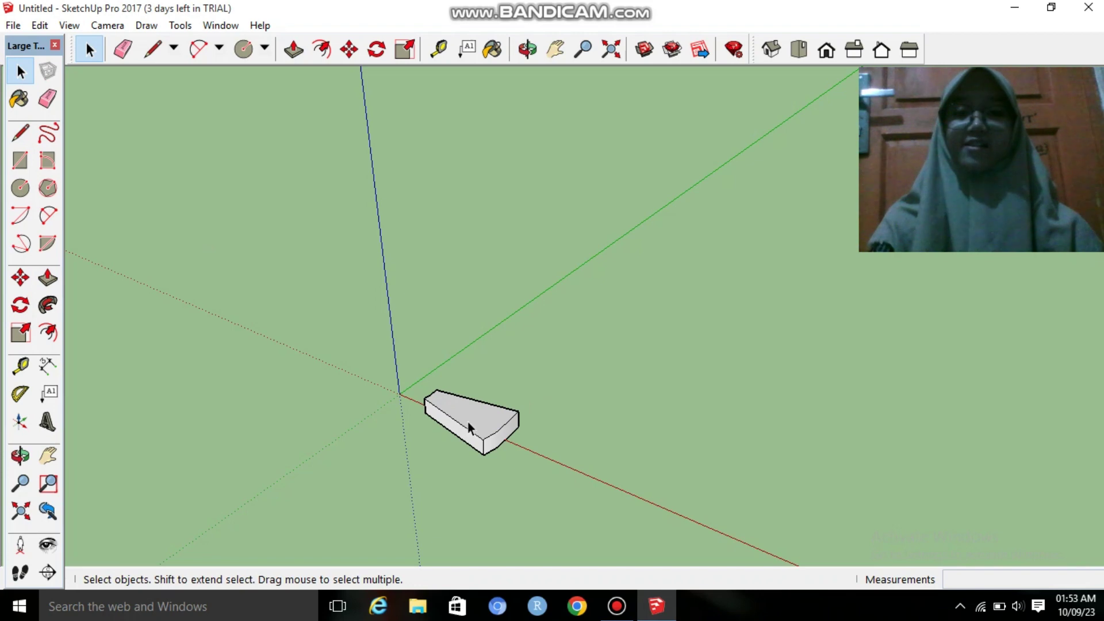
- Group the wedge block and convert the group into the component Component#1
triple_click(477, 420)
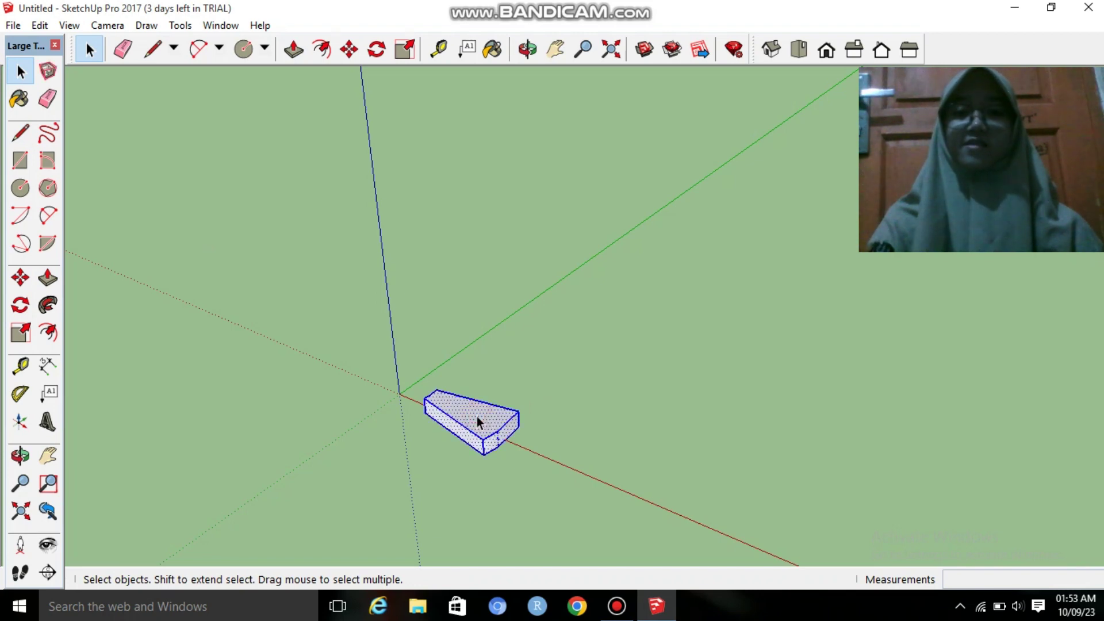
right_click(476, 420)
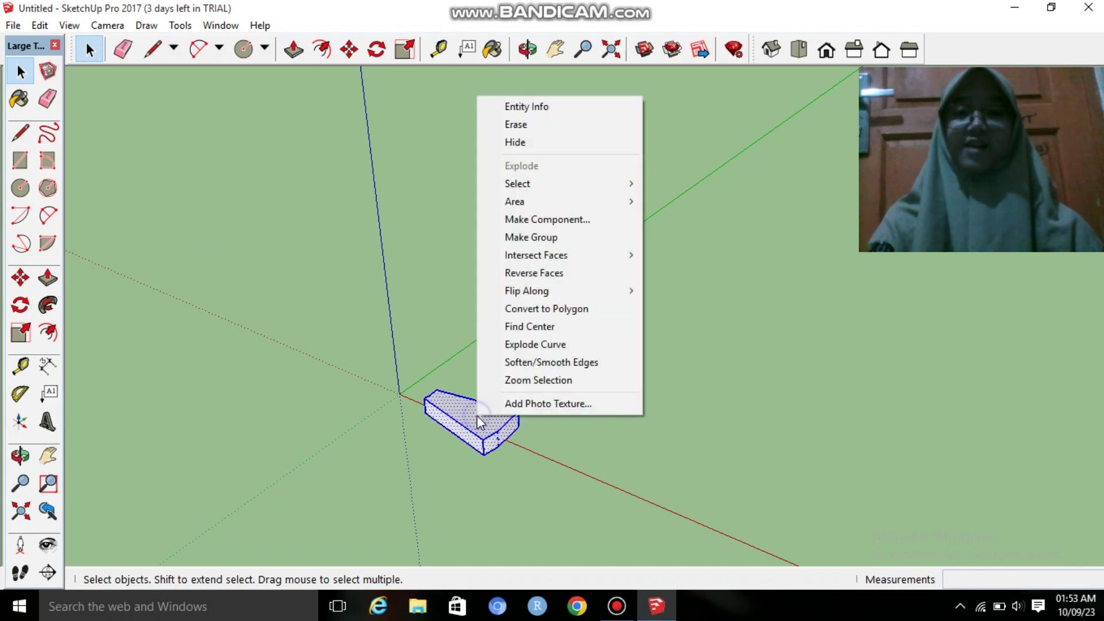
left_click(544, 242)
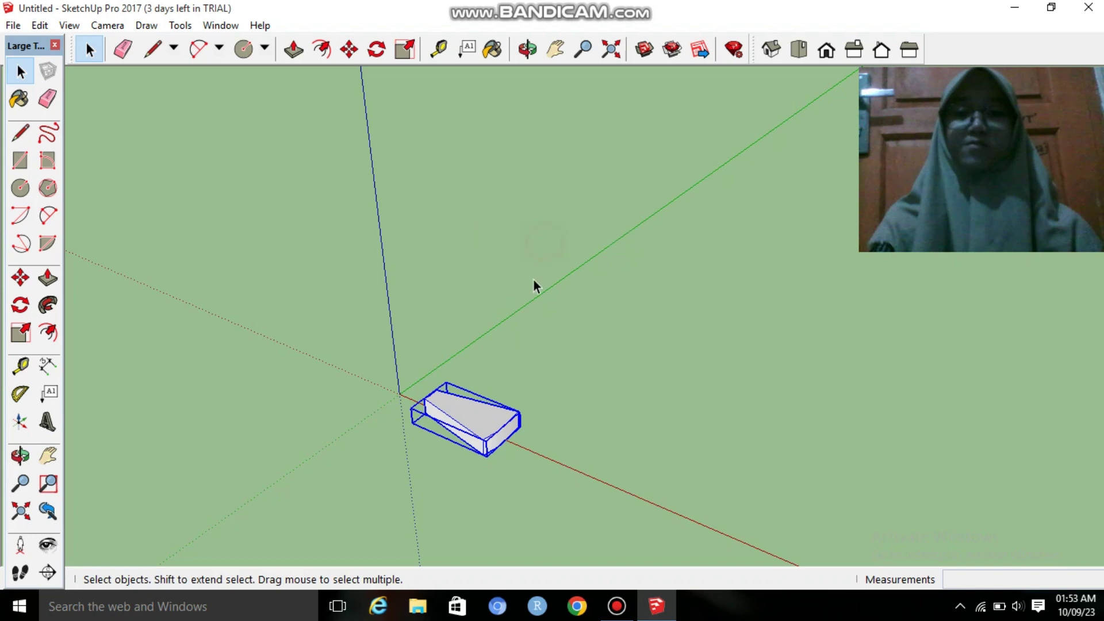
right_click(475, 422)
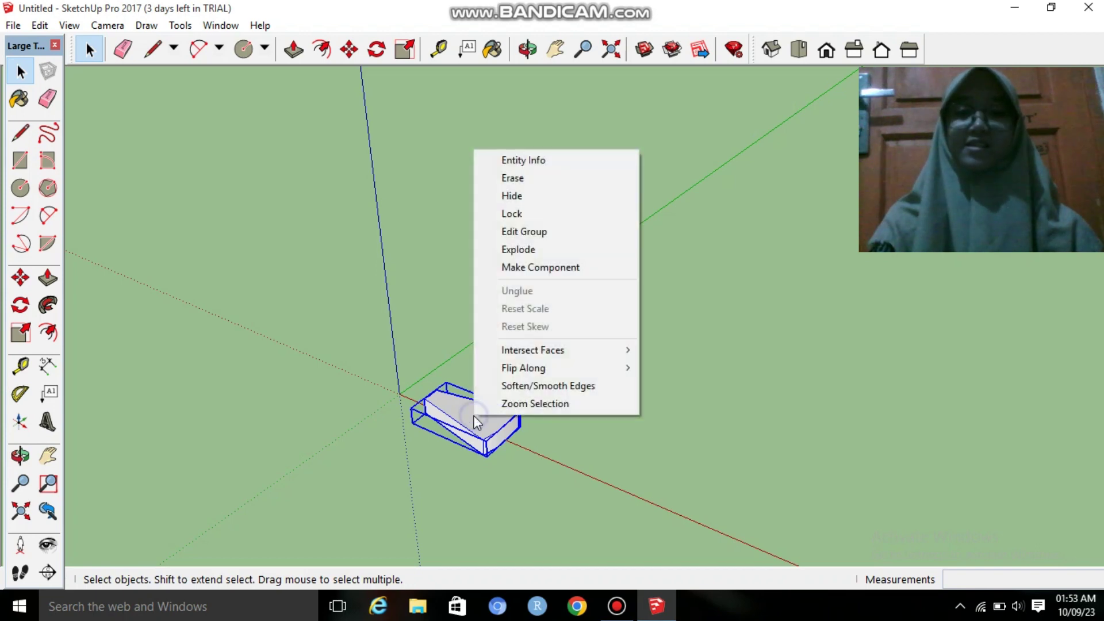
left_click(542, 267)
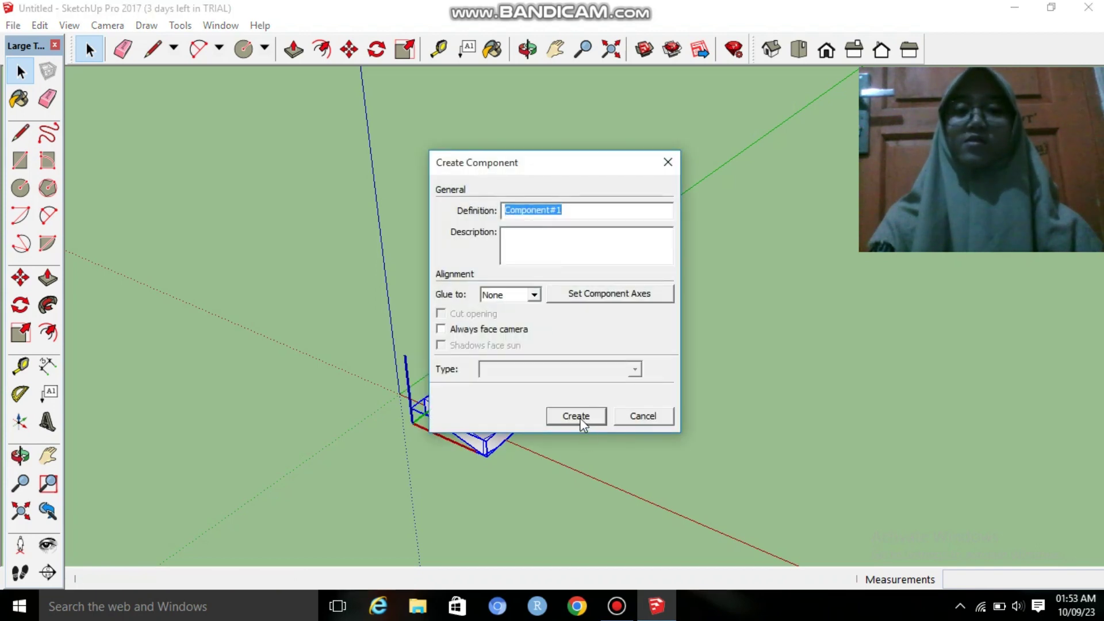
left_click(577, 417)
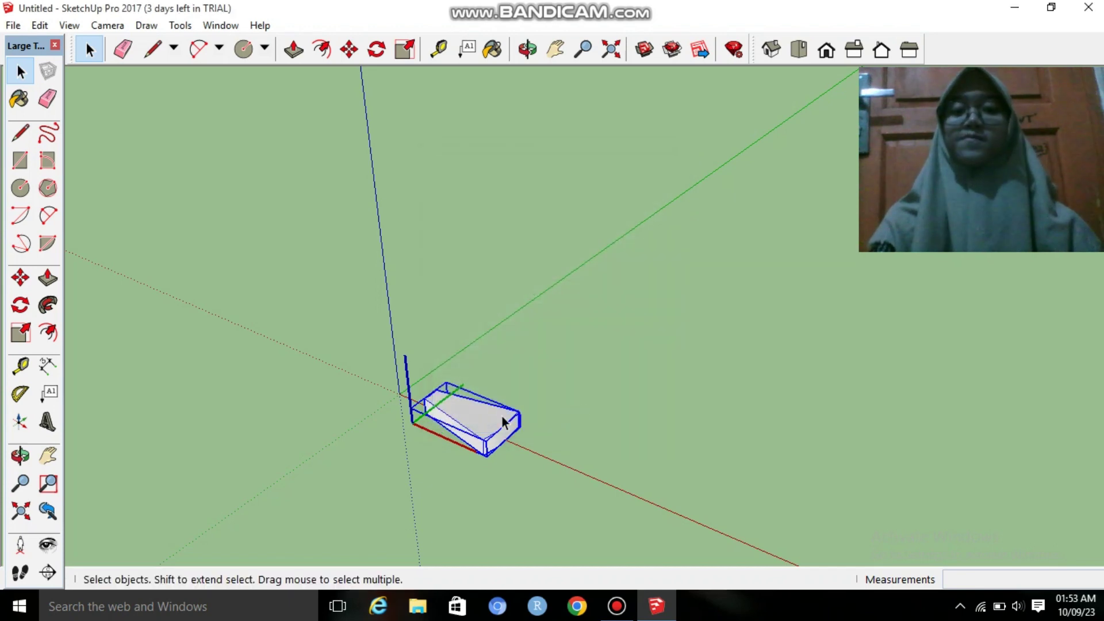
- Rotate-copy the step 22.5° about the origin and repeat it x10 around the axis
left_click(19, 306)
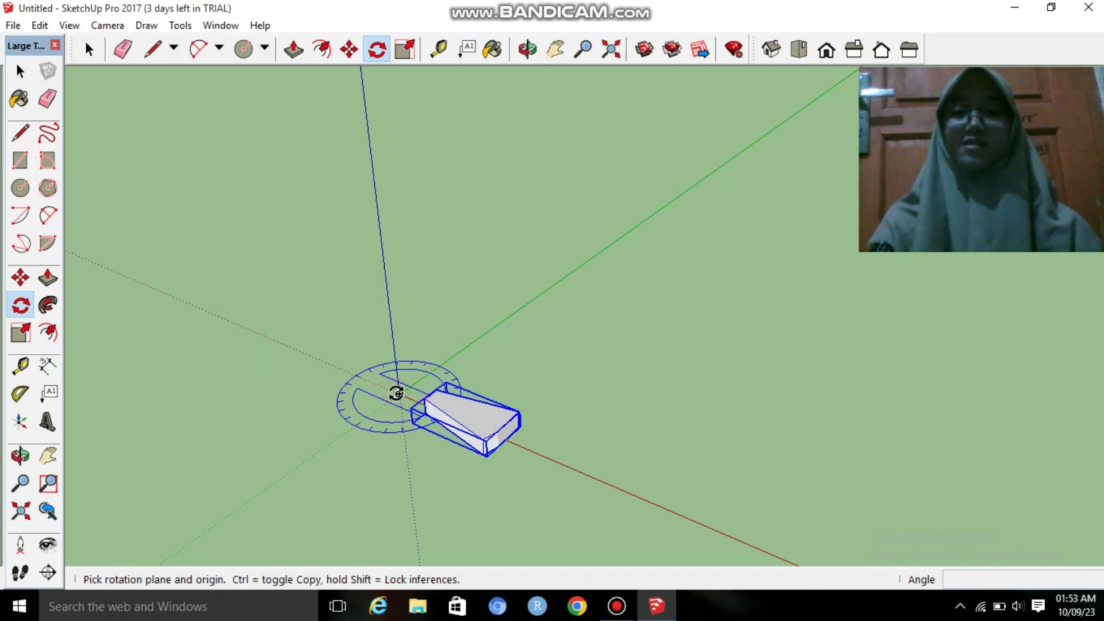
left_click(397, 394)
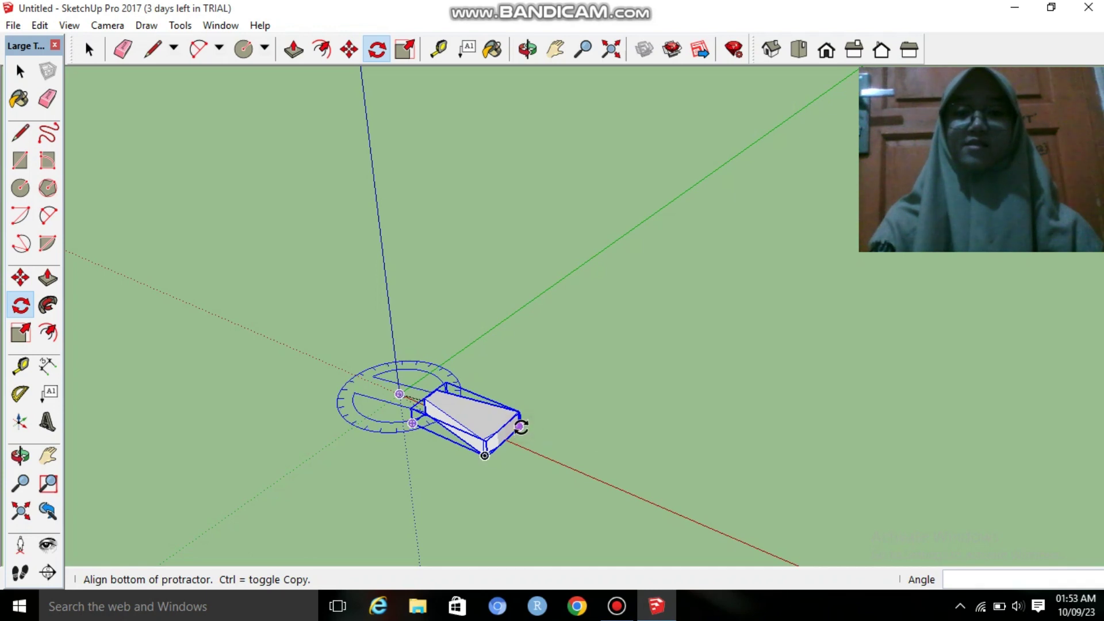
left_click(521, 426)
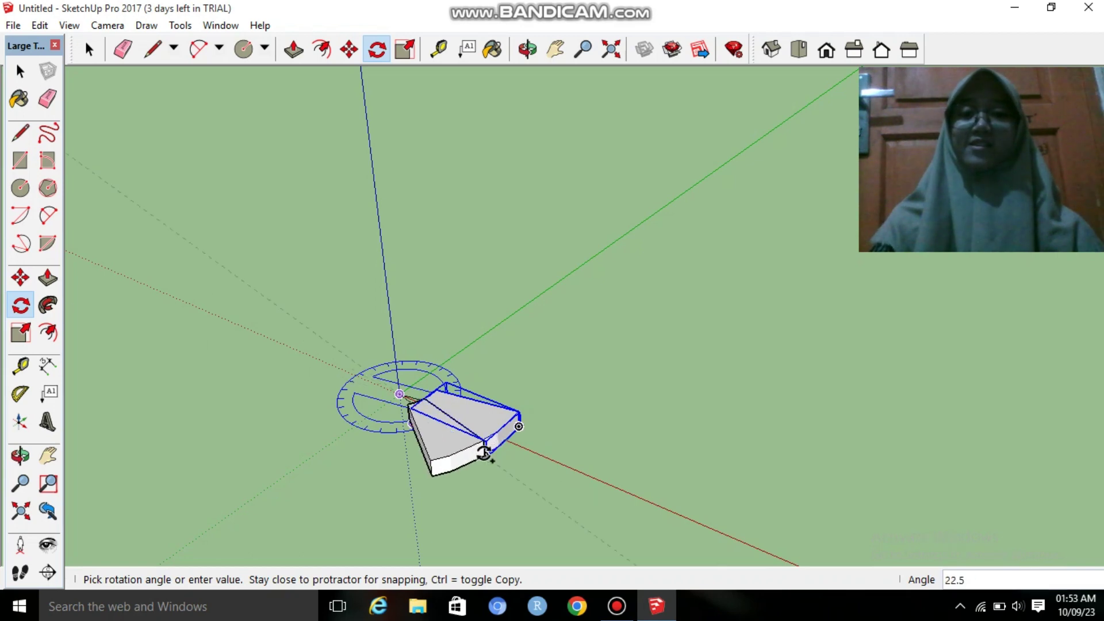
left_click(481, 455)
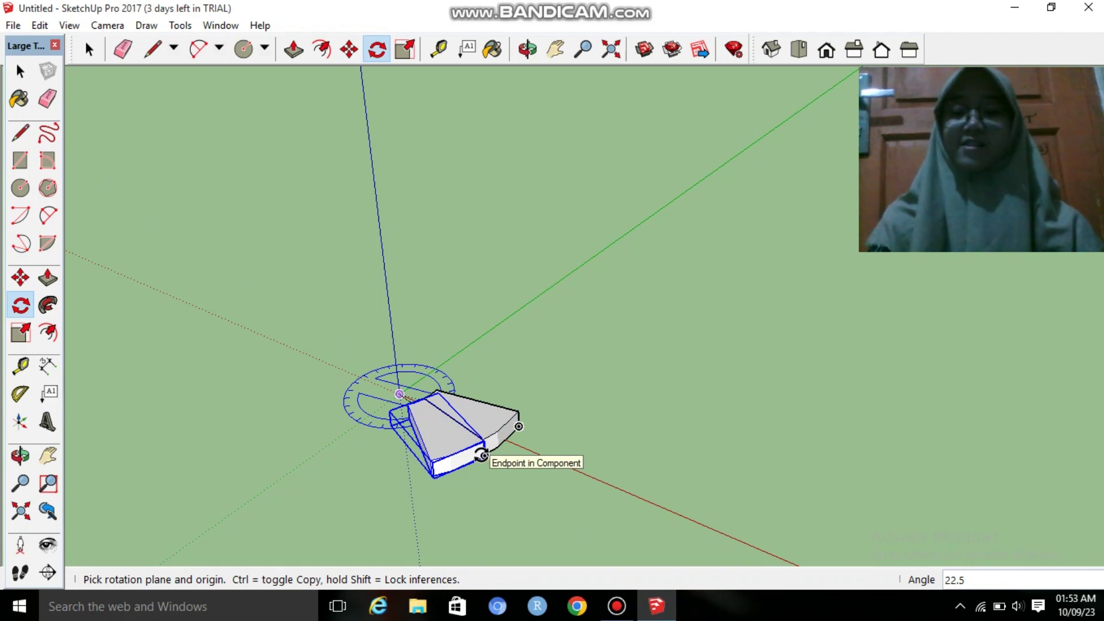
type("x")
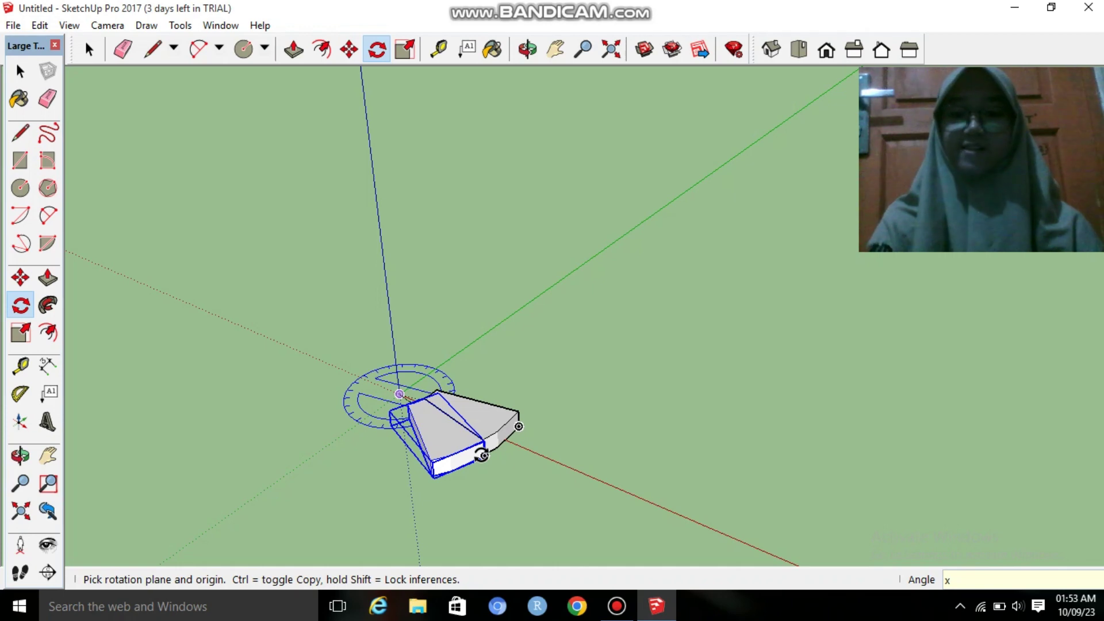
type("10")
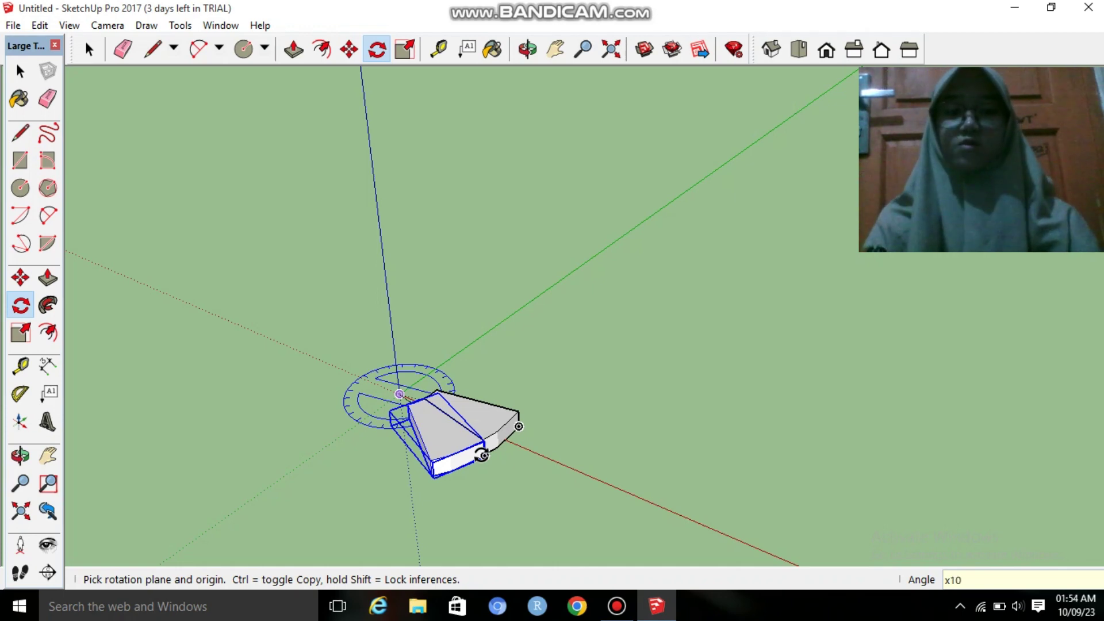
key("Return")
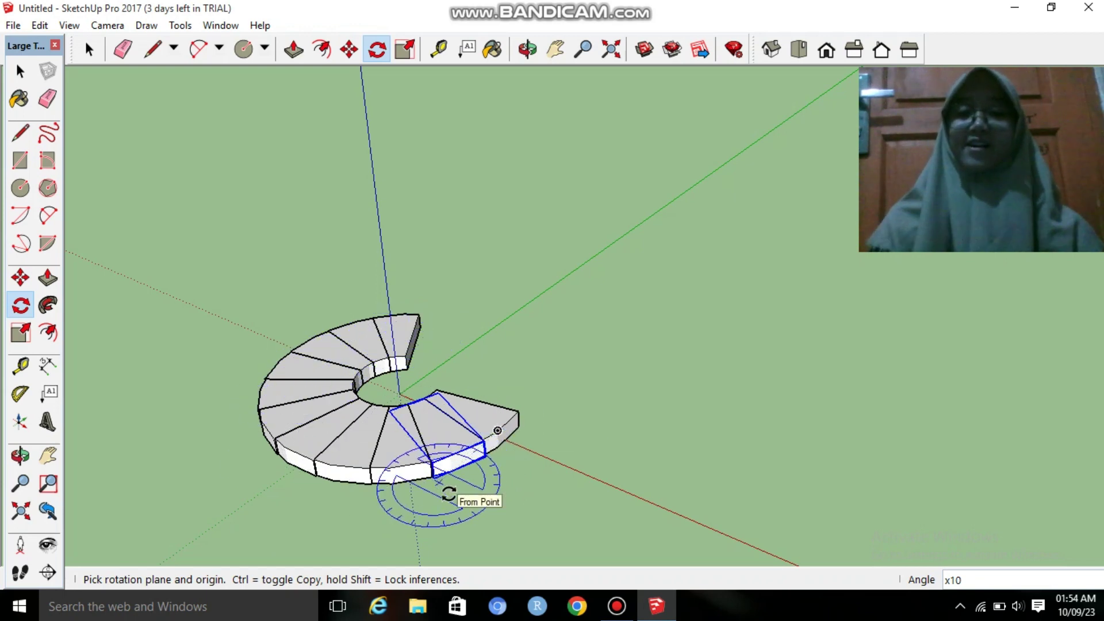
- Select the nine later steps of the ring, starting from the topmost
left_click(20, 70)
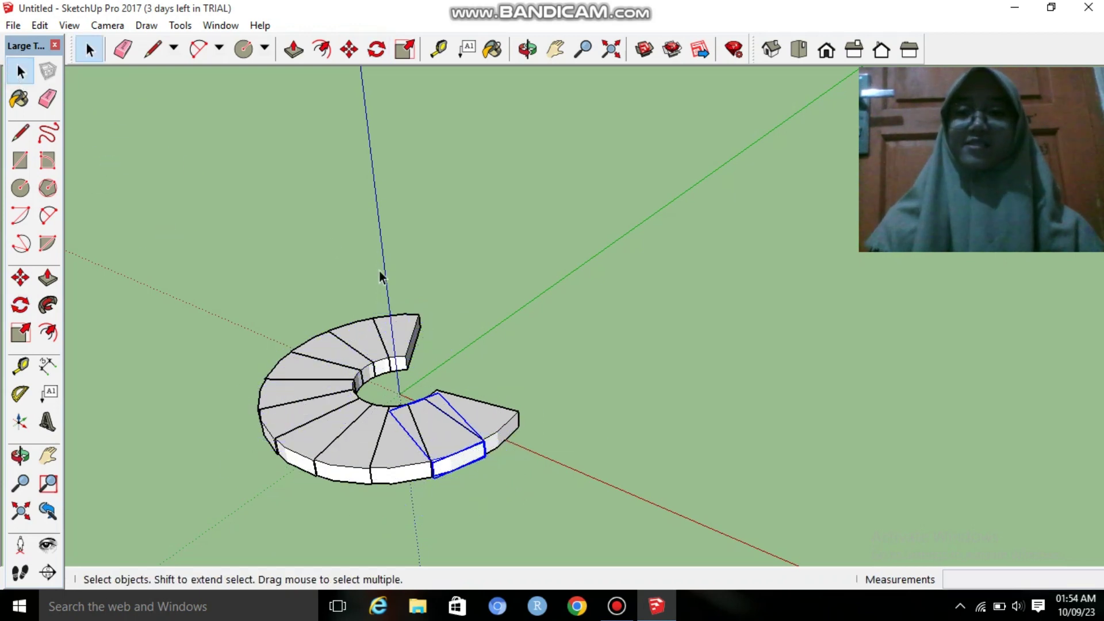
left_click(404, 502)
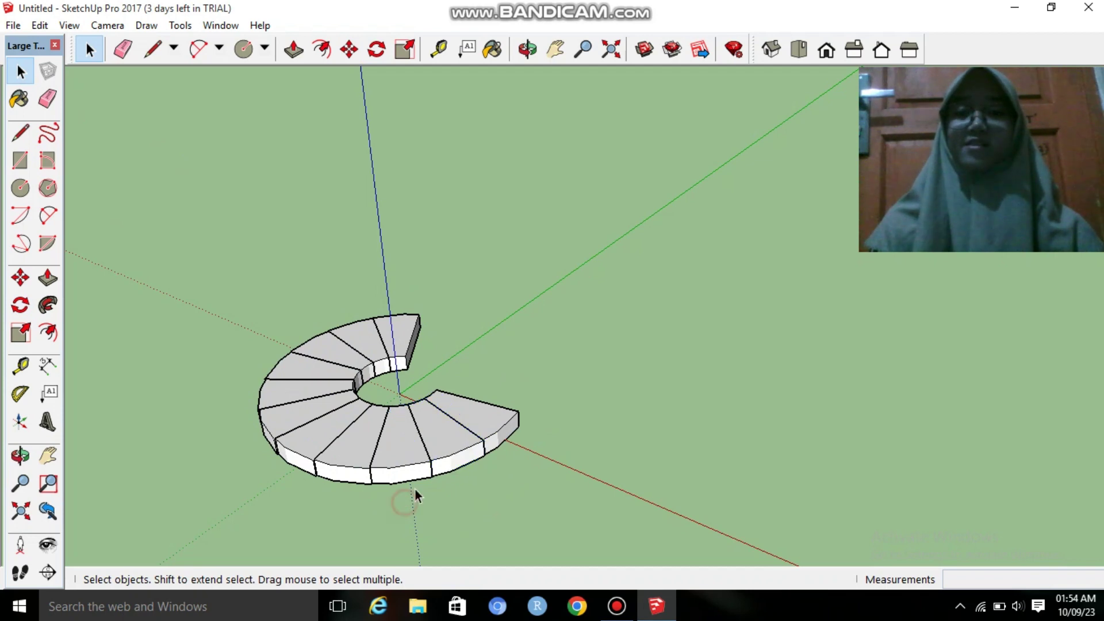
left_click(397, 337)
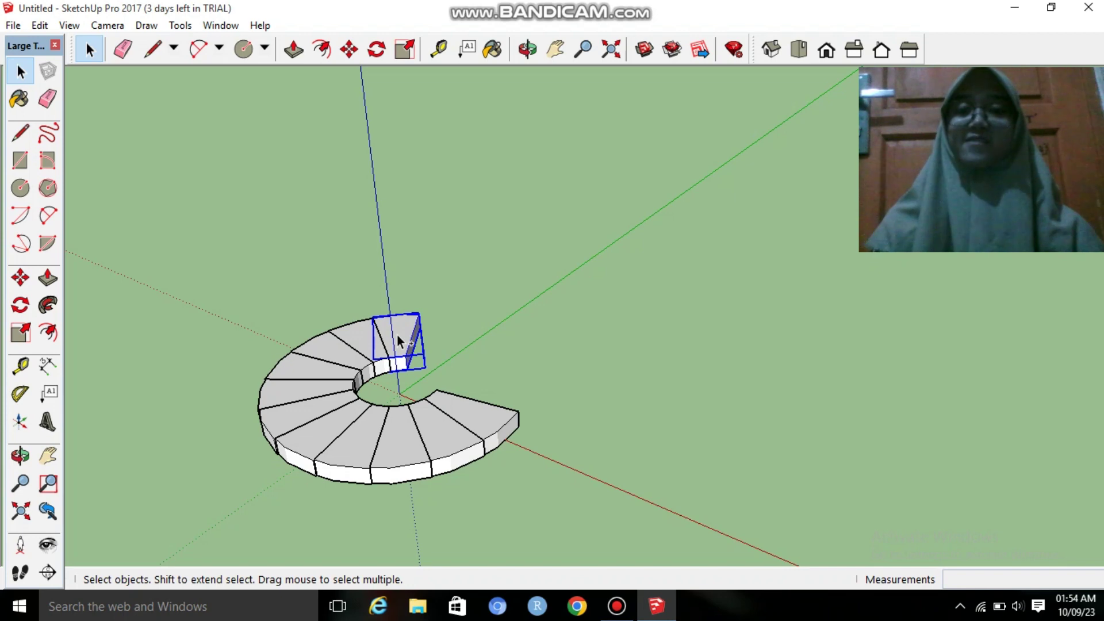
left_click(342, 348, "ctrl")
left_click(305, 371, "ctrl")
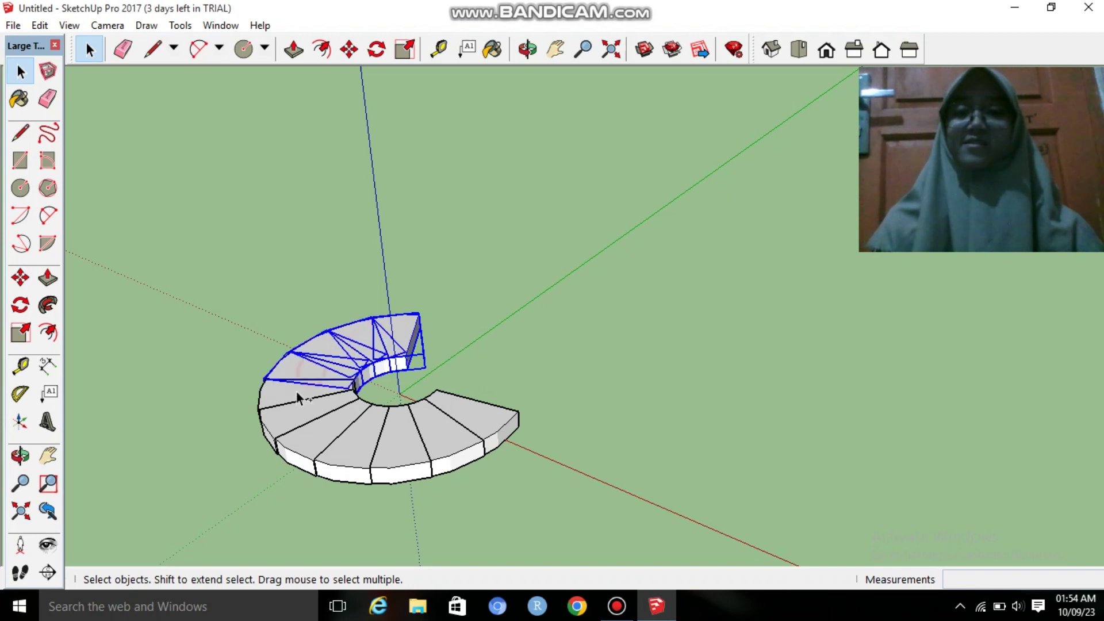
left_click(295, 393, "ctrl")
left_click(298, 421, "ctrl")
left_click(303, 445, "ctrl")
left_click(347, 458, "ctrl")
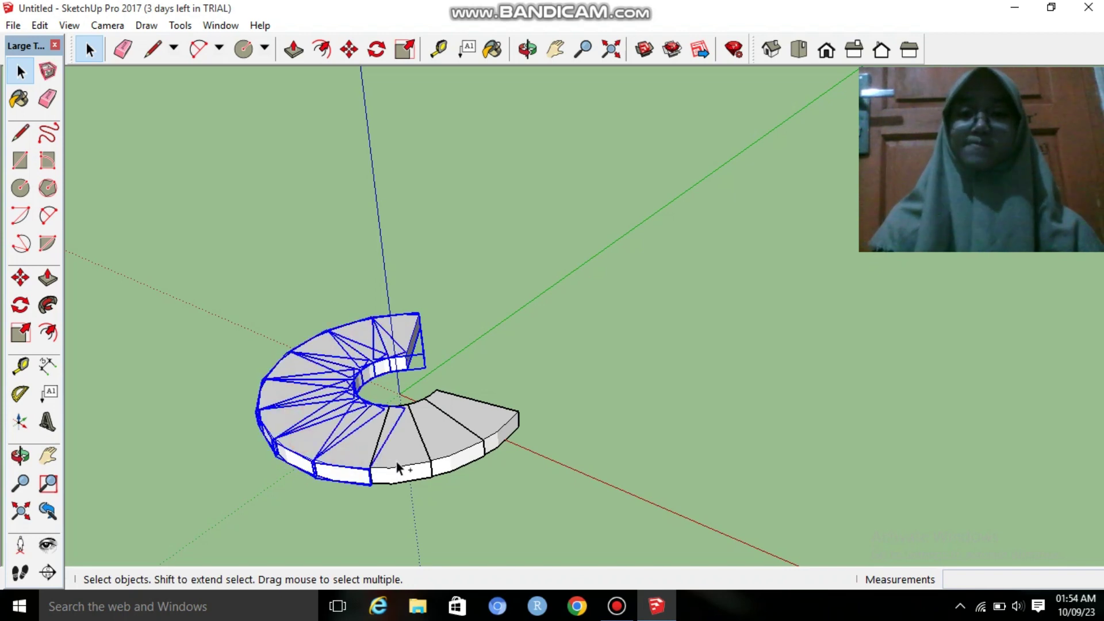
left_click(397, 457, "ctrl")
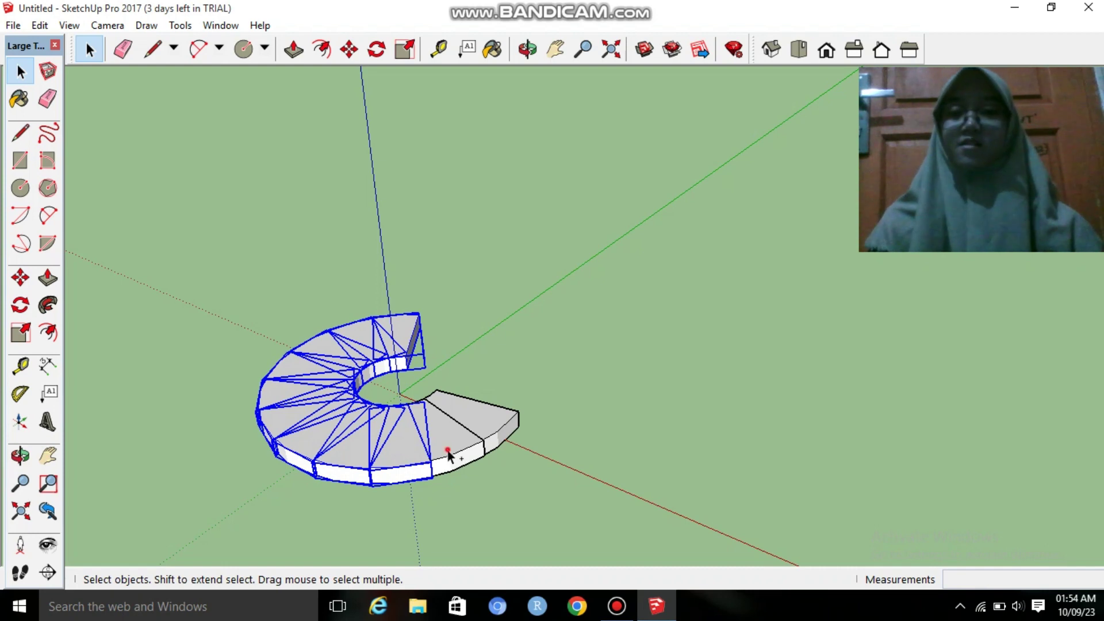
left_click(447, 452, "ctrl")
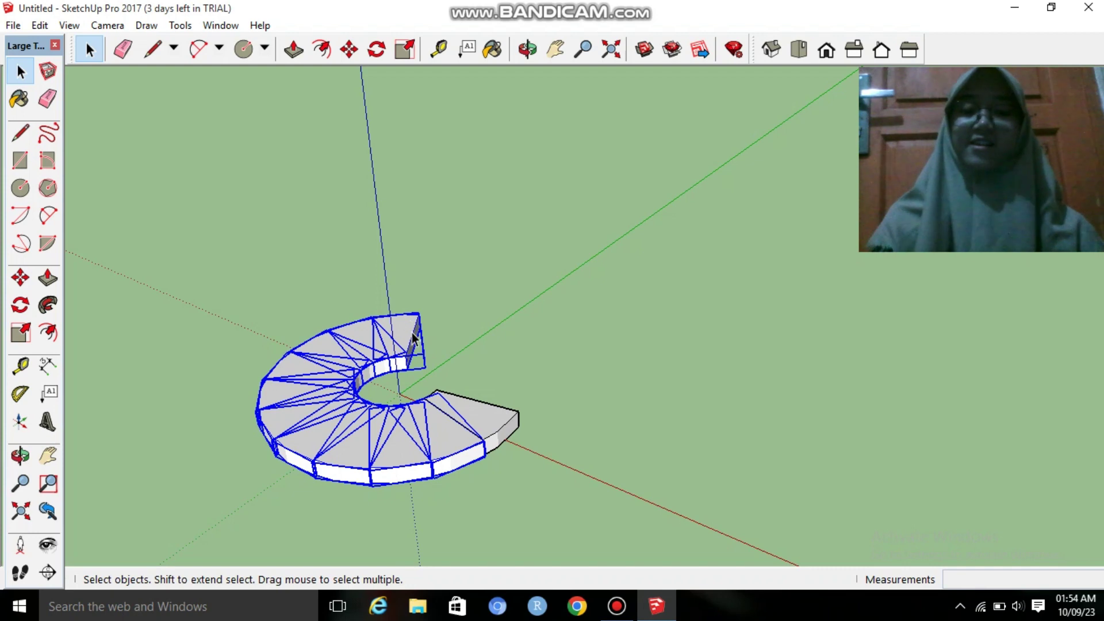
- Raise the selected steps 0.20m along the blue axis
left_click(20, 277)
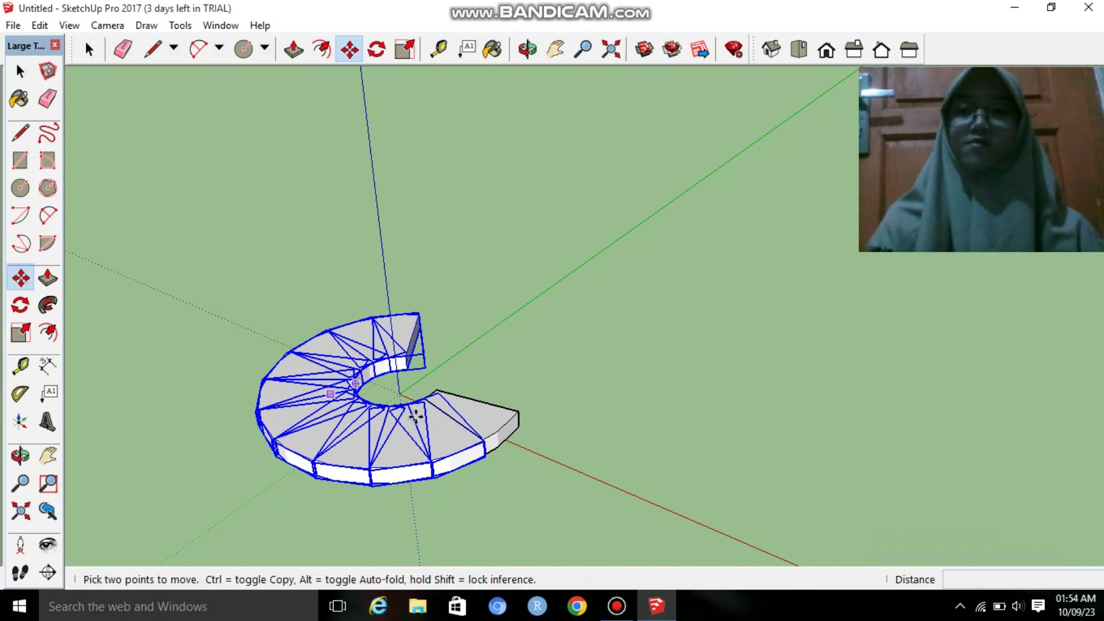
left_click(487, 457)
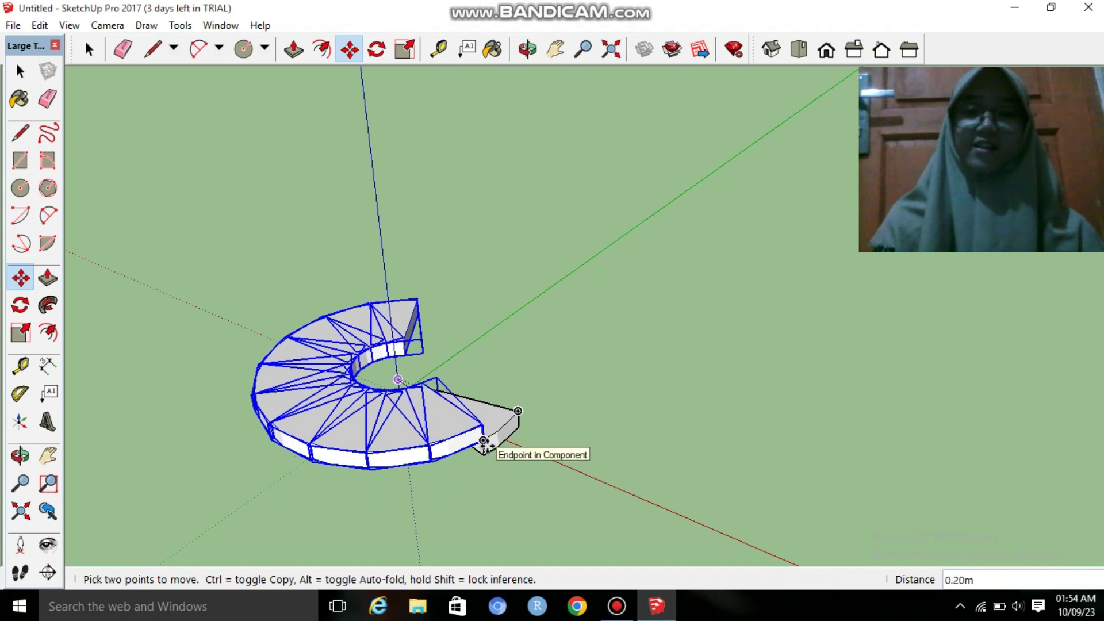
left_click(484, 446)
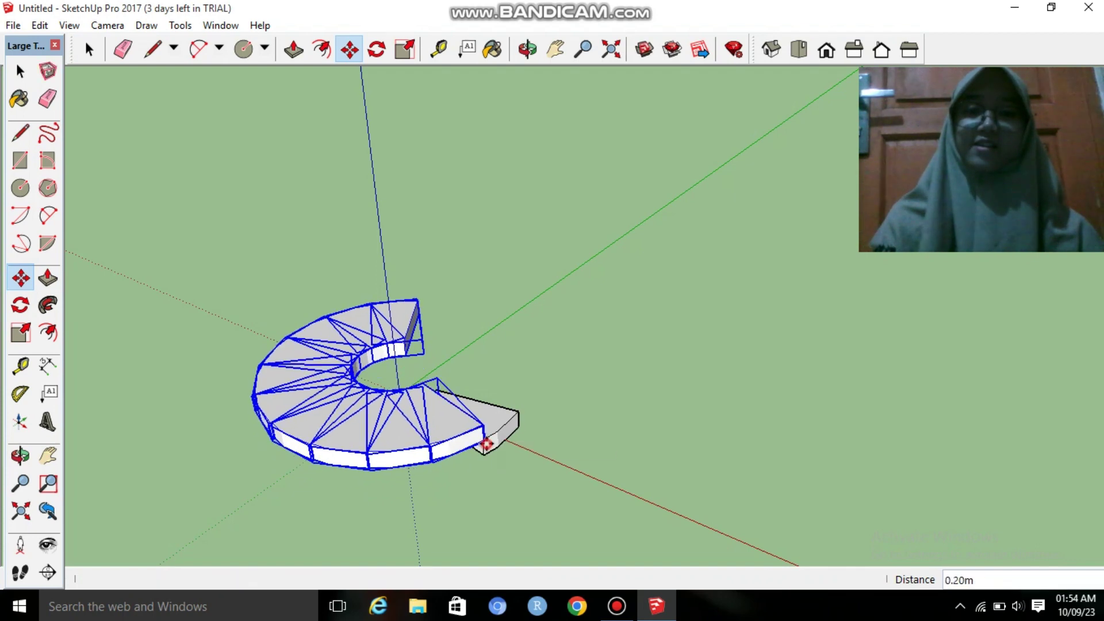
key("space")
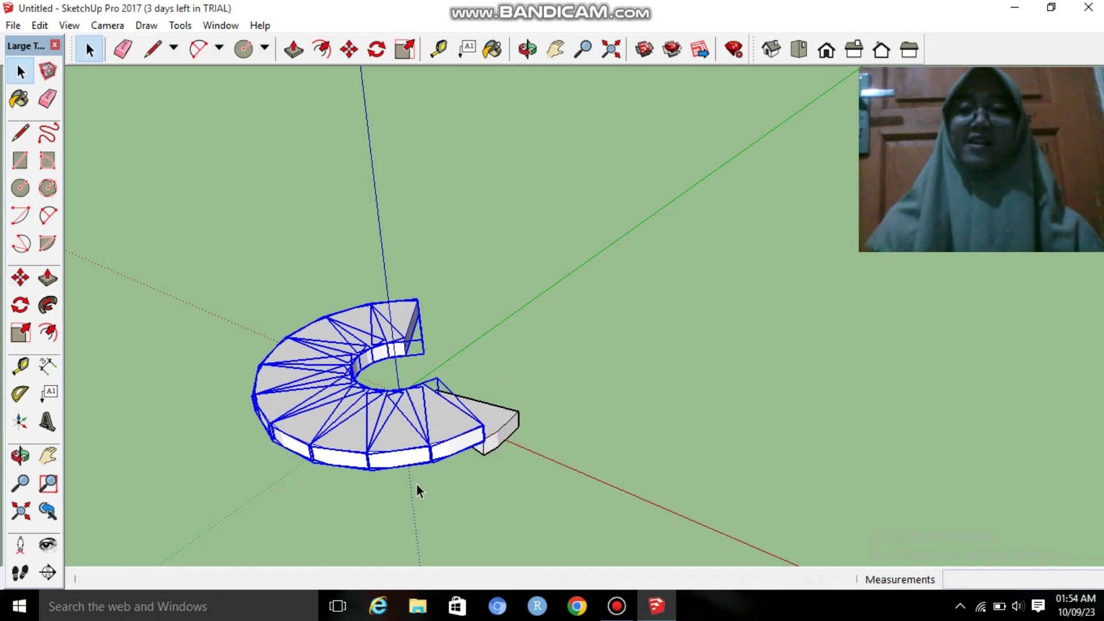
left_click(416, 484)
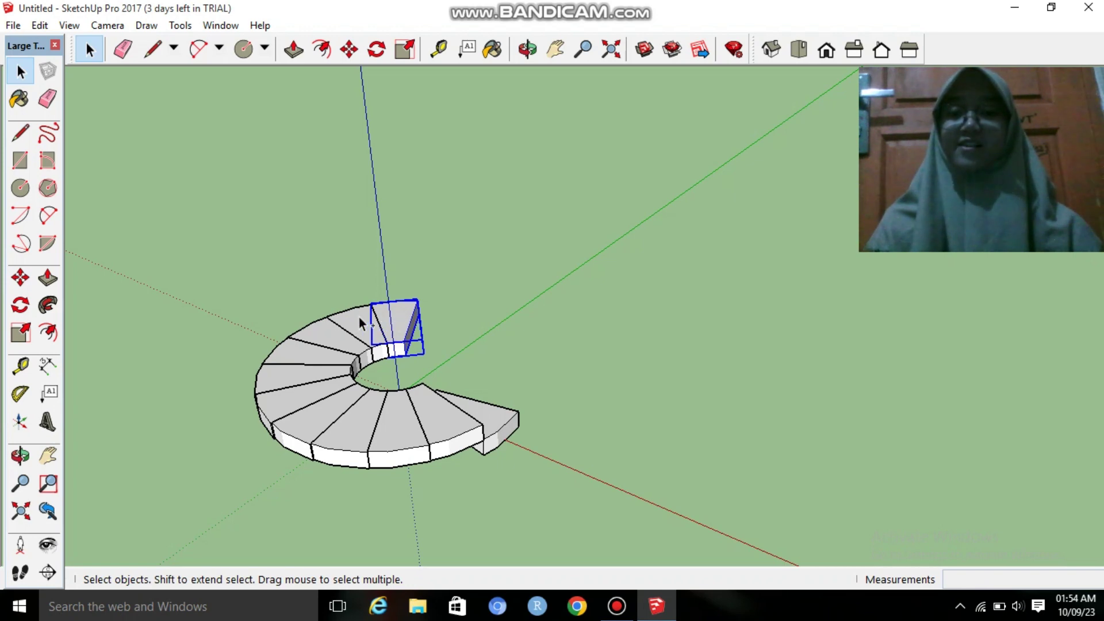
- Select five upper steps and lift them another 0.20m
left_click(342, 331, "ctrl")
left_click(299, 353, "ctrl")
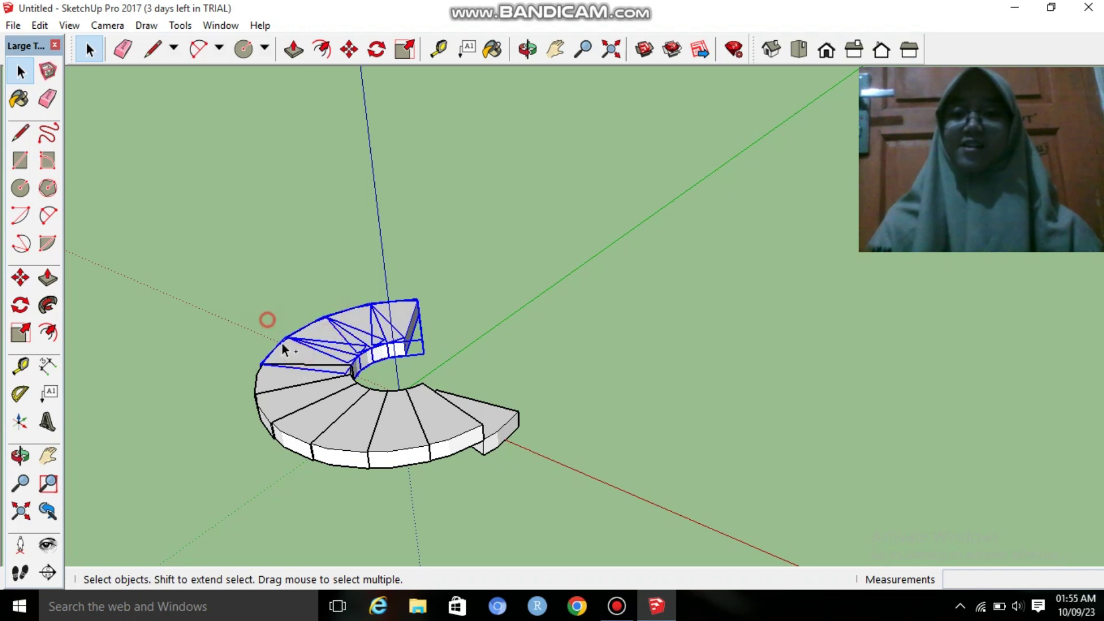
left_click(287, 392, "ctrl")
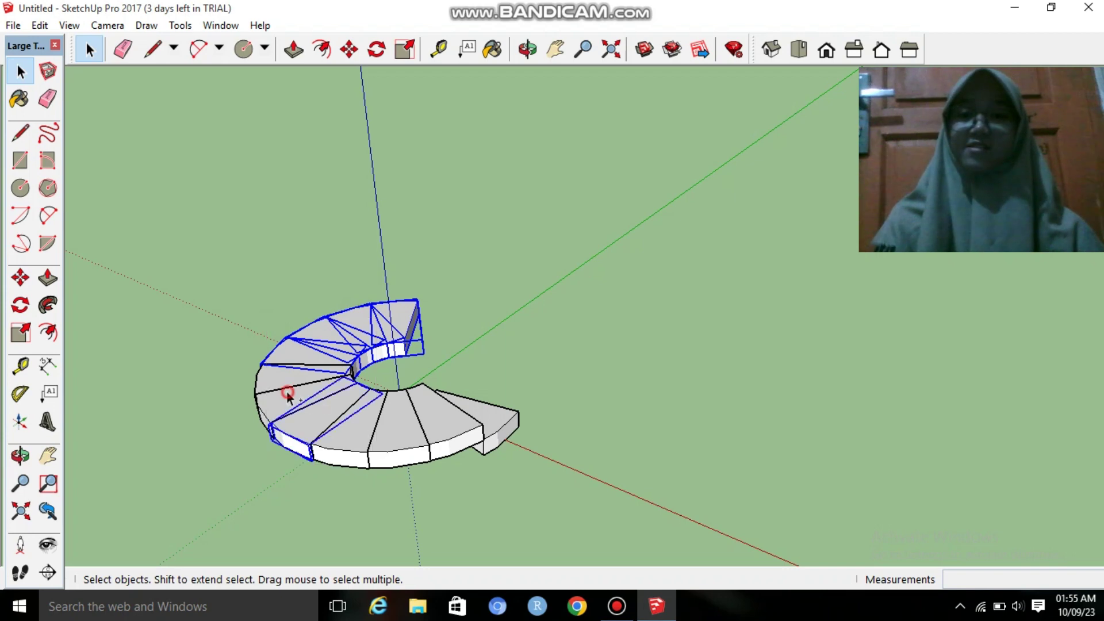
left_click(272, 384, "ctrl")
left_click(379, 440, "ctrl")
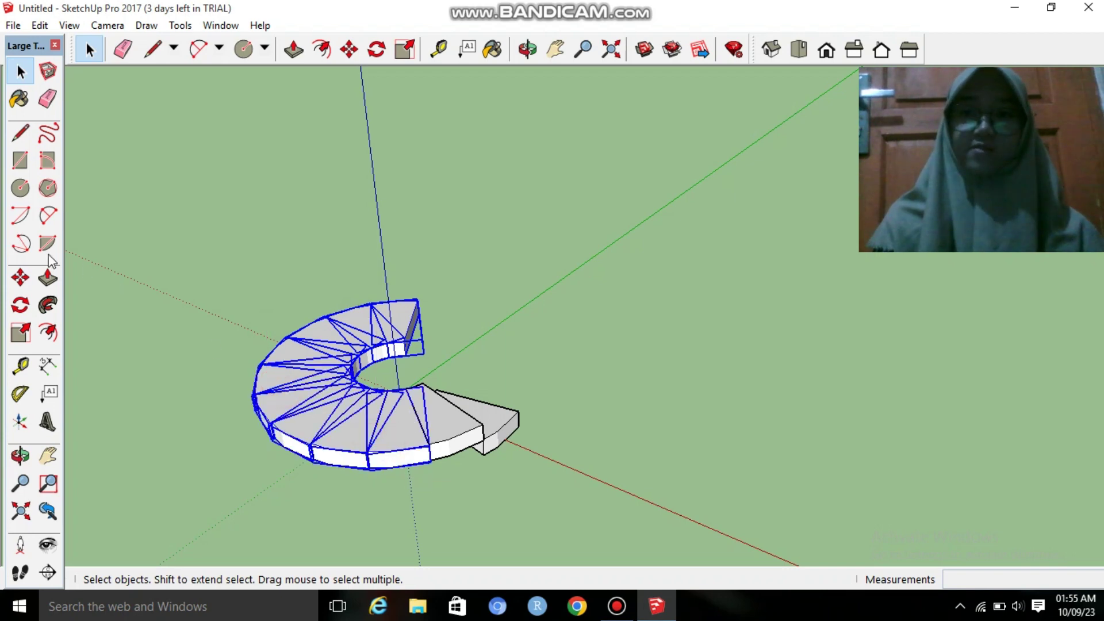
left_click(19, 280)
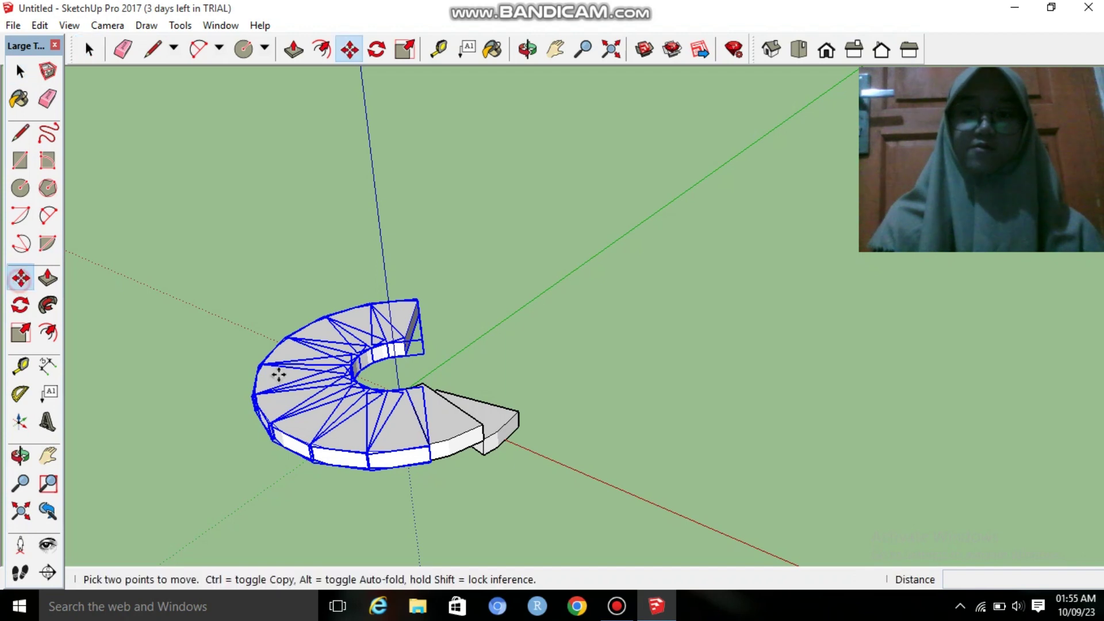
left_click(430, 460)
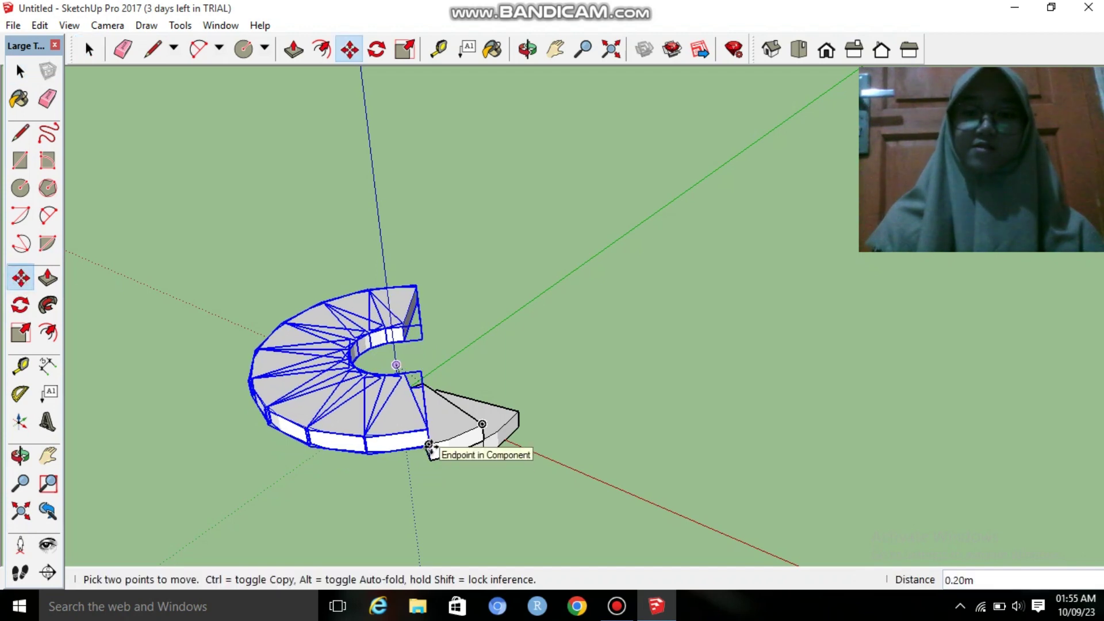
key("space")
left_click(368, 363)
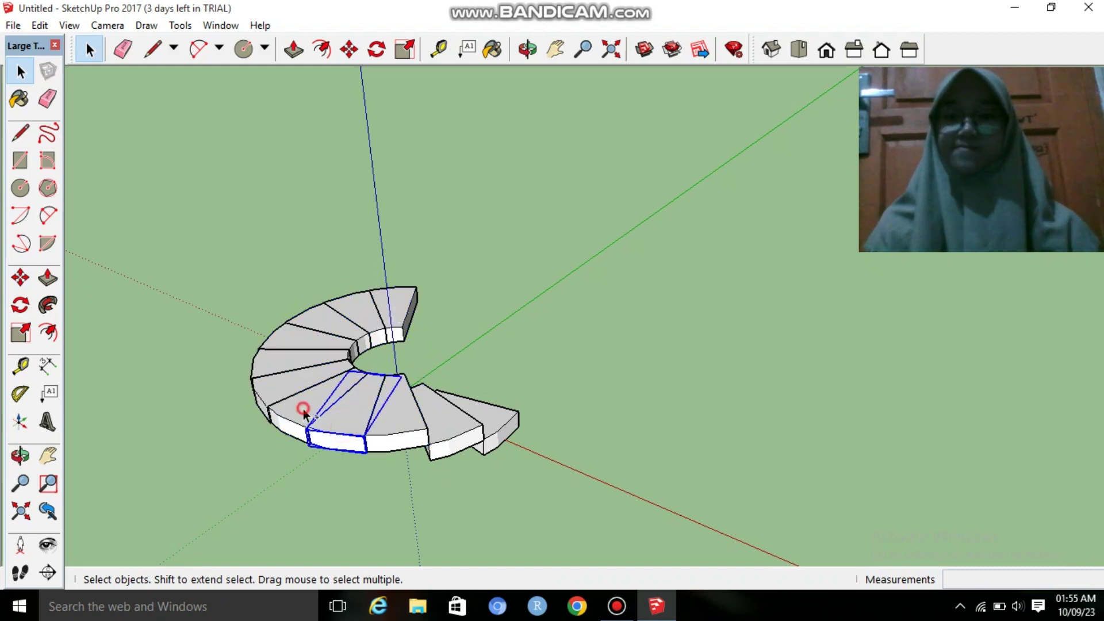
- Box-select the upper steps and raise them another 0.20 m
left_click(257, 419, "ctrl")
mouse_move(142, 392)
left_mouse_down("ctrl")
mouse_move(357, 328)
mouse_move(354, 260)
left_mouse_up("ctrl")
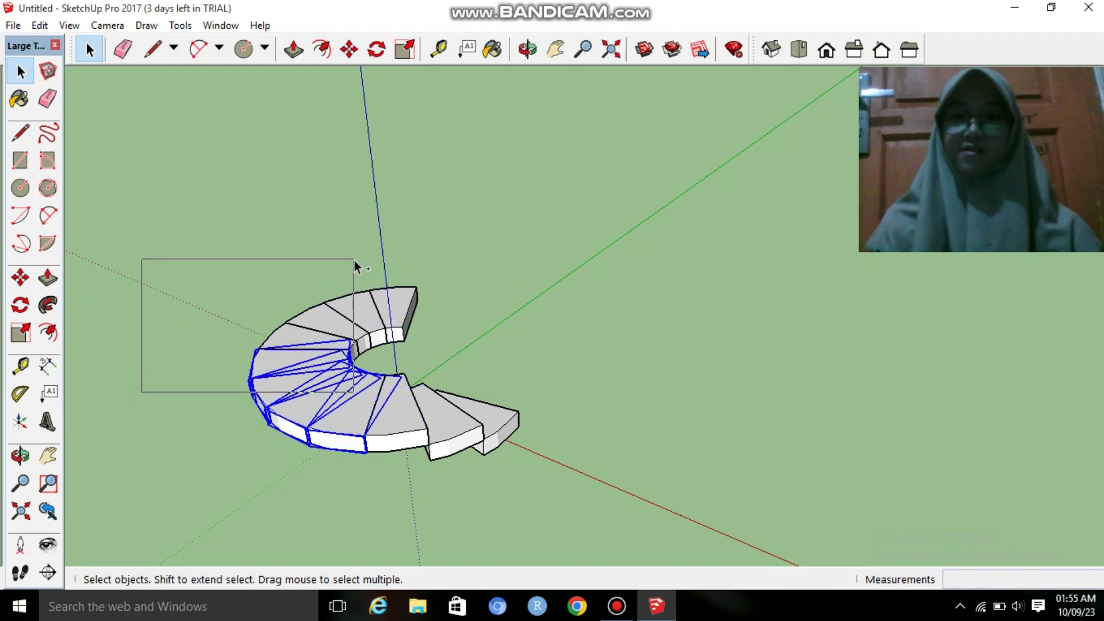
left_click_drag(454, 334, 227, 254, "ctrl")
key("m")
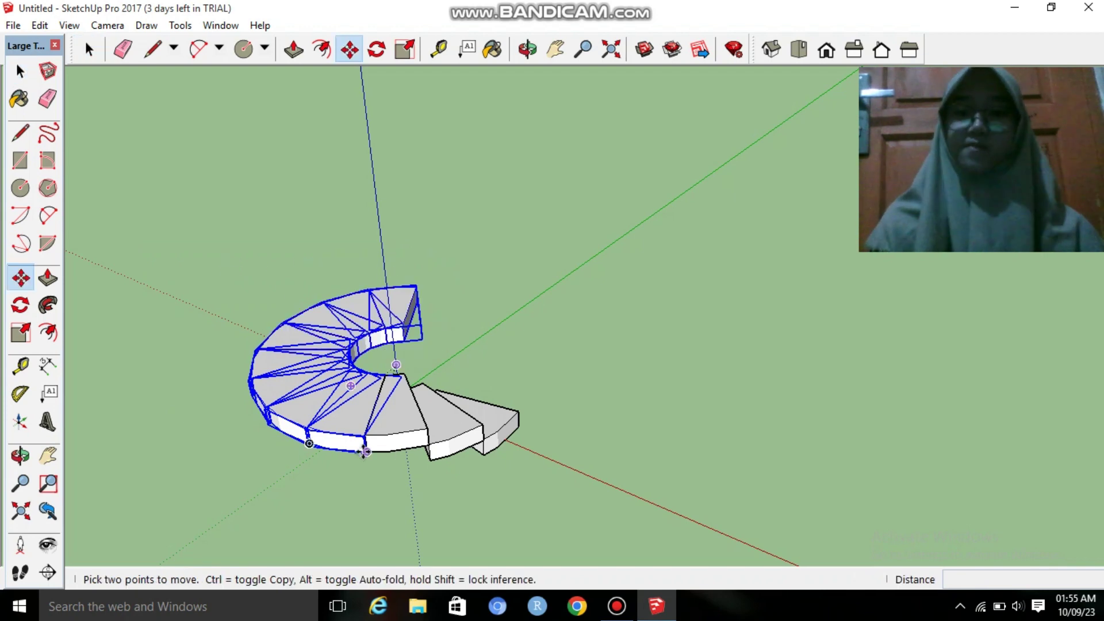
left_click(363, 451)
left_click(282, 448)
key("space")
left_click(261, 338)
- Lift the next group of lower-left steps another 0.20 m
left_click(350, 288, "ctrl")
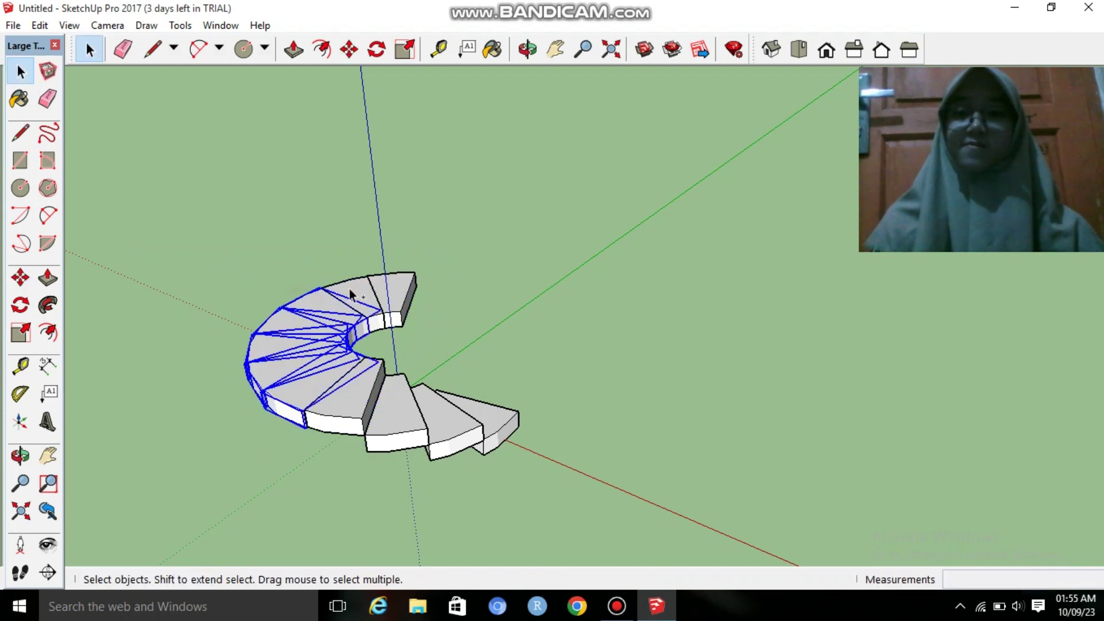
key("m")
mouse_move(256, 436)
middle_mouse_down()
mouse_move(455, 437)
mouse_move(437, 454)
middle_mouse_up()
key("space")
left_click(403, 437)
left_click(283, 374, "ctrl")
key("m")
left_click(440, 468)
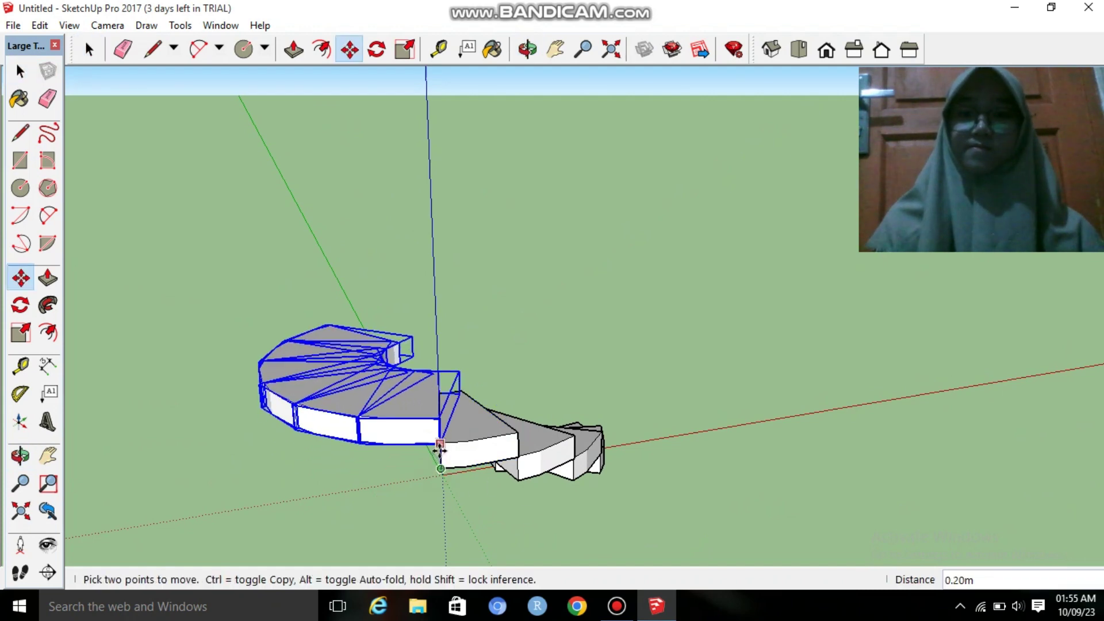
left_click(440, 449)
key("space")
left_click(338, 420)
left_click(278, 352, "ctrl")
key("m")
- Keep raising successive step groups by 0.20 m each
left_click(360, 455)
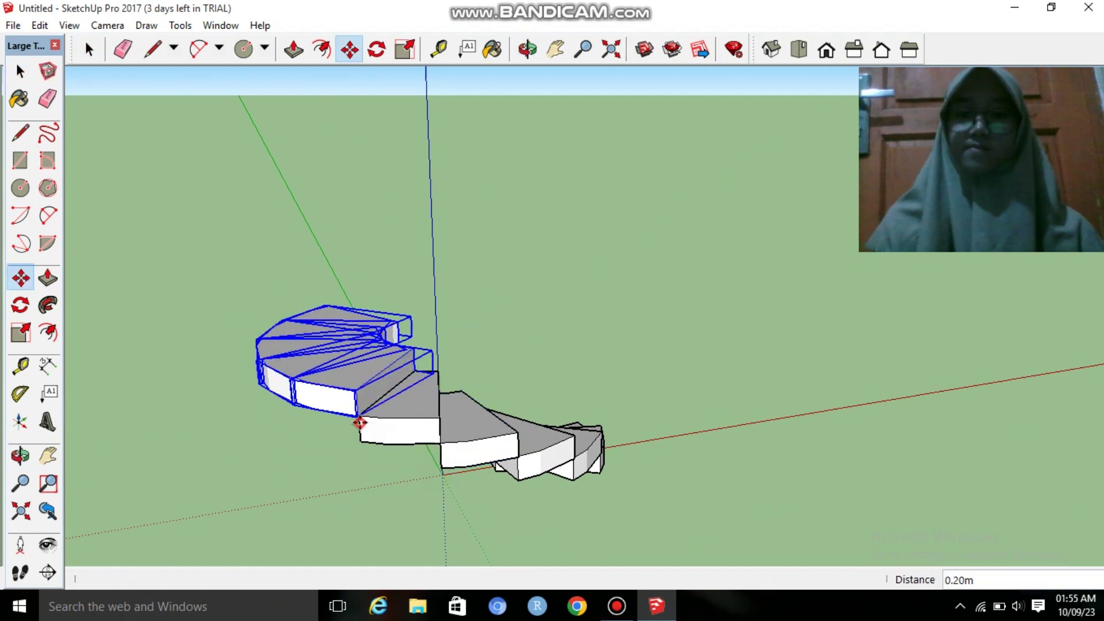
left_click(360, 424)
key("space")
middle_click_drag(296, 411, 333, 453)
left_click(345, 437)
left_click(270, 368, "ctrl")
key("m")
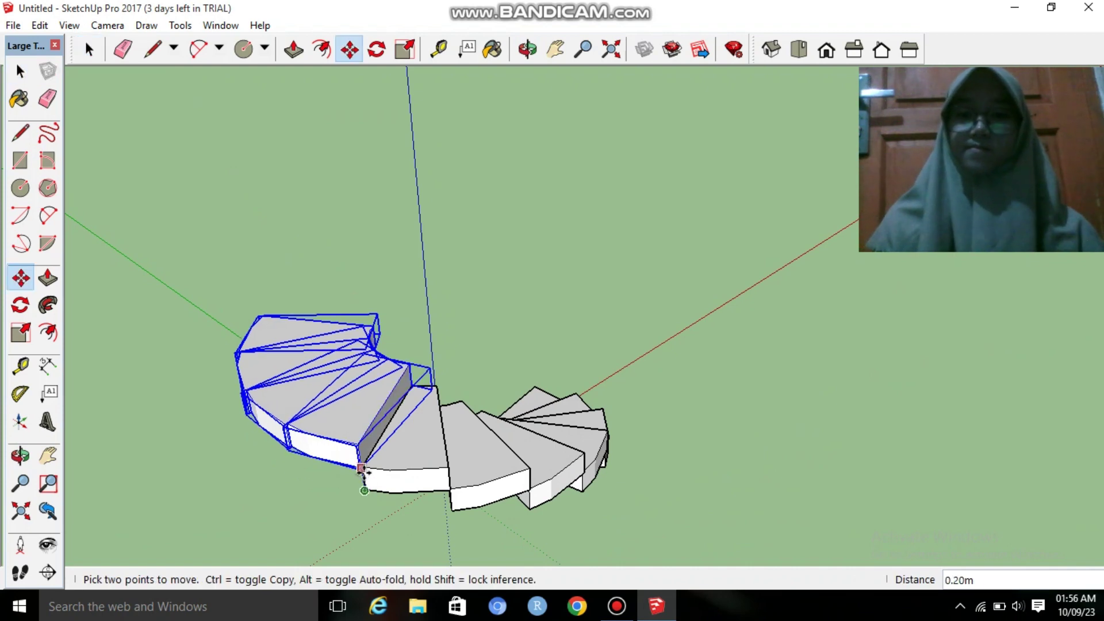
left_click(361, 467)
key("space")
left_click(322, 414)
left_click(270, 356, "ctrl")
key("m")
- Raise the remaining left steps and the final top step 0.20 m higher
left_click(283, 451)
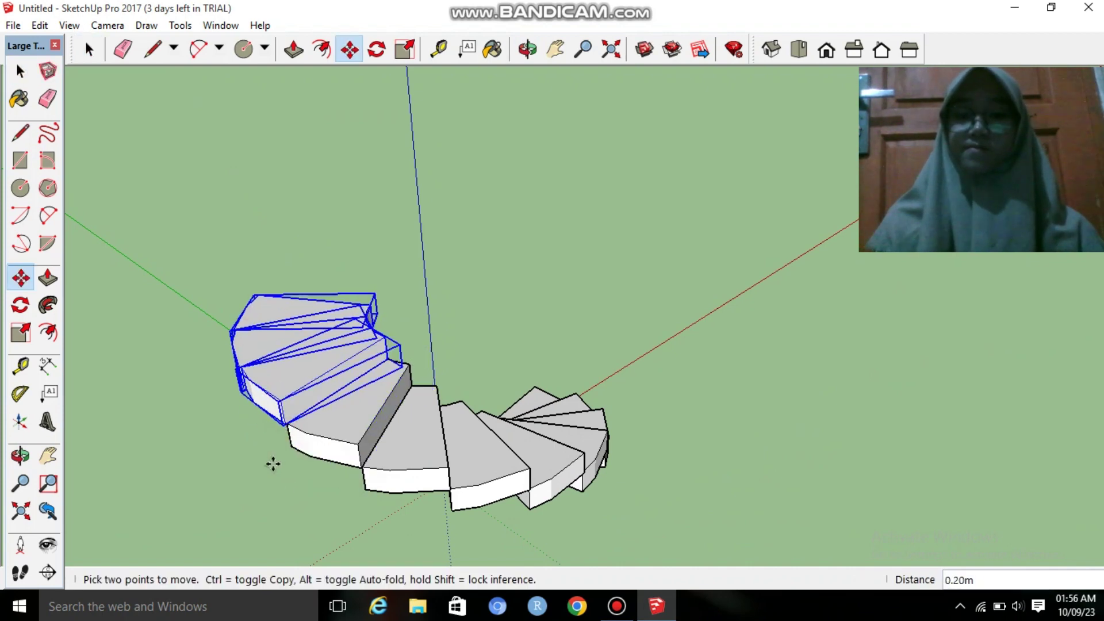
middle_click_drag(272, 464, 426, 451)
key("space")
left_click(426, 451)
left_click(347, 458, "ctrl")
key("m")
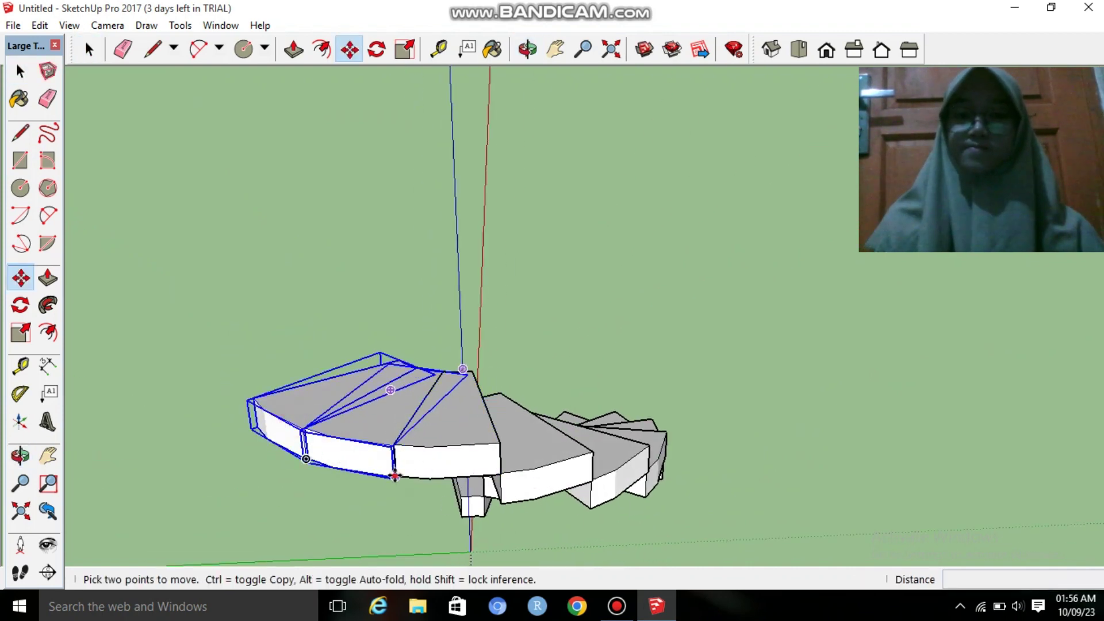
key("space")
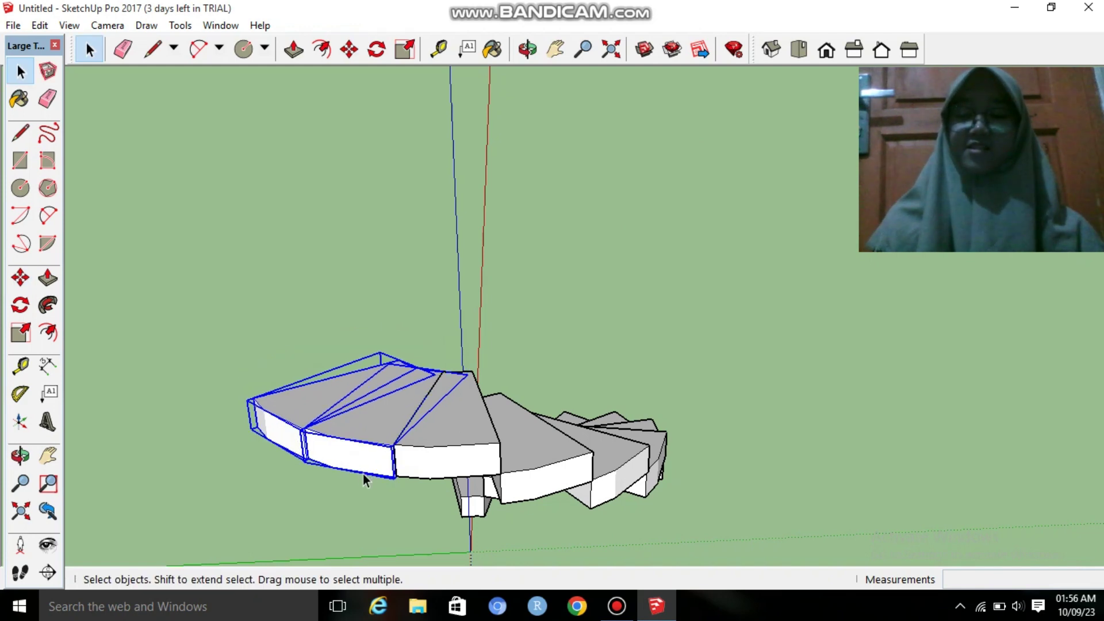
key("m")
left_click(401, 506)
left_click(380, 477)
key("space")
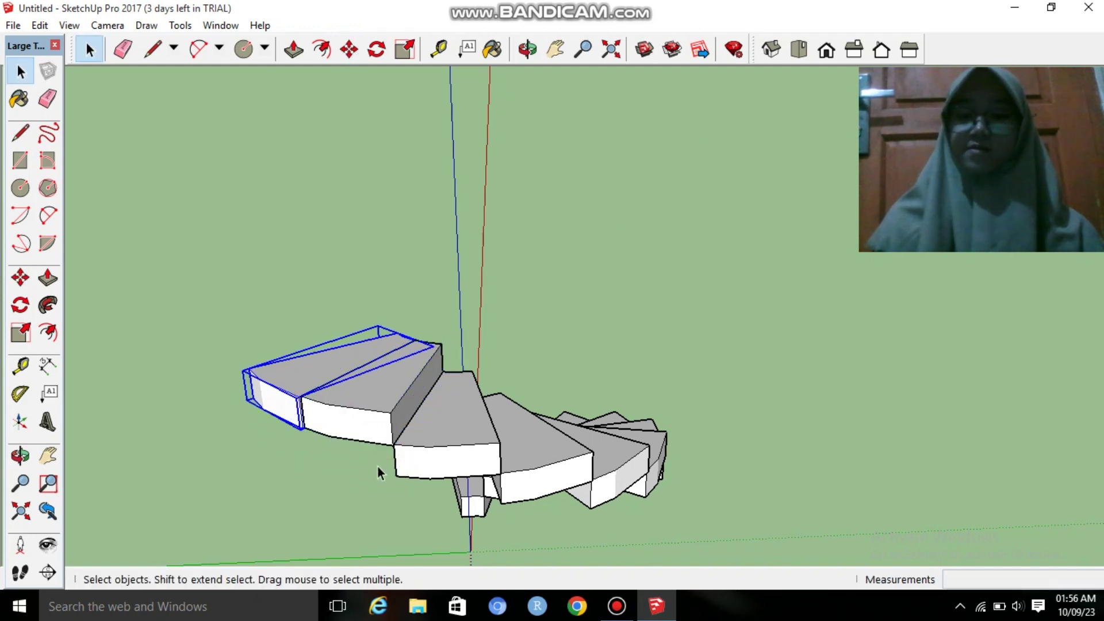
key("m")
left_click(374, 394)
left_click(372, 368)
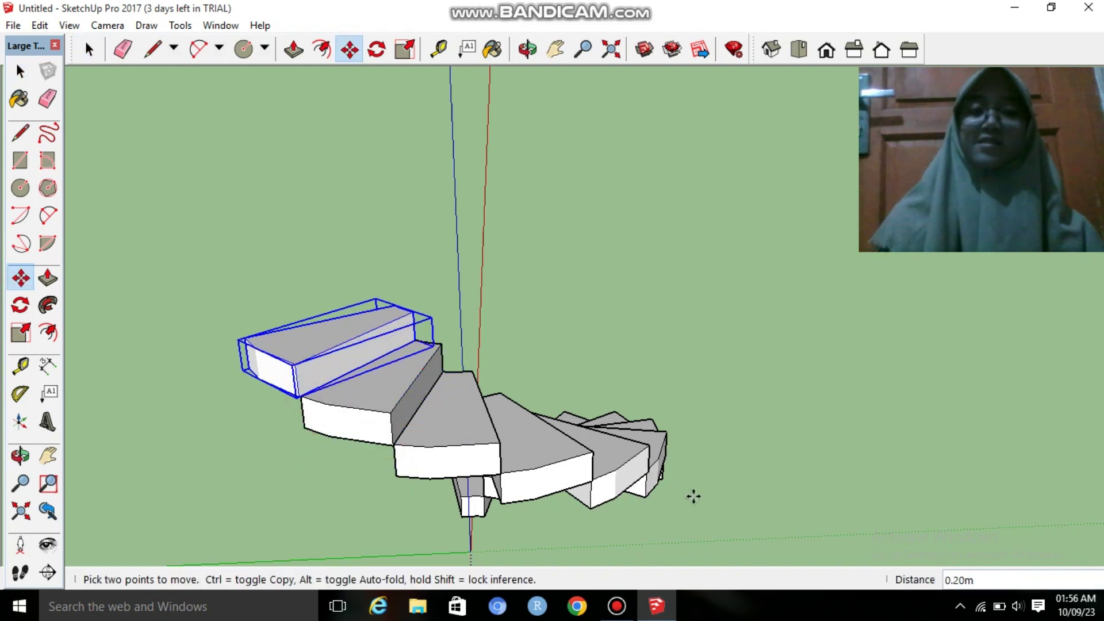
- Clear the selection and orbit around to inspect the spiral rise
key("space")
left_click(695, 487)
key("o")
mouse_move(702, 446)
left_mouse_down()
mouse_move(633, 427)
mouse_move(382, 468)
mouse_move(603, 437)
mouse_move(364, 448)
mouse_move(535, 378)
mouse_move(702, 394)
mouse_move(419, 369)
mouse_move(409, 309)
mouse_move(520, 407)
mouse_move(616, 387)
mouse_move(539, 405)
left_mouse_up()
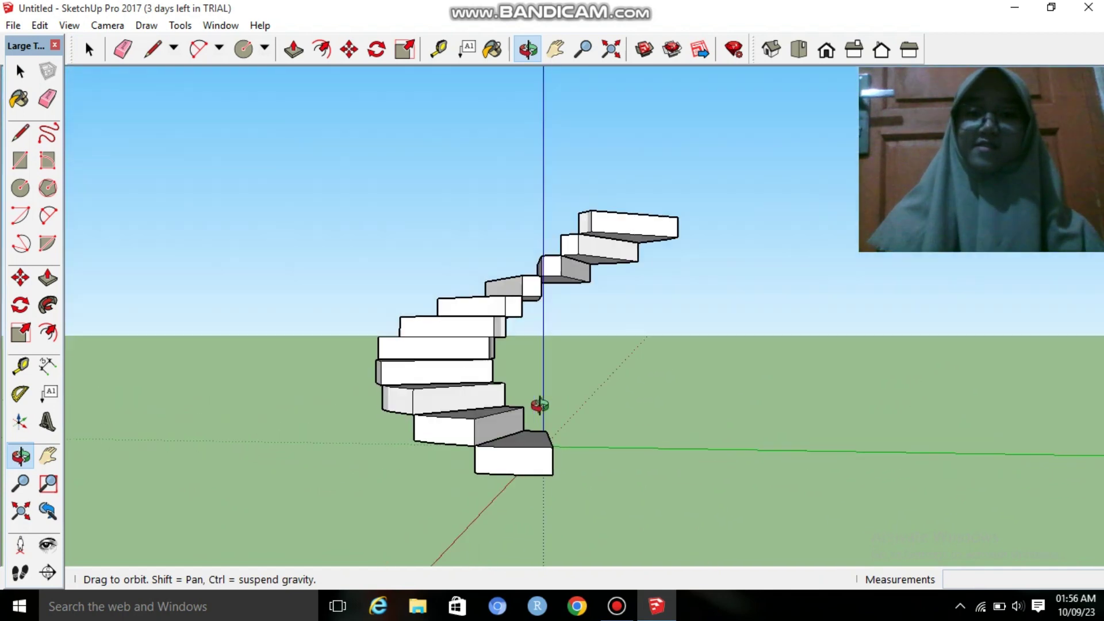
- Inside the bottom step group, drop its lower front corner 0.20 m to slope the underside
left_click_drag(462, 443, 661, 426)
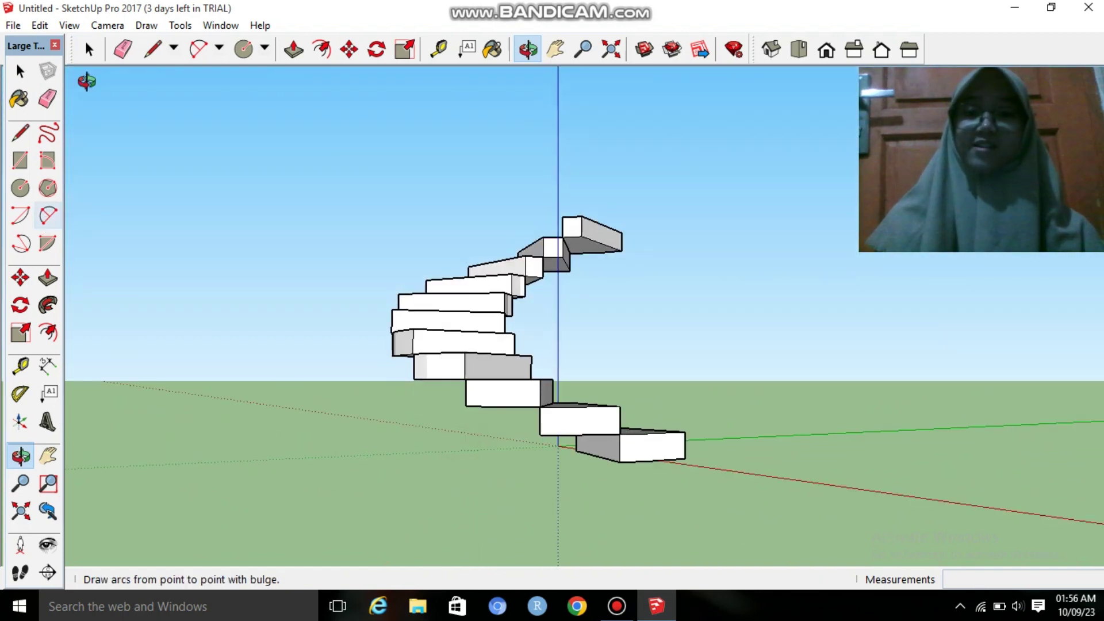
left_click(20, 71)
scroll(524, 410, "up", 1)
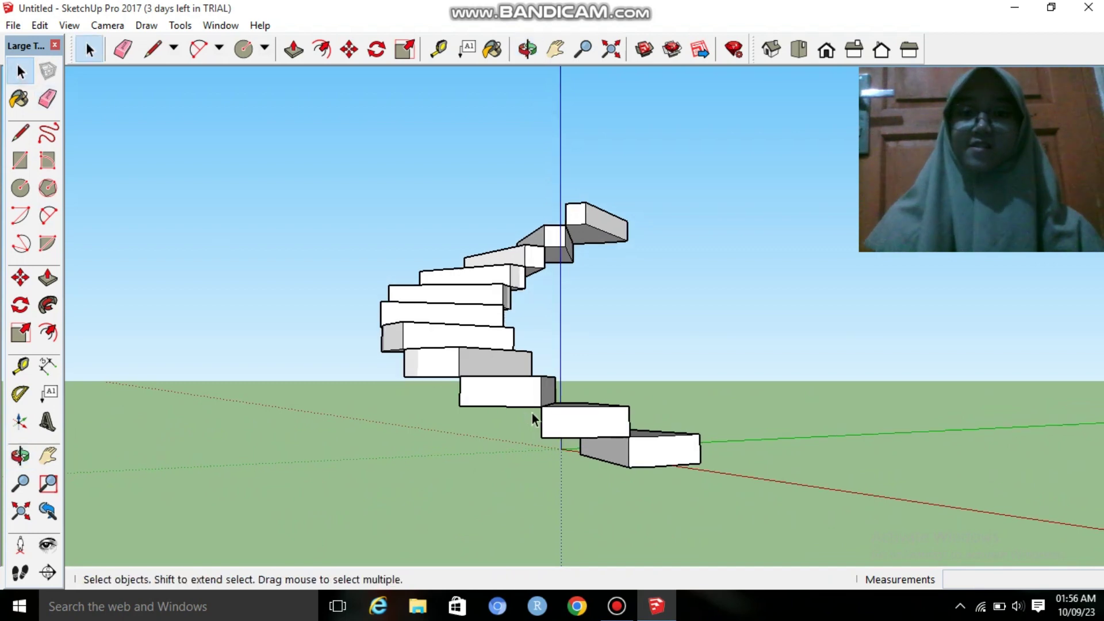
scroll(533, 413, "up", 1)
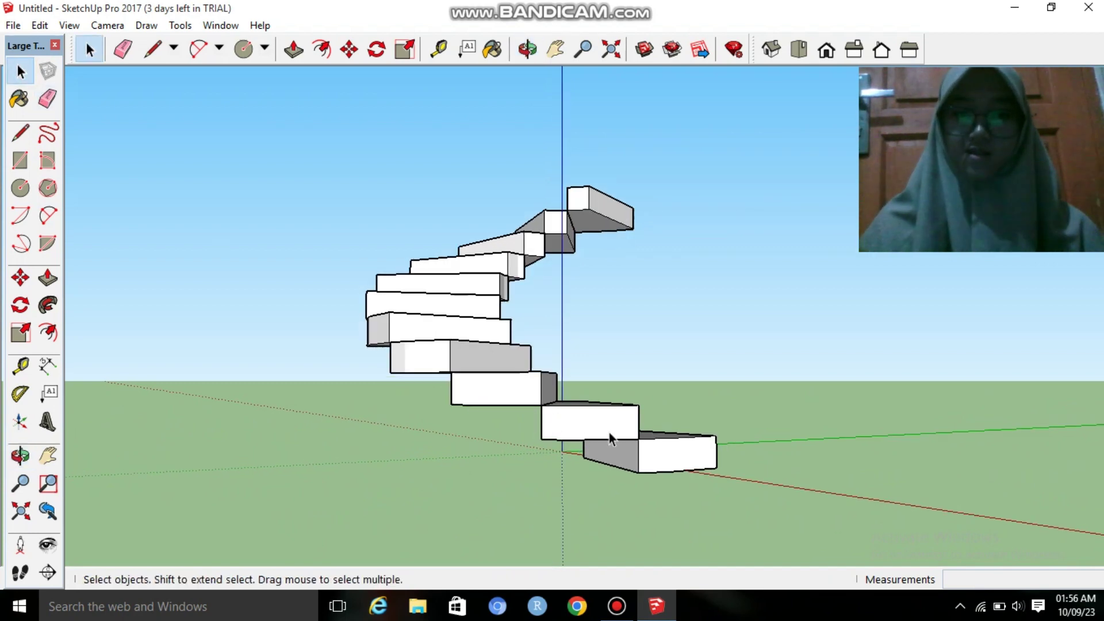
double_click(592, 424)
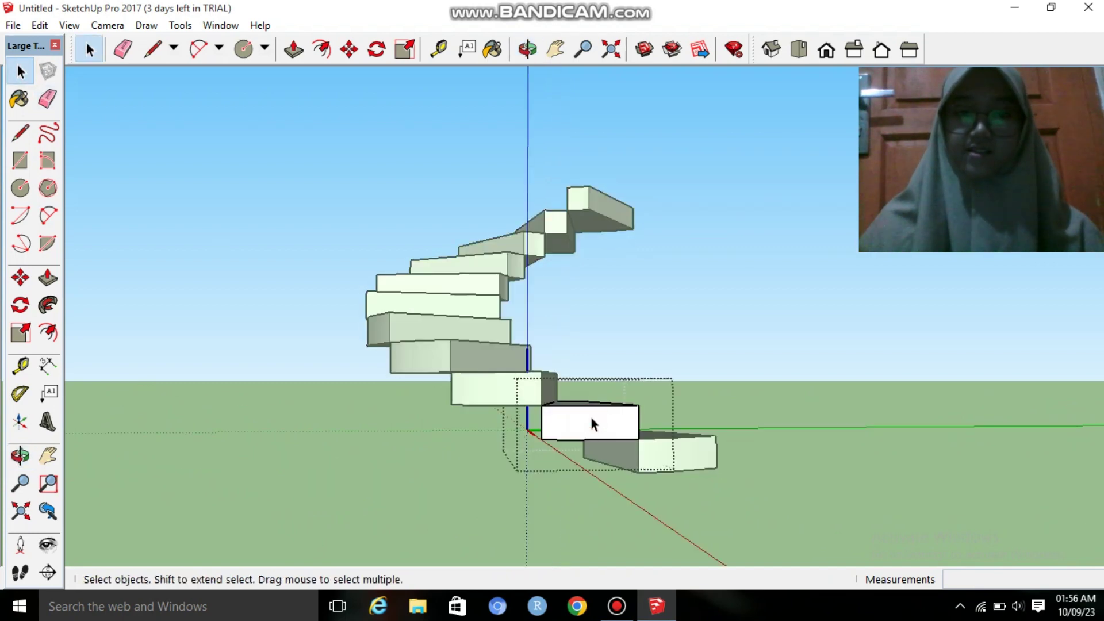
key("m")
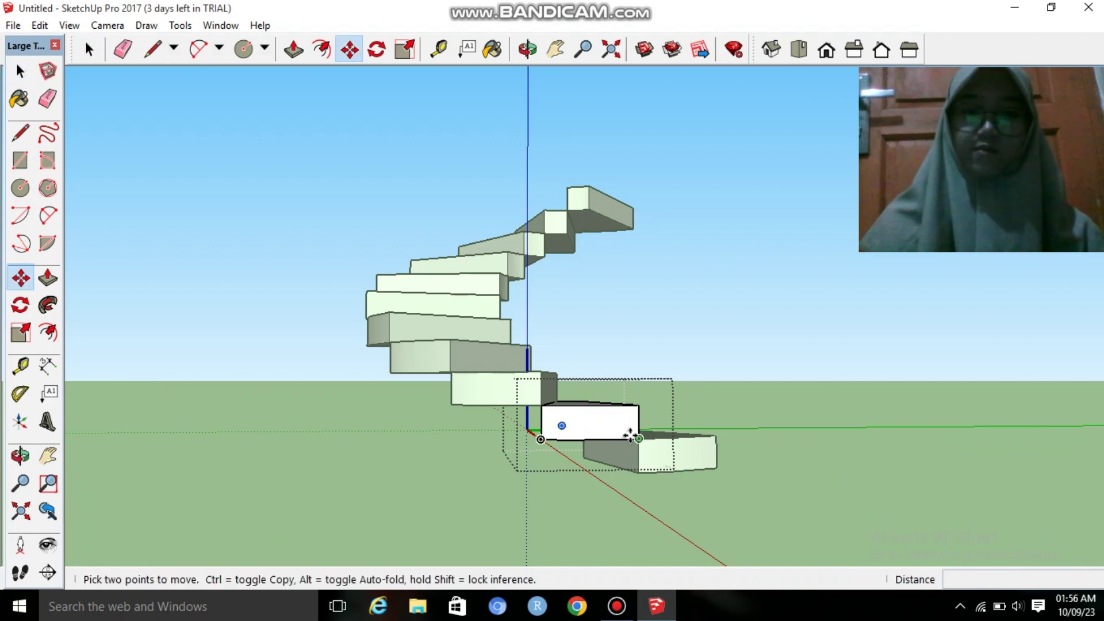
left_click(639, 439)
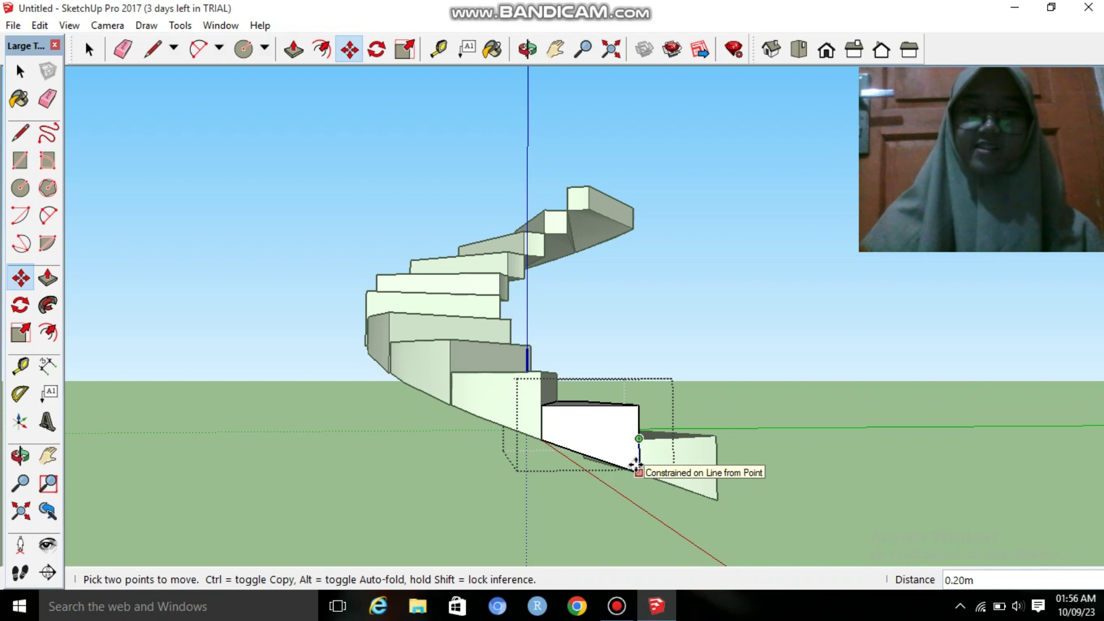
left_click(636, 465)
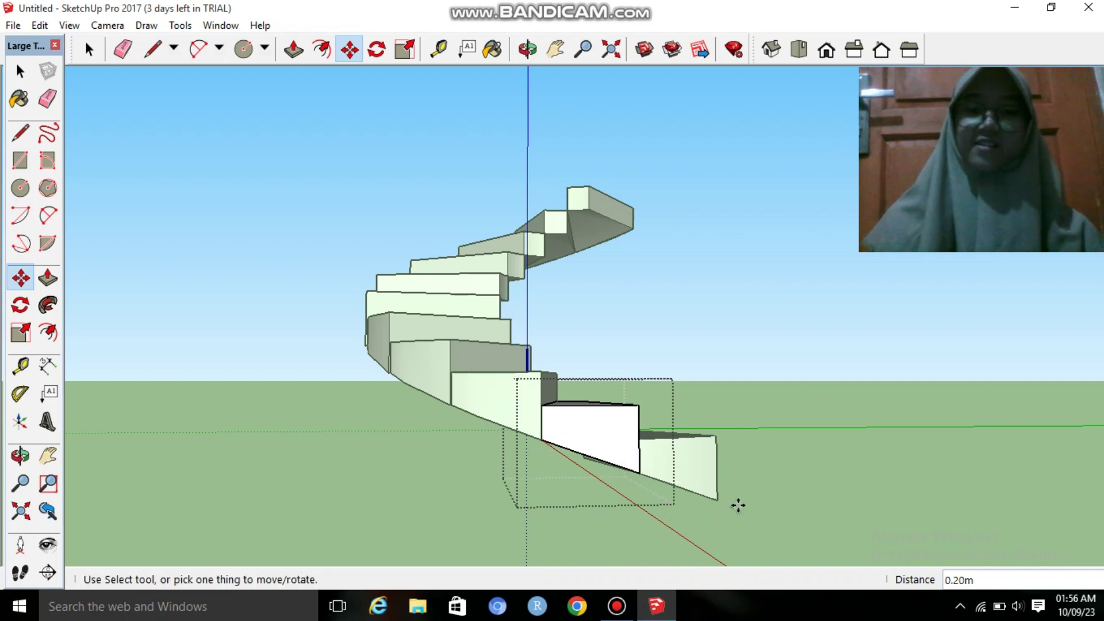
key("space")
left_click(788, 460)
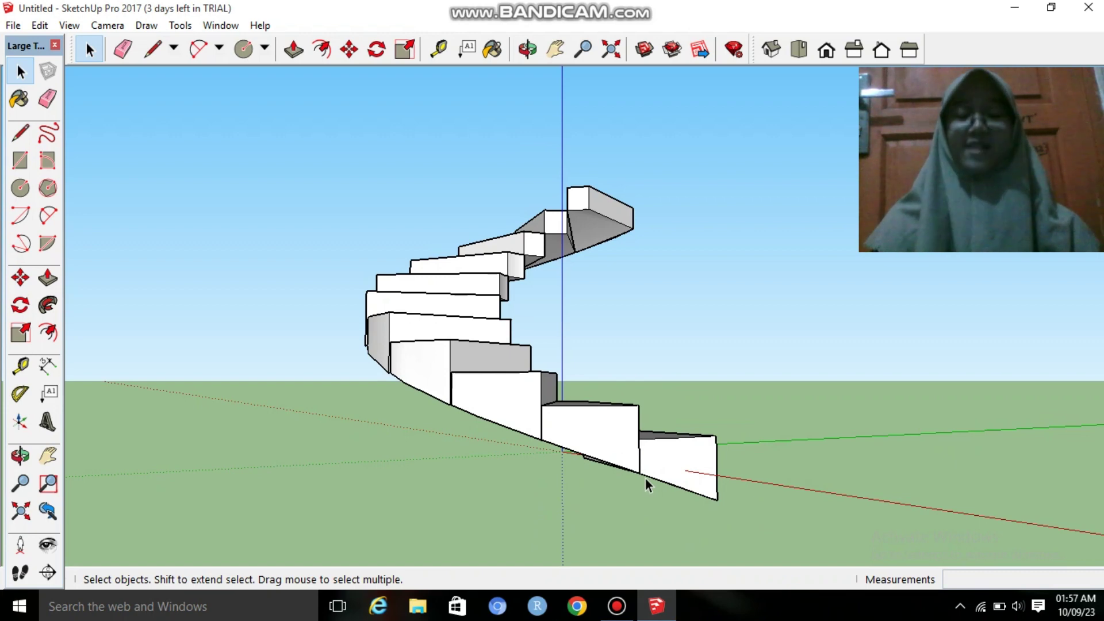
key("o")
mouse_move(543, 381)
left_mouse_down()
mouse_move(912, 468)
mouse_move(517, 436)
mouse_move(631, 473)
mouse_move(626, 448)
left_mouse_up()
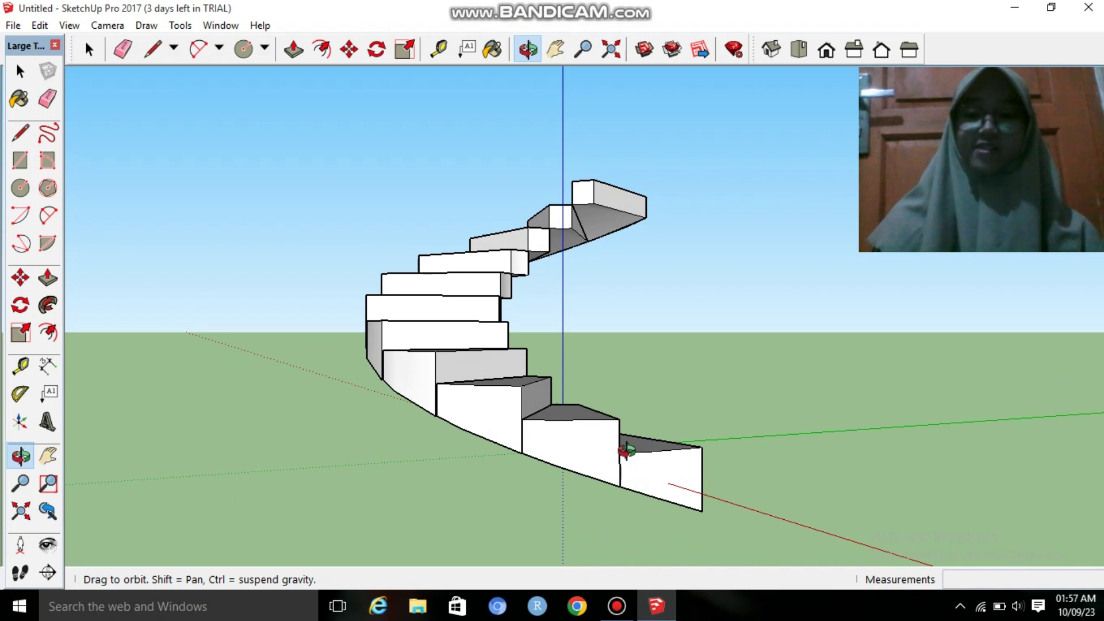
- Undo the sloped corner on the bottom step and exit its group
double_click(626, 448)
key("ctrl+z")
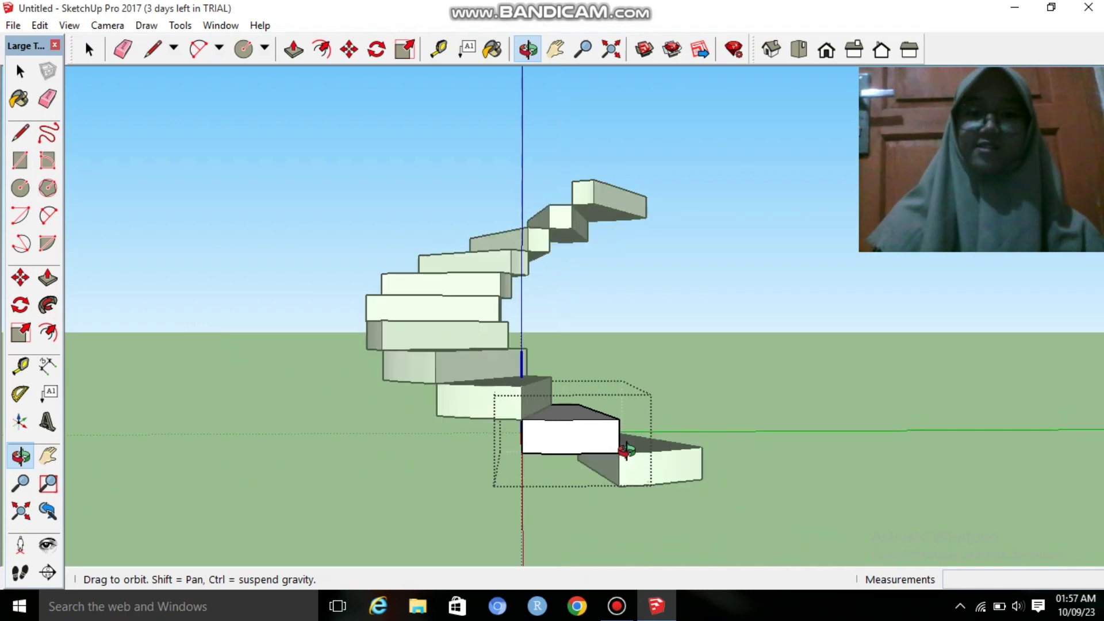
key("space")
left_click(593, 539)
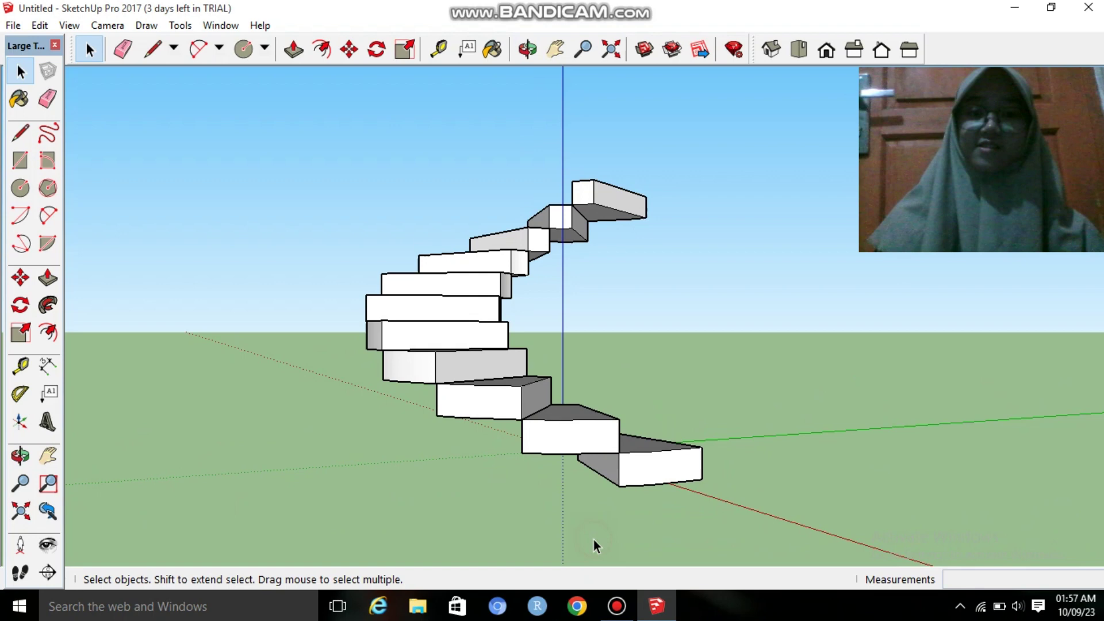
- In the second step group, move the lower outer corner down 0.20 m
double_click(577, 440)
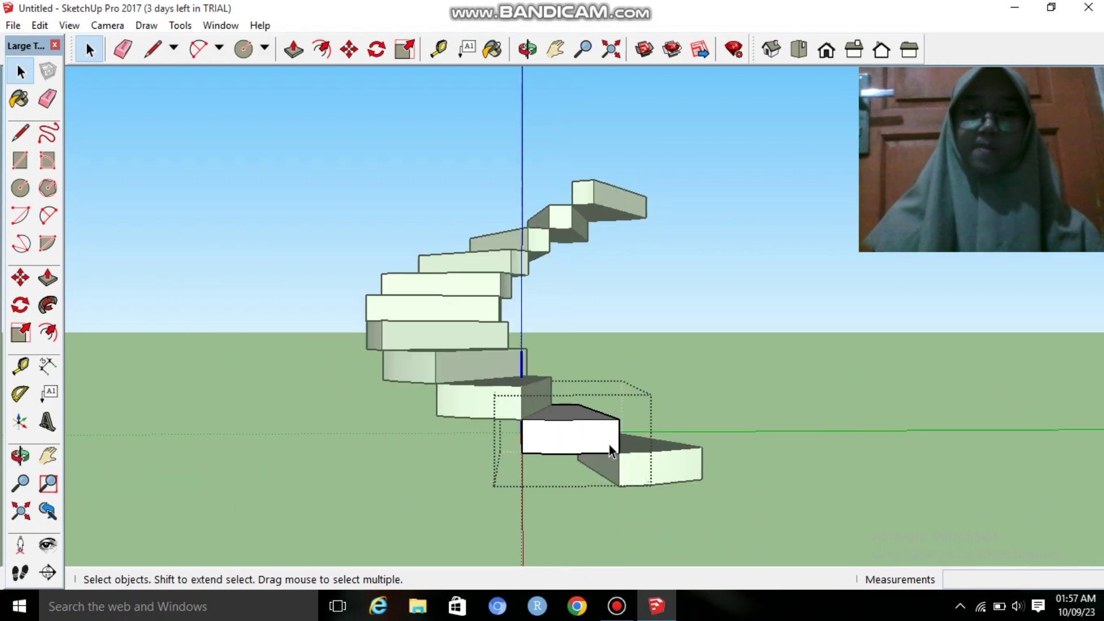
key("m")
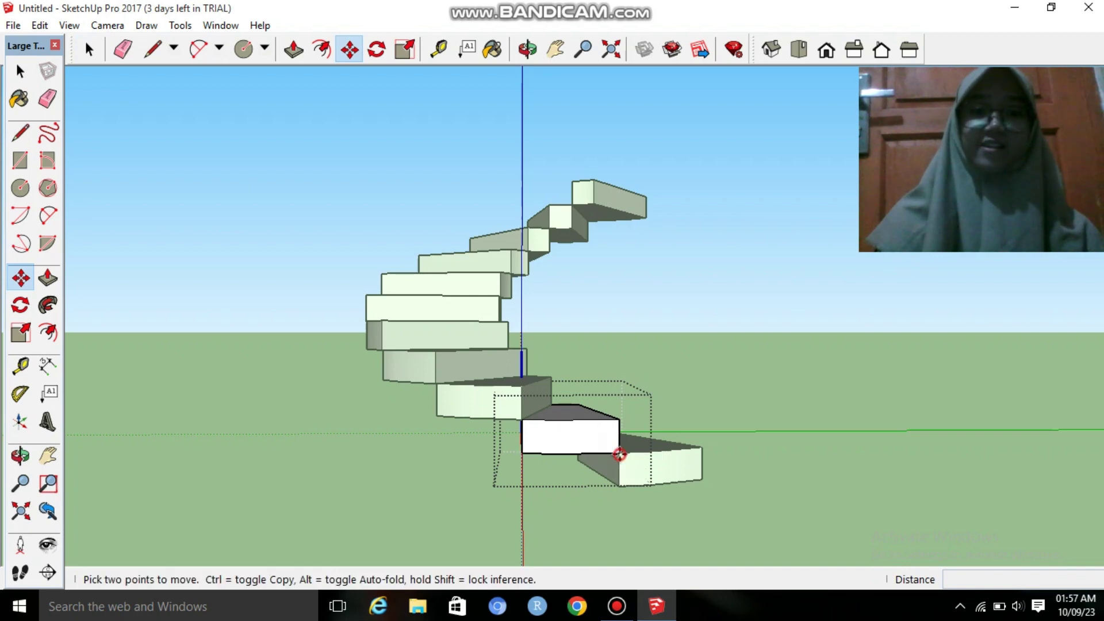
left_click(619, 453)
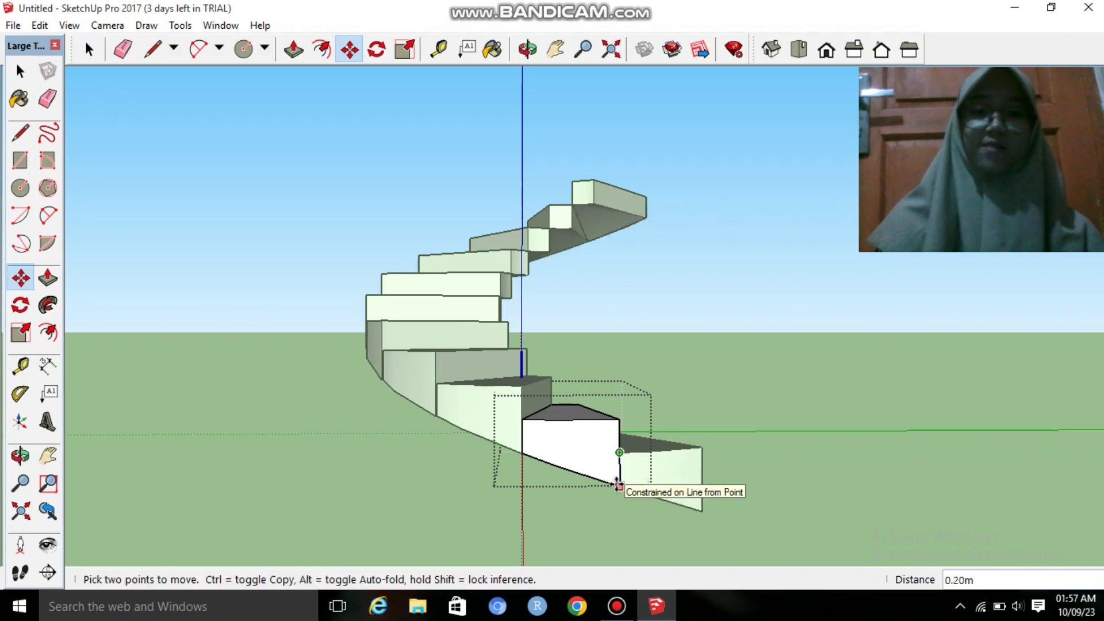
left_click(617, 485)
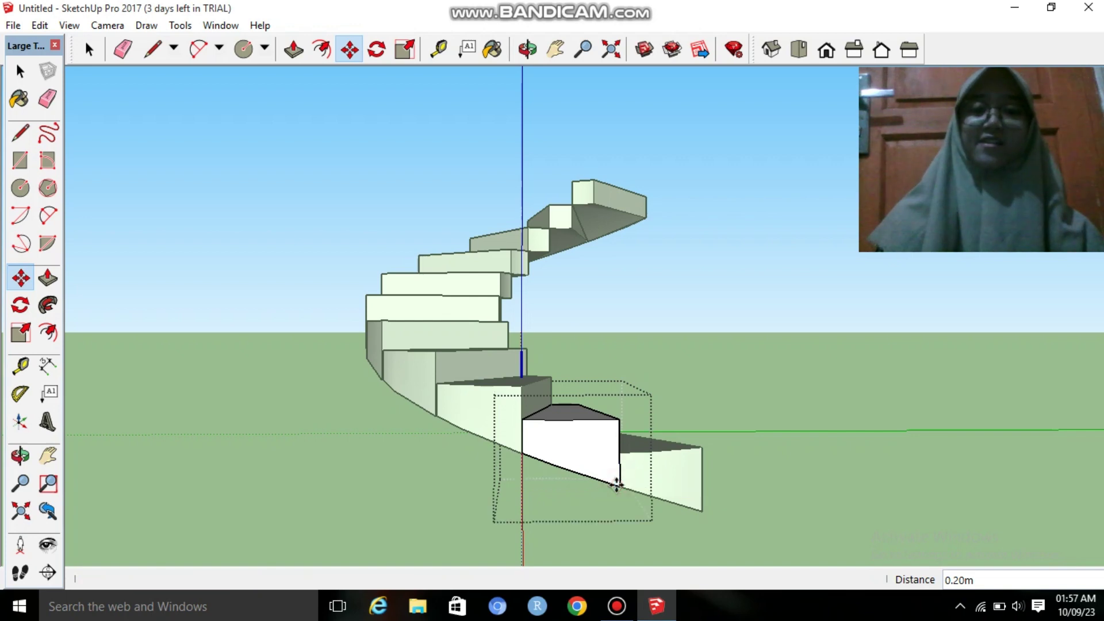
key("space")
left_click(439, 488)
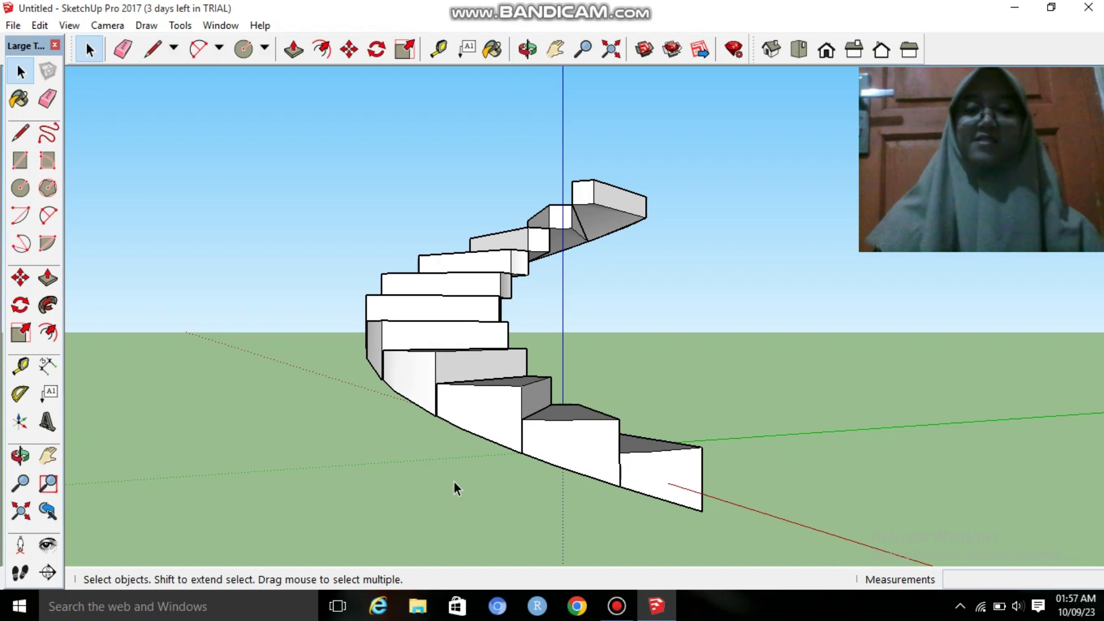
mouse_move(425, 451)
middle_mouse_down()
mouse_move(734, 476)
mouse_move(584, 424)
mouse_move(840, 454)
mouse_move(592, 395)
mouse_move(738, 456)
mouse_move(501, 424)
mouse_move(678, 399)
mouse_move(411, 382)
mouse_move(535, 408)
mouse_move(468, 372)
middle_mouse_up()
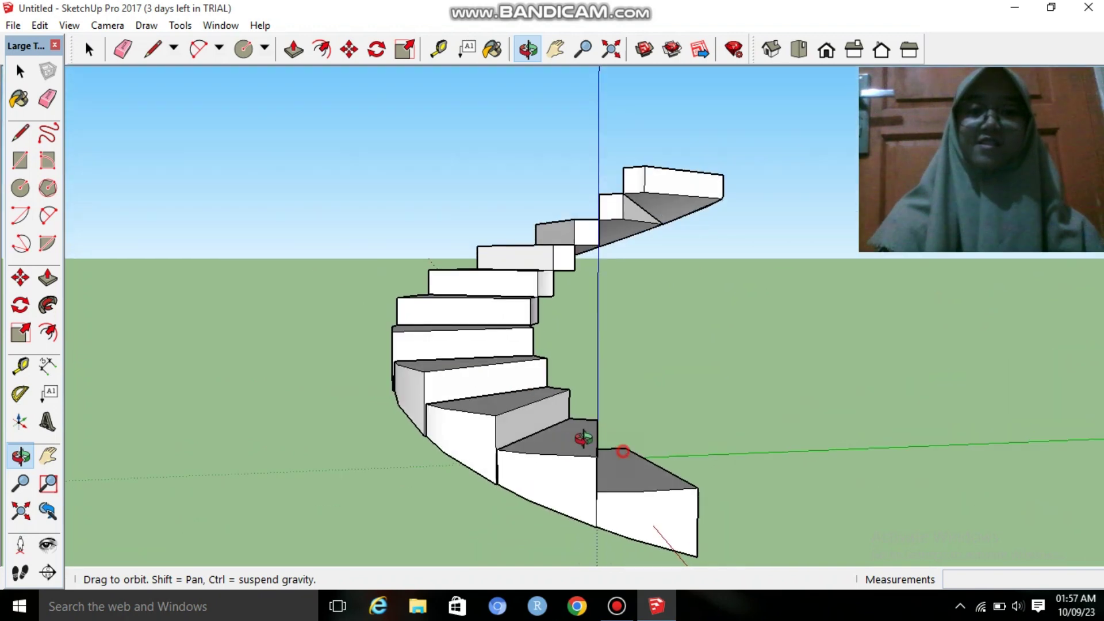
- Save a near eye-level view and a looking-down view of the staircase as new scenes
mouse_move(584, 438)
middle_mouse_down()
mouse_move(554, 424)
mouse_move(596, 447)
mouse_move(565, 443)
middle_mouse_up()
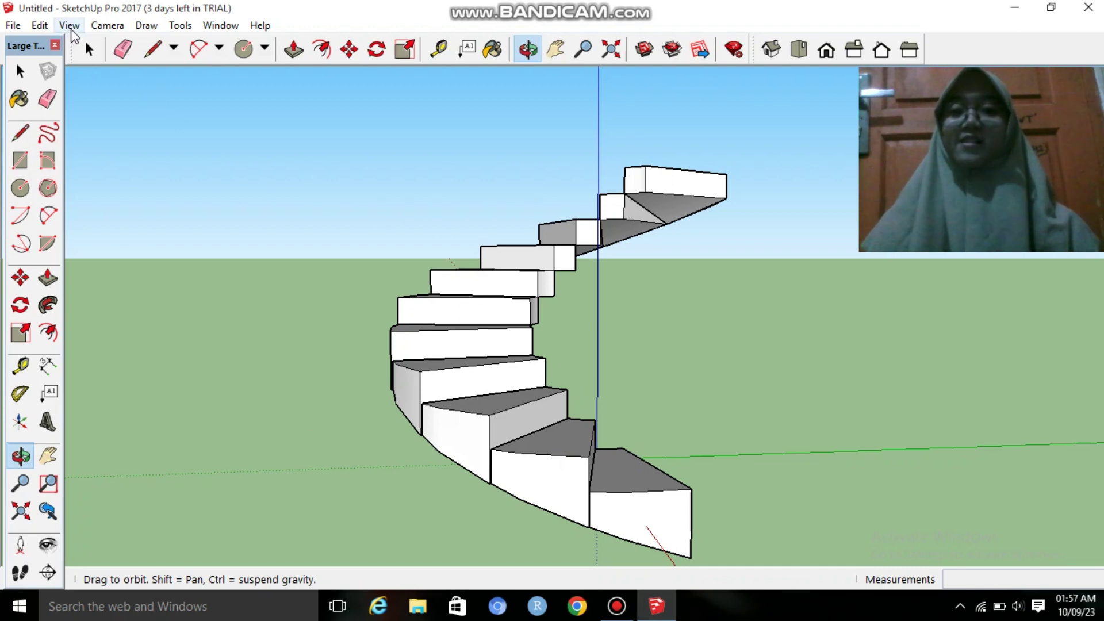
left_click(70, 26)
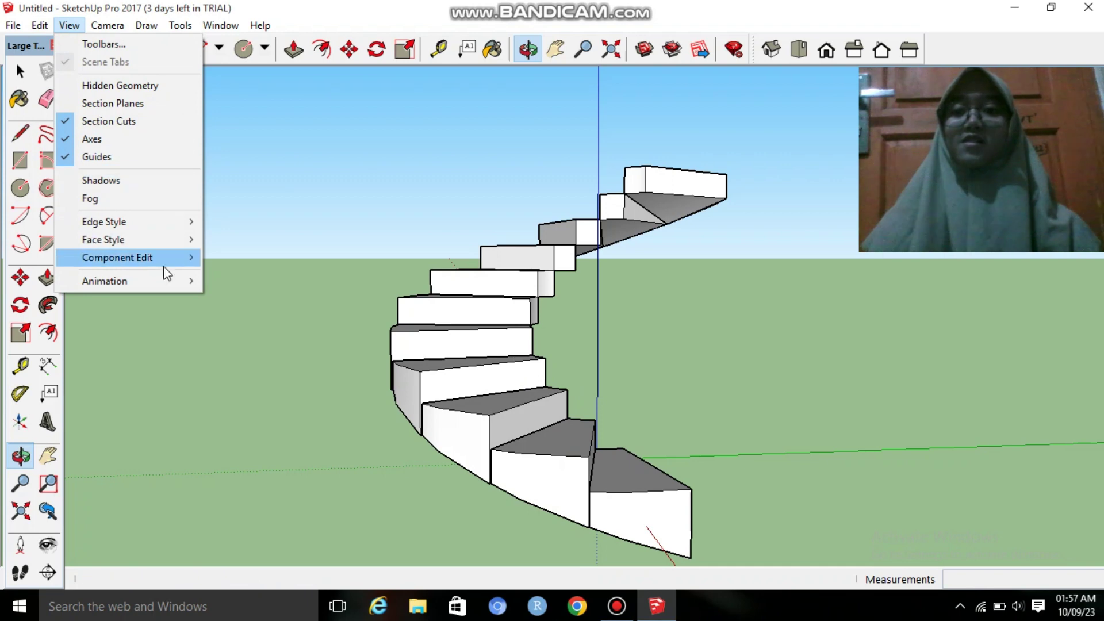
mouse_move(105, 281)
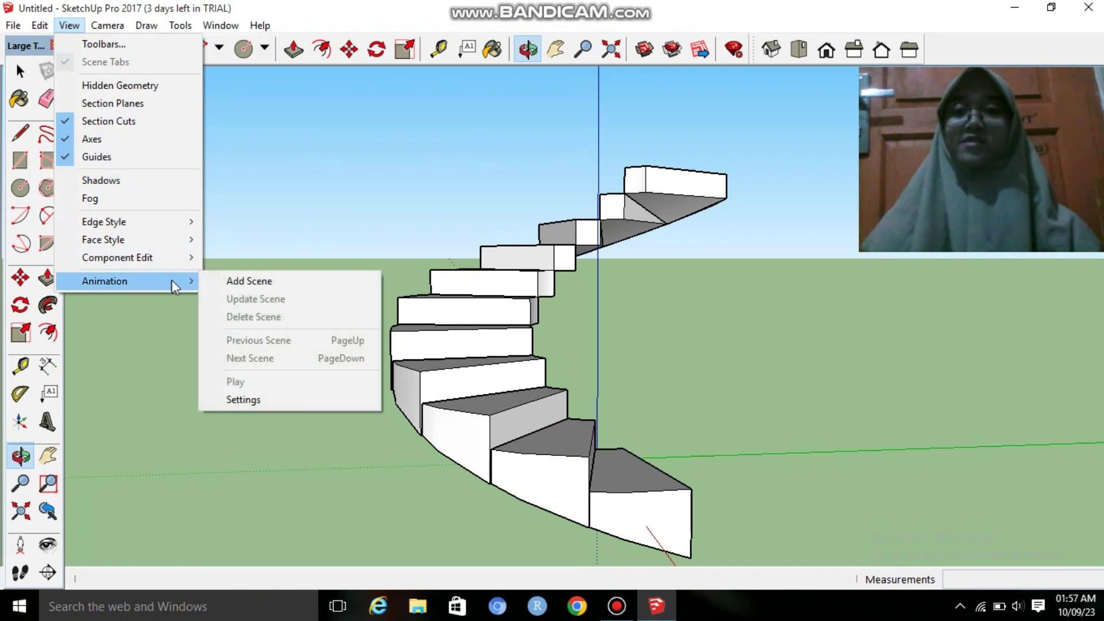
left_click(245, 284)
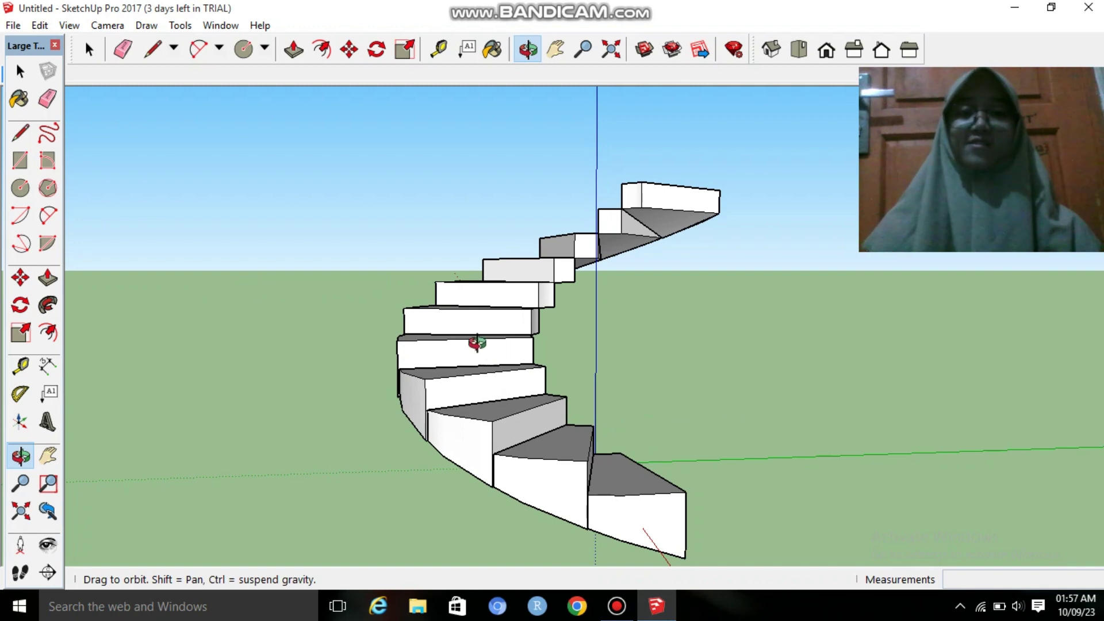
mouse_move(472, 339)
left_mouse_down()
mouse_move(572, 409)
mouse_move(650, 435)
left_mouse_up()
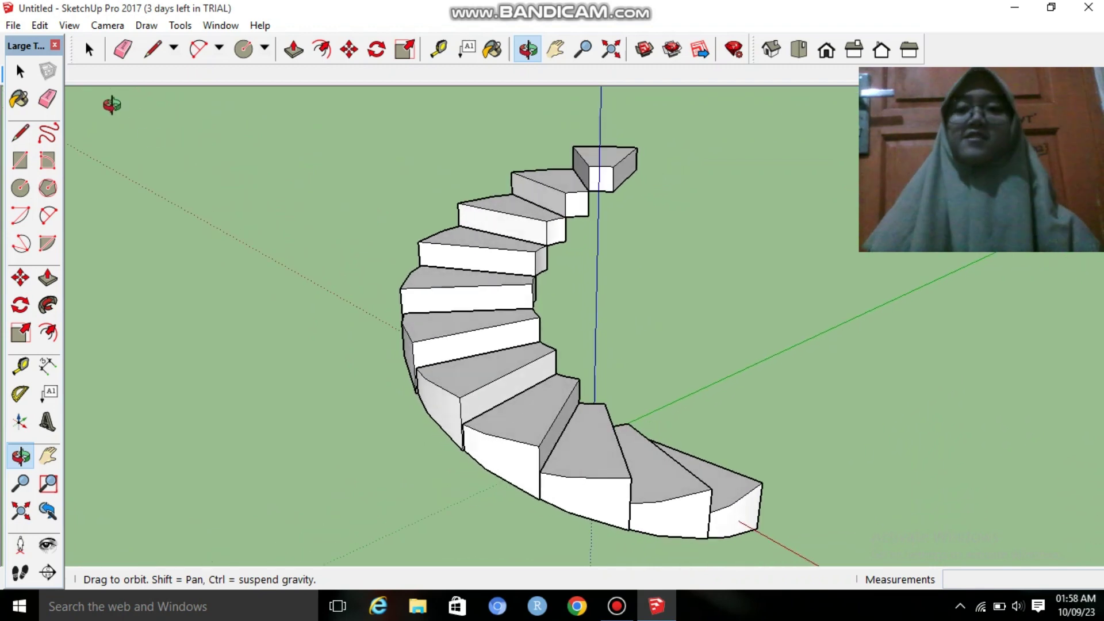
left_click(69, 26)
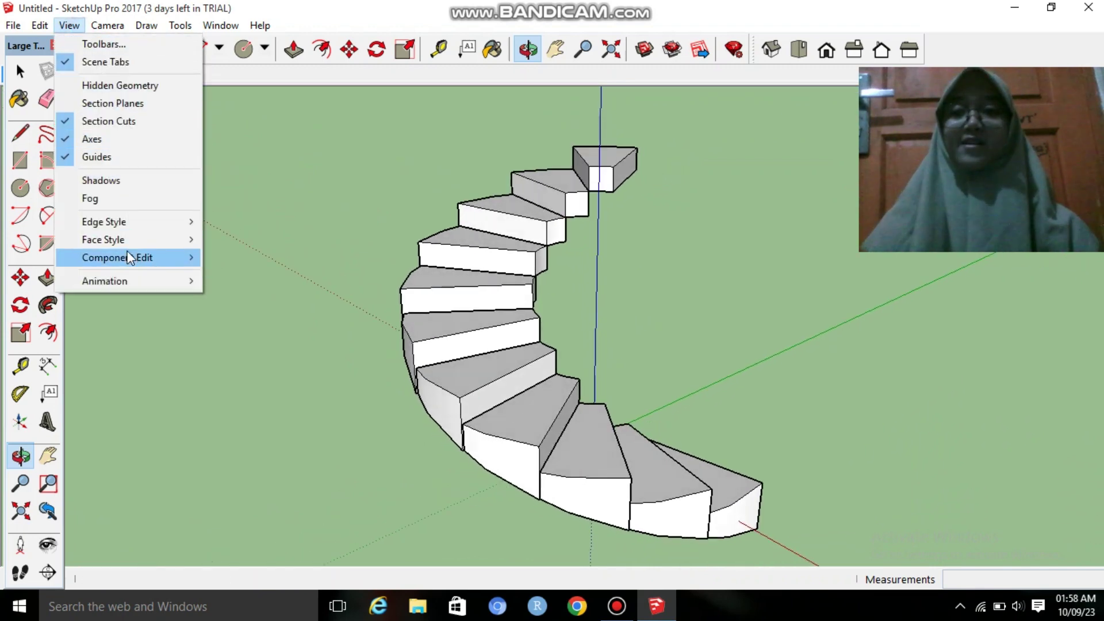
mouse_move(105, 281)
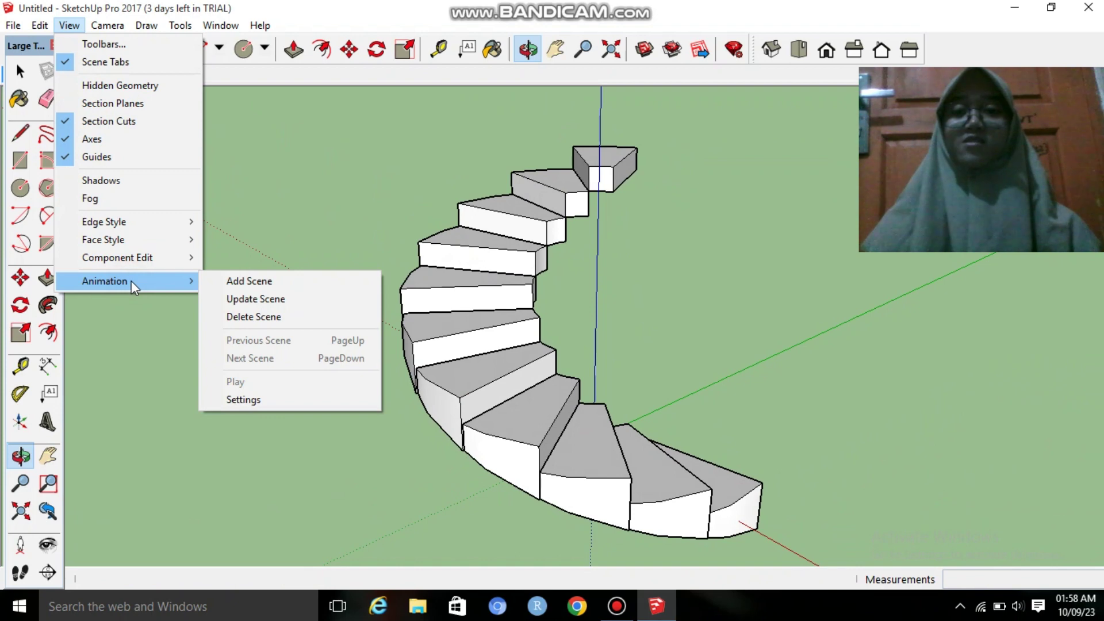
left_click(251, 283)
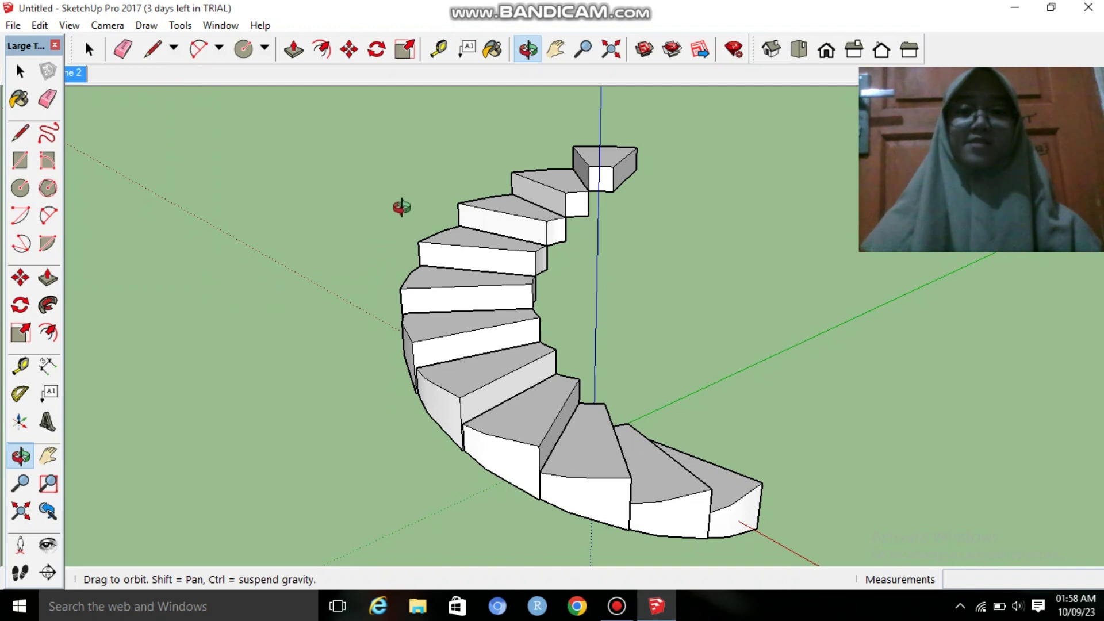
- Add scenes for a near top-down view and another downward view of the staircase
mouse_move(339, 230)
left_mouse_down()
mouse_move(610, 401)
mouse_move(793, 381)
left_mouse_up()
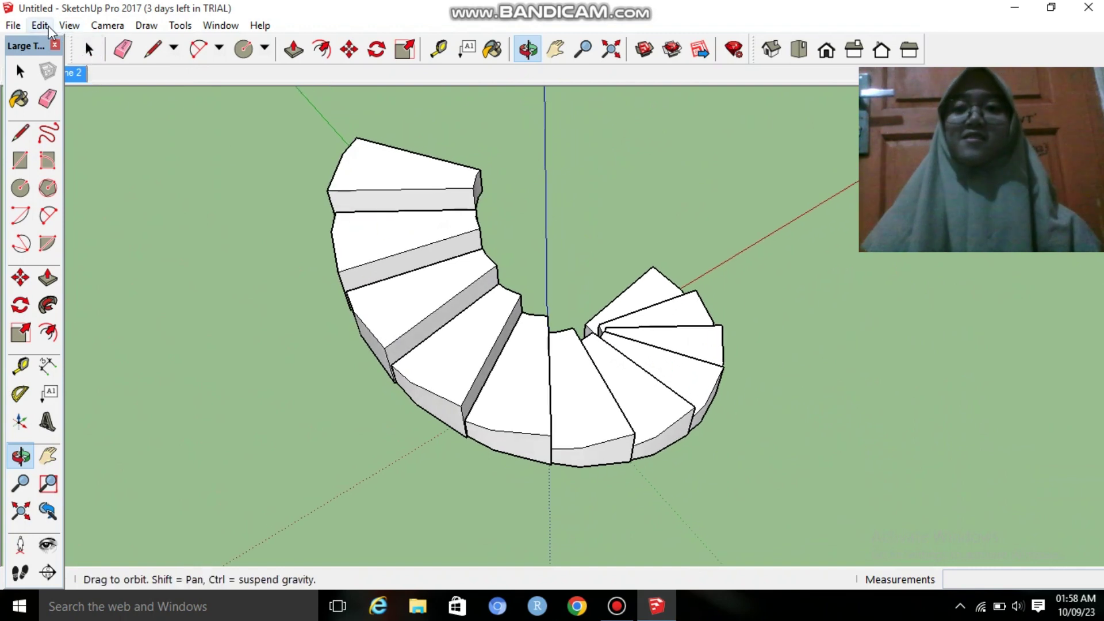
left_click(69, 25)
mouse_move(105, 281)
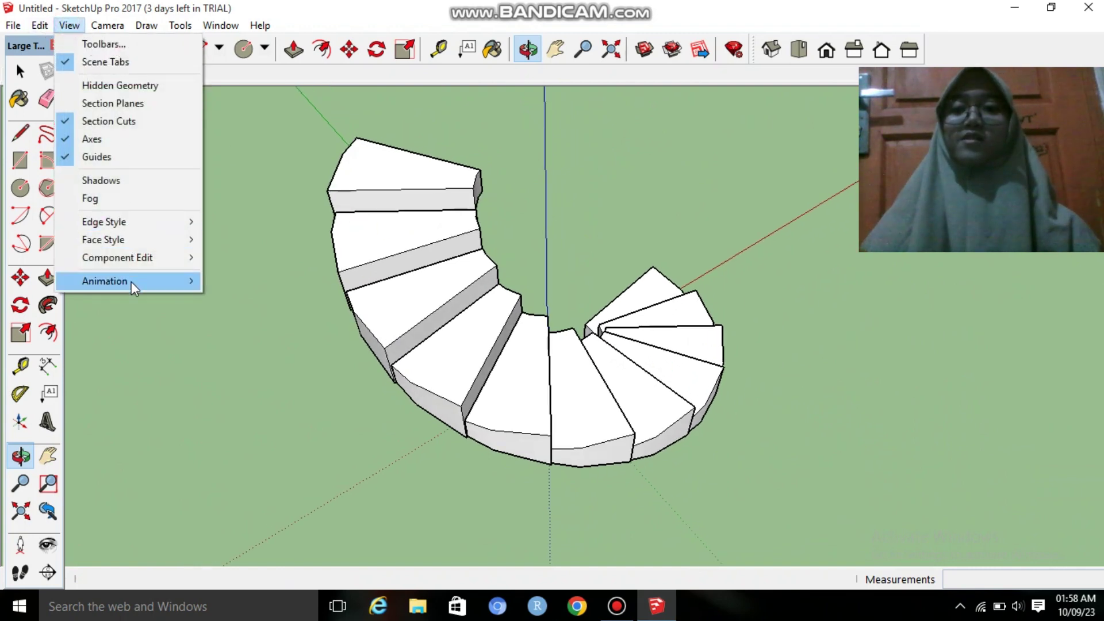
left_click(248, 282)
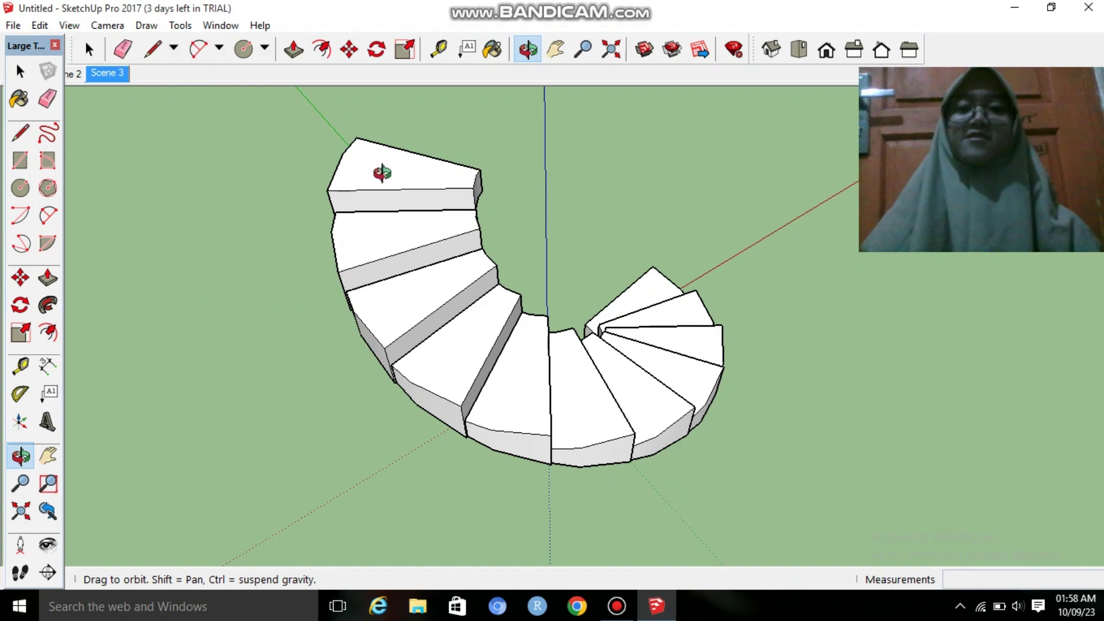
mouse_move(395, 161)
left_mouse_down()
mouse_move(461, 249)
mouse_move(552, 311)
mouse_move(633, 326)
mouse_move(744, 308)
mouse_move(715, 313)
left_mouse_up()
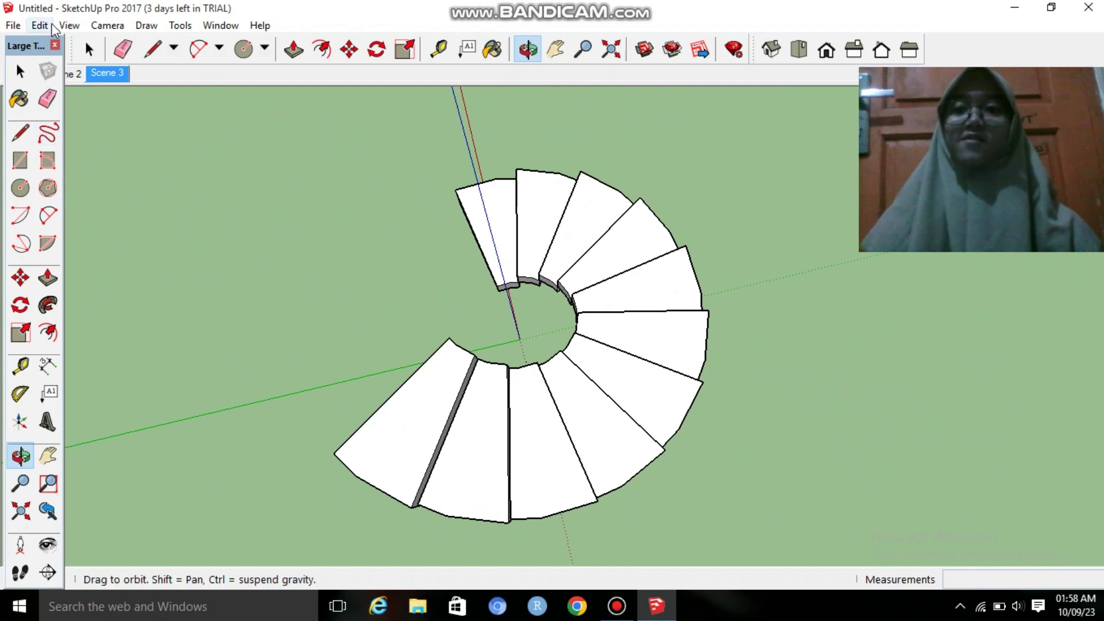
left_click(69, 26)
left_click(227, 278)
- Save a tilted three-quarter view and a low side view as Scenes 5 and 6
mouse_move(227, 275)
left_mouse_down()
mouse_move(394, 424)
mouse_move(757, 320)
mouse_move(785, 276)
left_mouse_up()
left_click_drag(604, 437, 535, 352)
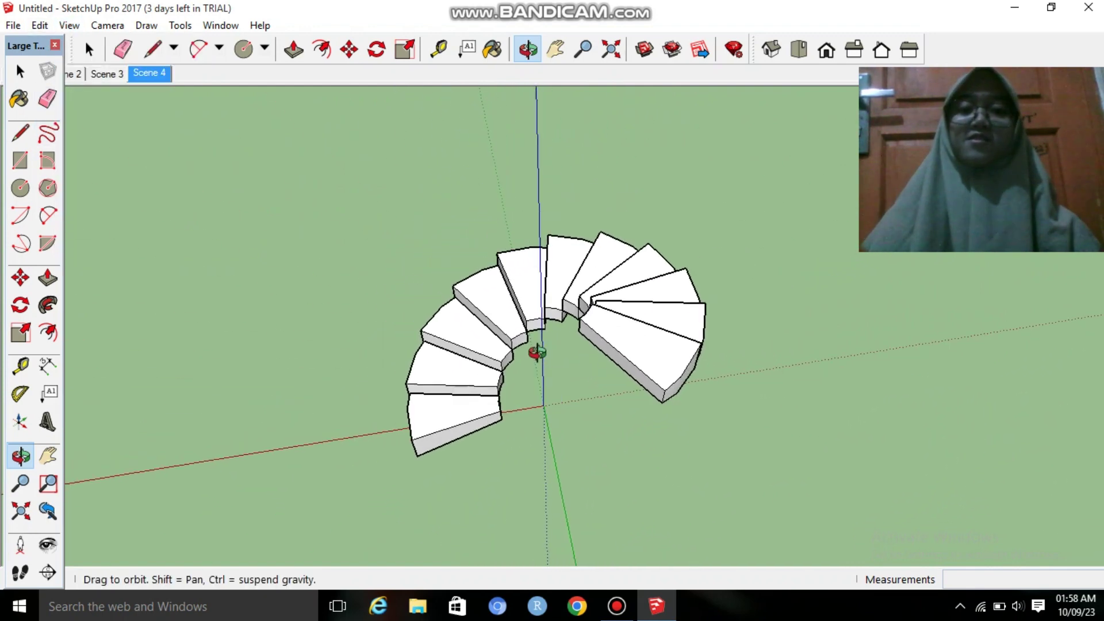
left_click(69, 25)
left_click(246, 281)
mouse_move(365, 446)
left_mouse_down()
mouse_move(555, 327)
mouse_move(604, 155)
mouse_move(616, 335)
mouse_move(399, 288)
mouse_move(322, 259)
left_mouse_up()
left_click(69, 25)
left_click(247, 280)
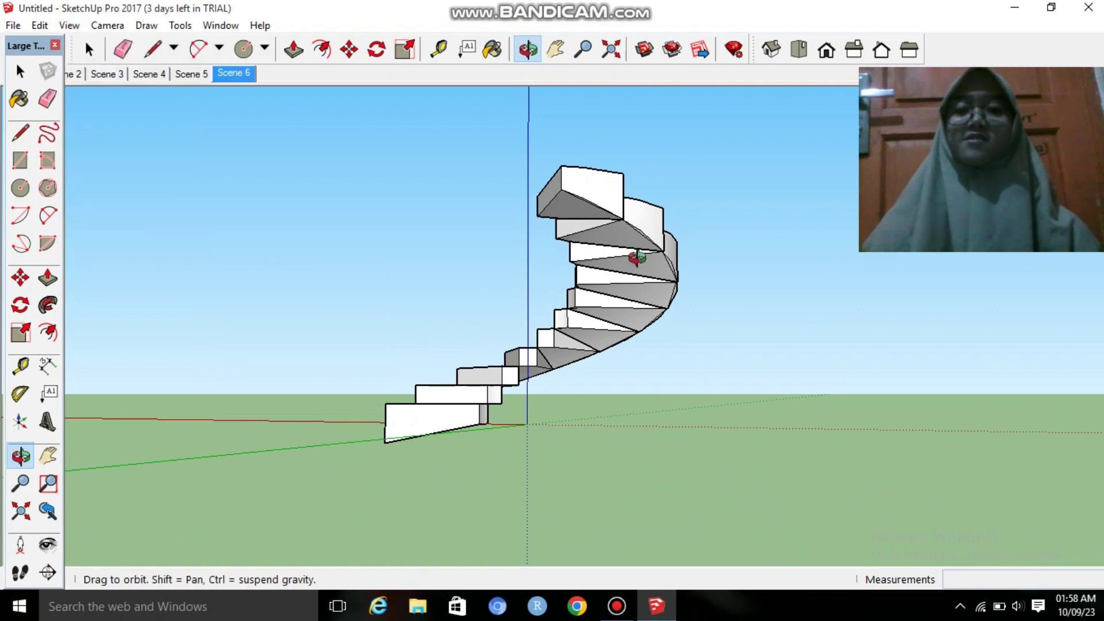
- Save a higher-angle view as Scene 7, then orbit to a low side view with sky
mouse_move(637, 259)
left_mouse_down()
mouse_move(621, 353)
mouse_move(339, 292)
mouse_move(552, 370)
mouse_move(268, 423)
left_mouse_up()
left_click(68, 27)
mouse_move(104, 280)
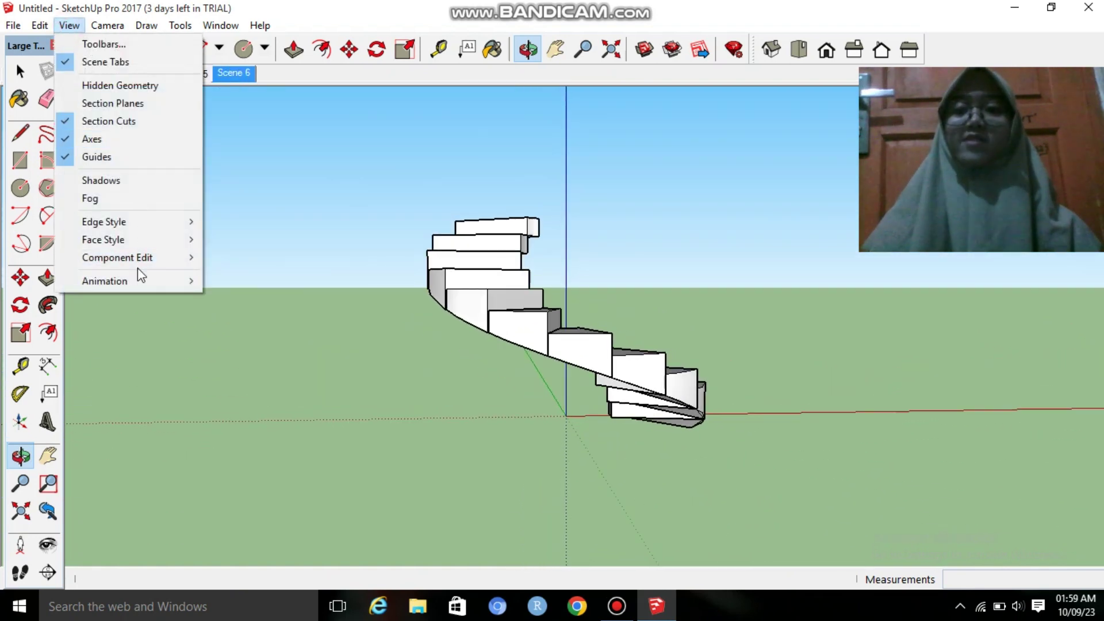
left_click(233, 281)
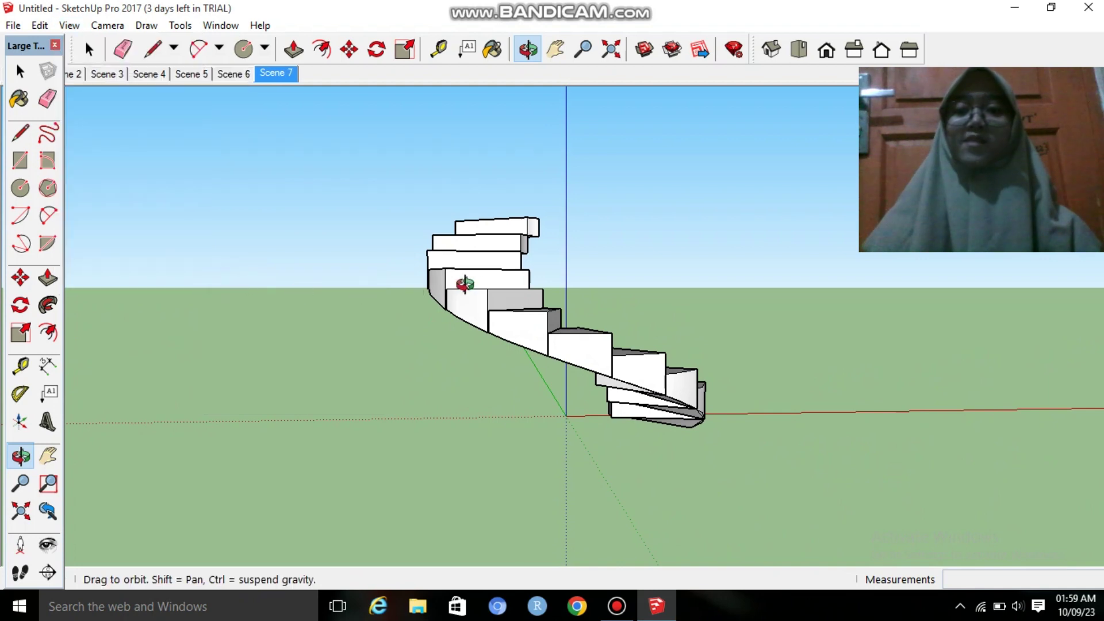
mouse_move(764, 357)
left_mouse_down()
mouse_move(654, 431)
mouse_move(488, 453)
mouse_move(323, 422)
mouse_move(281, 394)
left_mouse_up()
left_click_drag(508, 362, 577, 357)
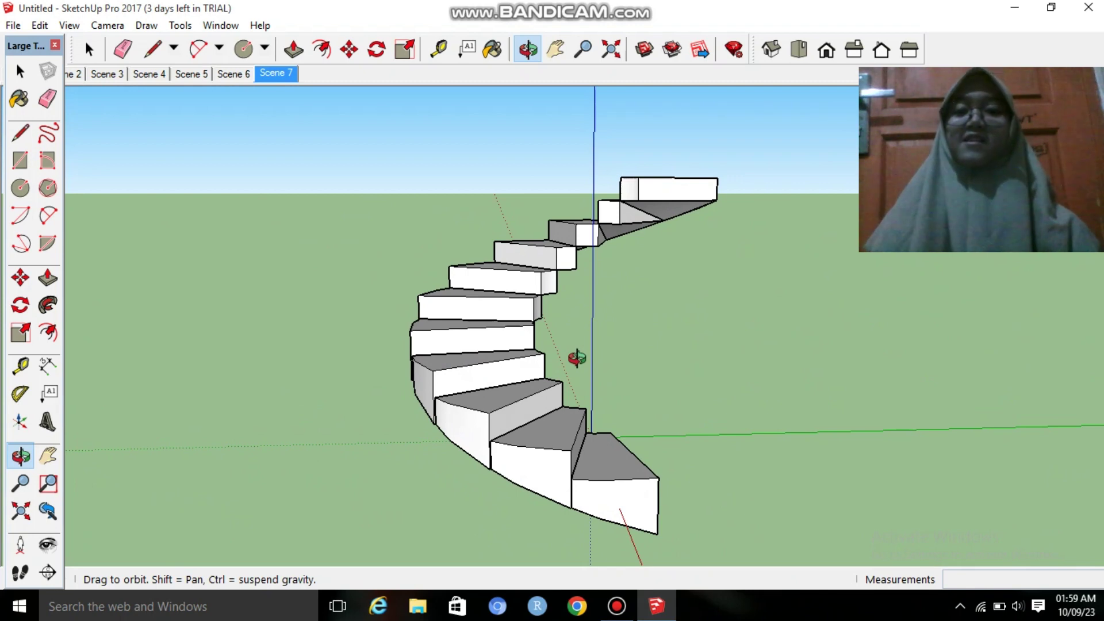
left_click(69, 26)
mouse_move(104, 281)
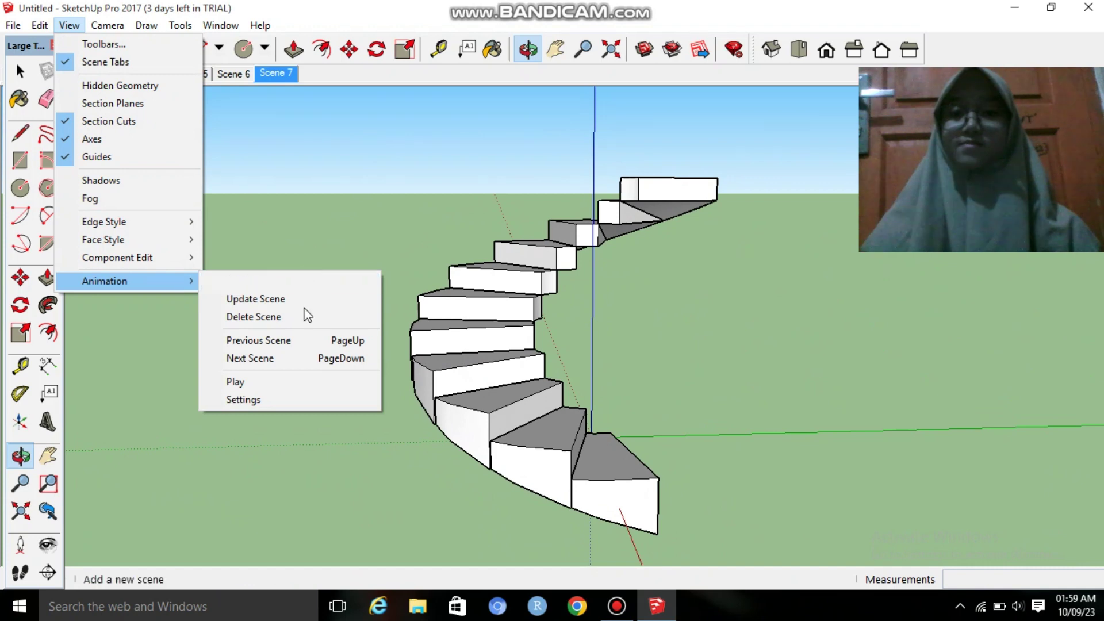
- Play the scene animation sweeping through the views to Scene 7, then stop playback
left_click(292, 378)
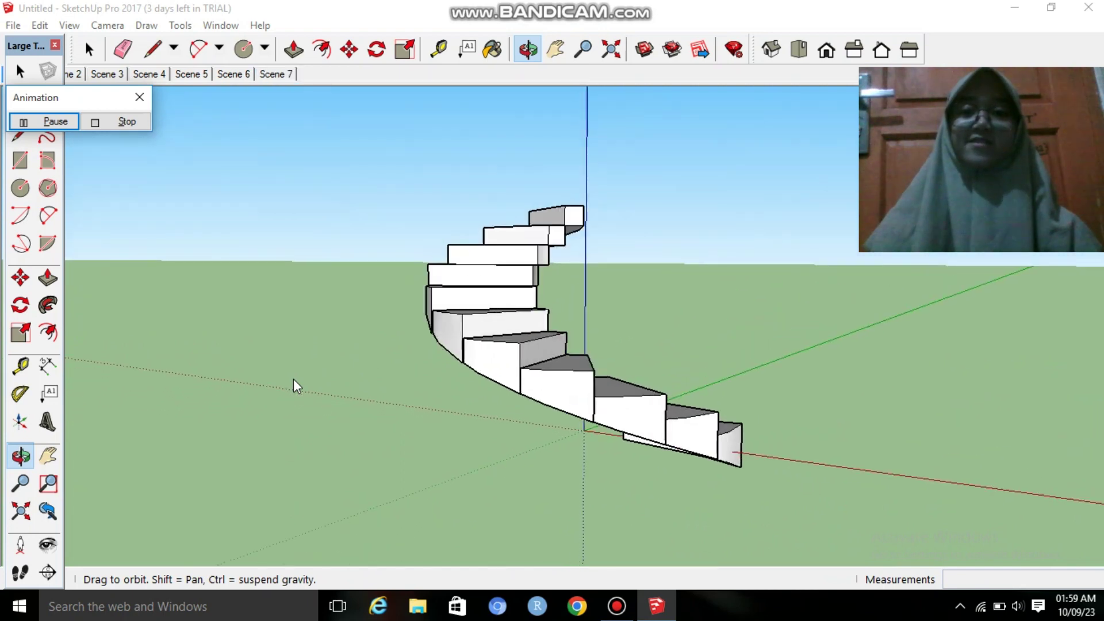
left_click(116, 122)
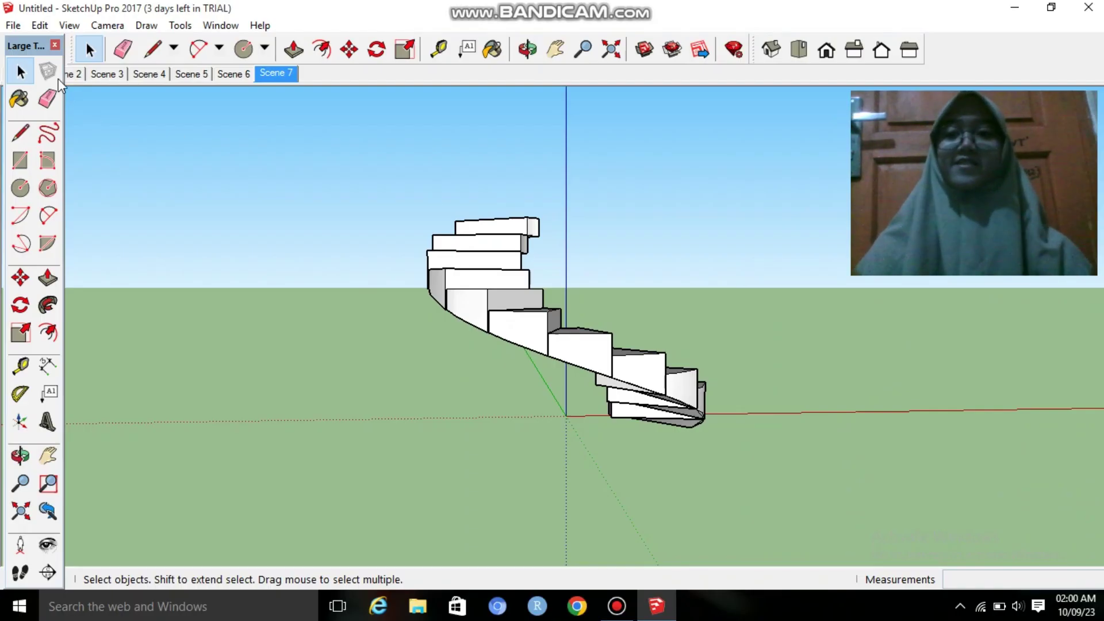
- Export the animation as an MP4 video into the college assignments folder's SketchUp subfolder
left_click(16, 29)
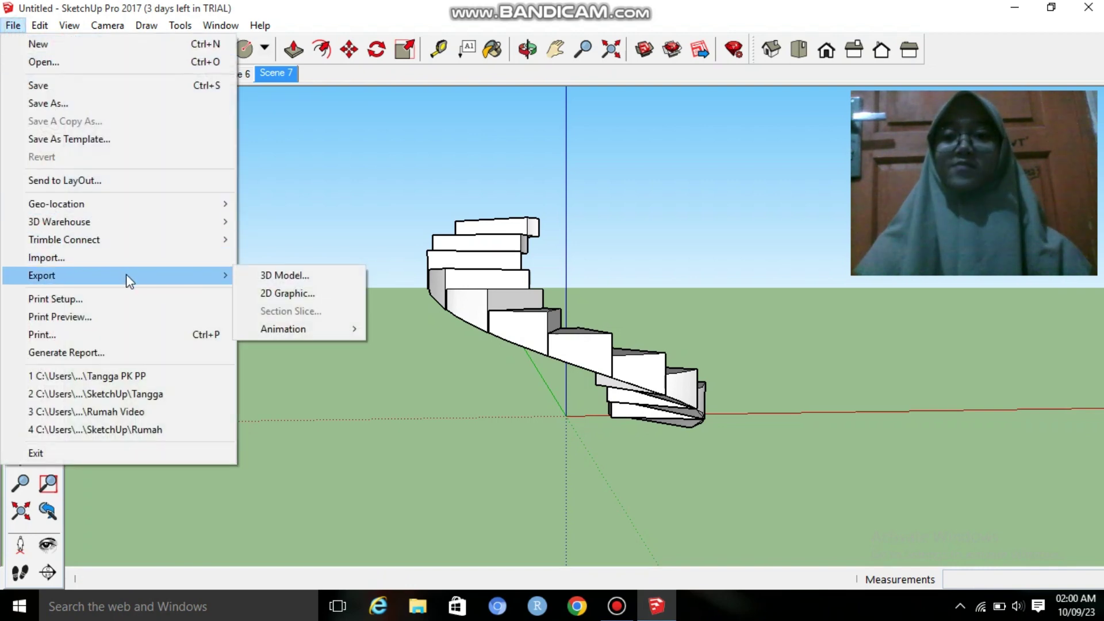
mouse_move(42, 275)
mouse_move(282, 329)
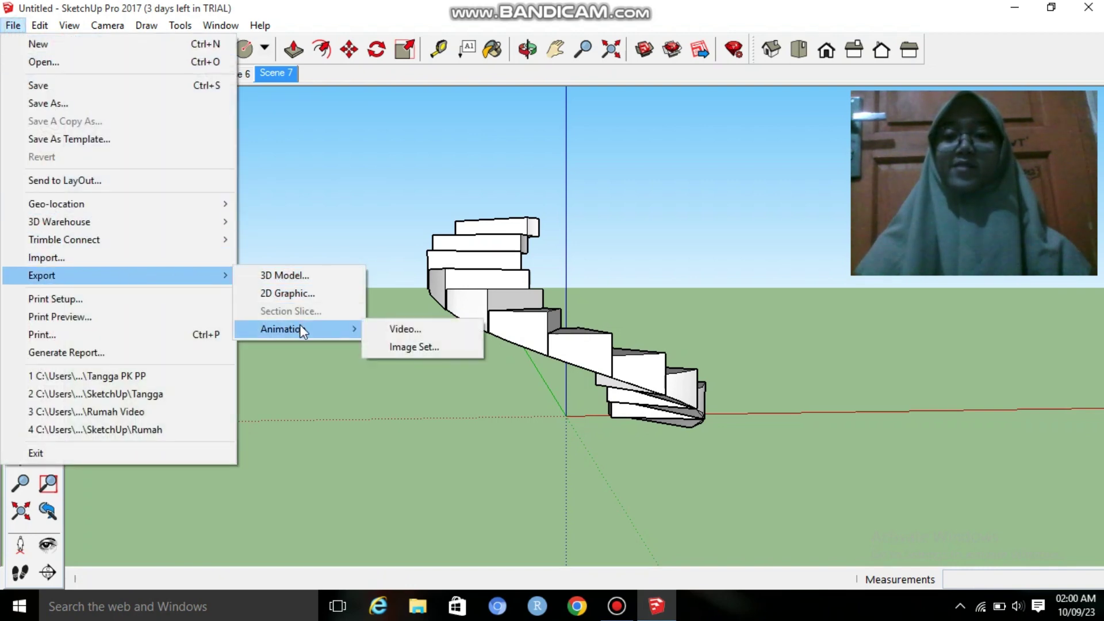
left_click(426, 330)
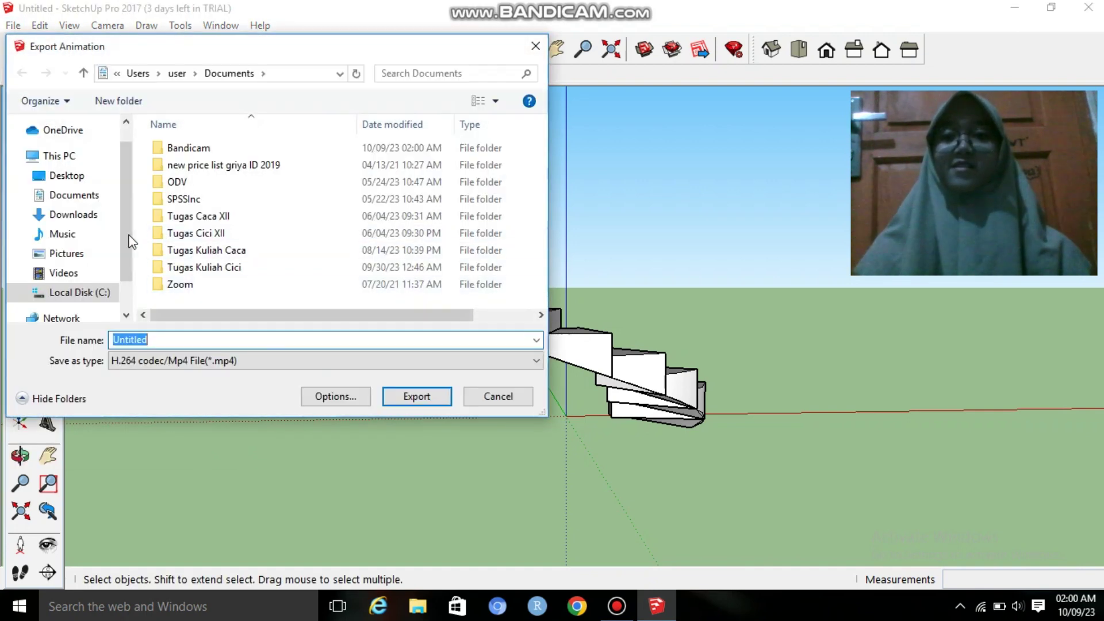
double_click(216, 233)
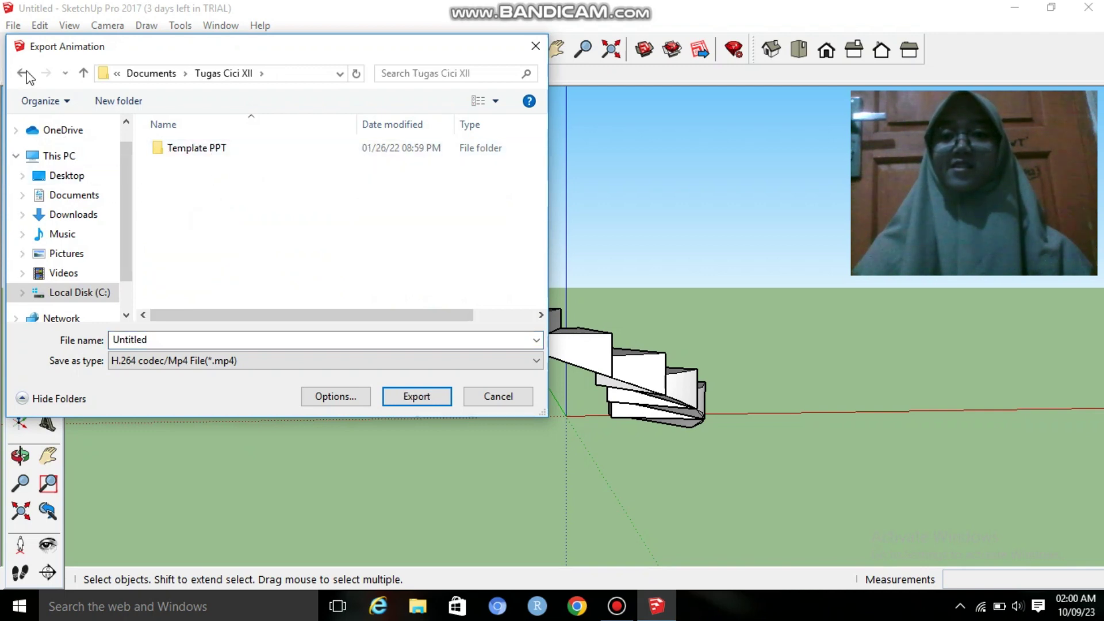
left_click(33, 75)
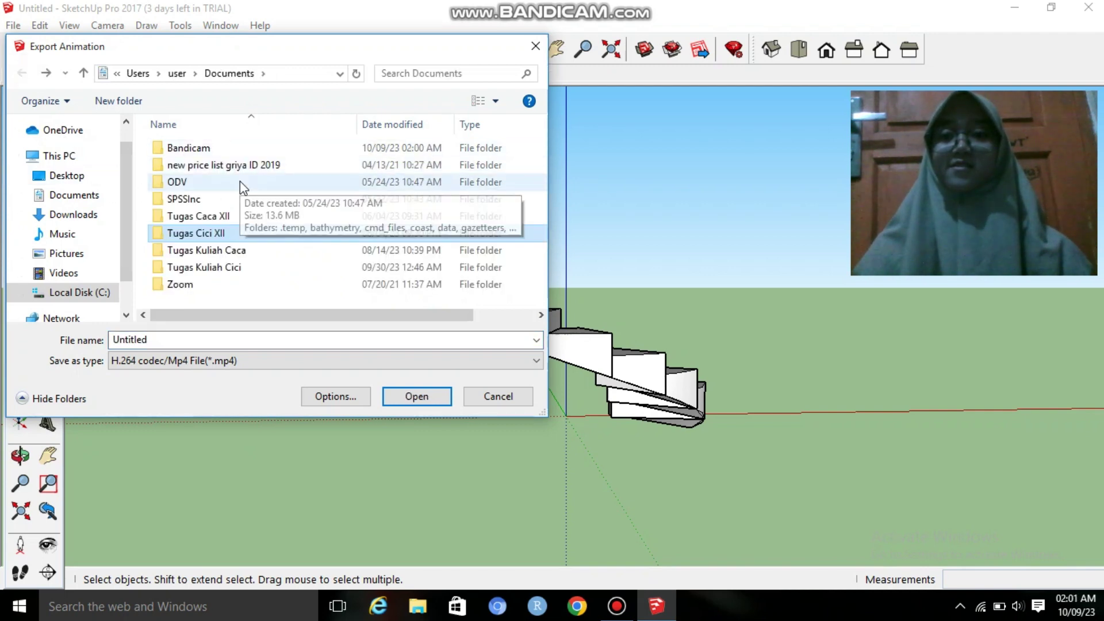
double_click(236, 268)
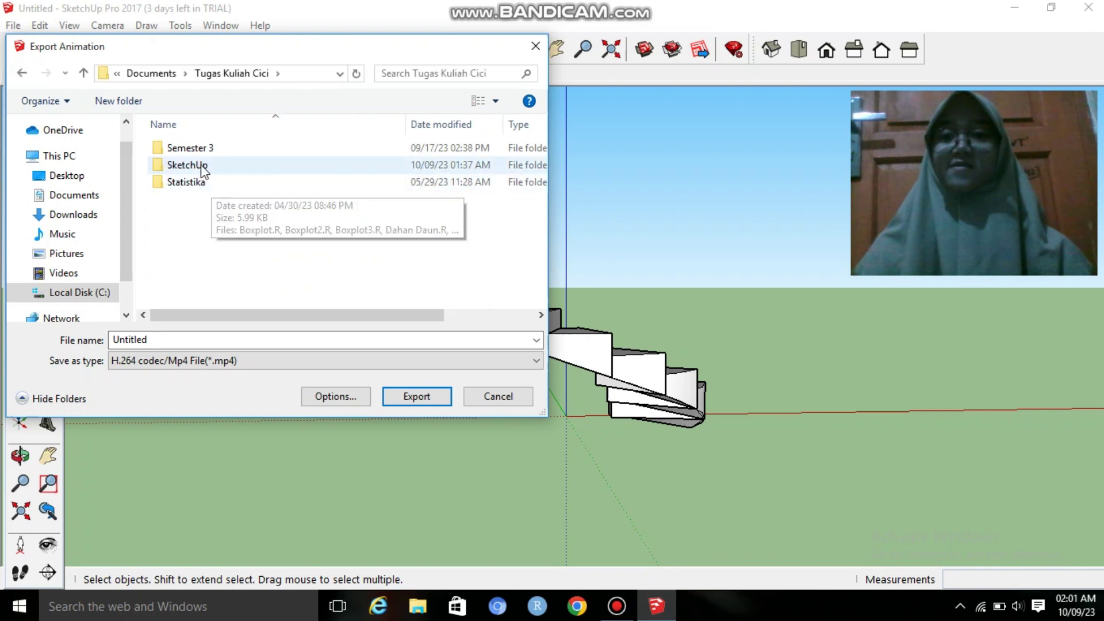
double_click(202, 166)
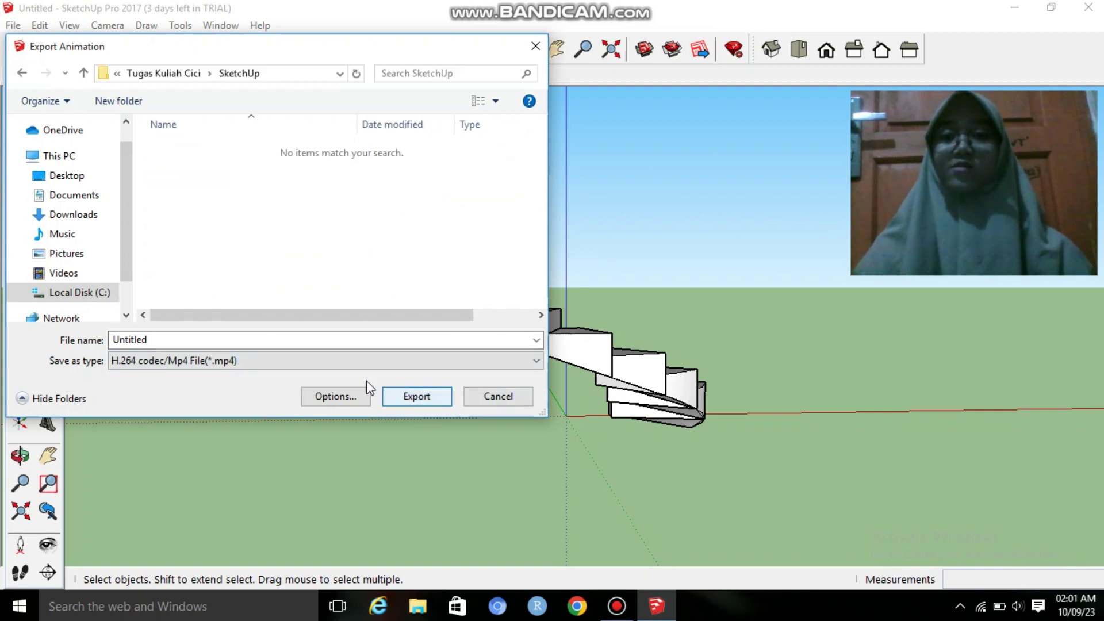
left_click(351, 361)
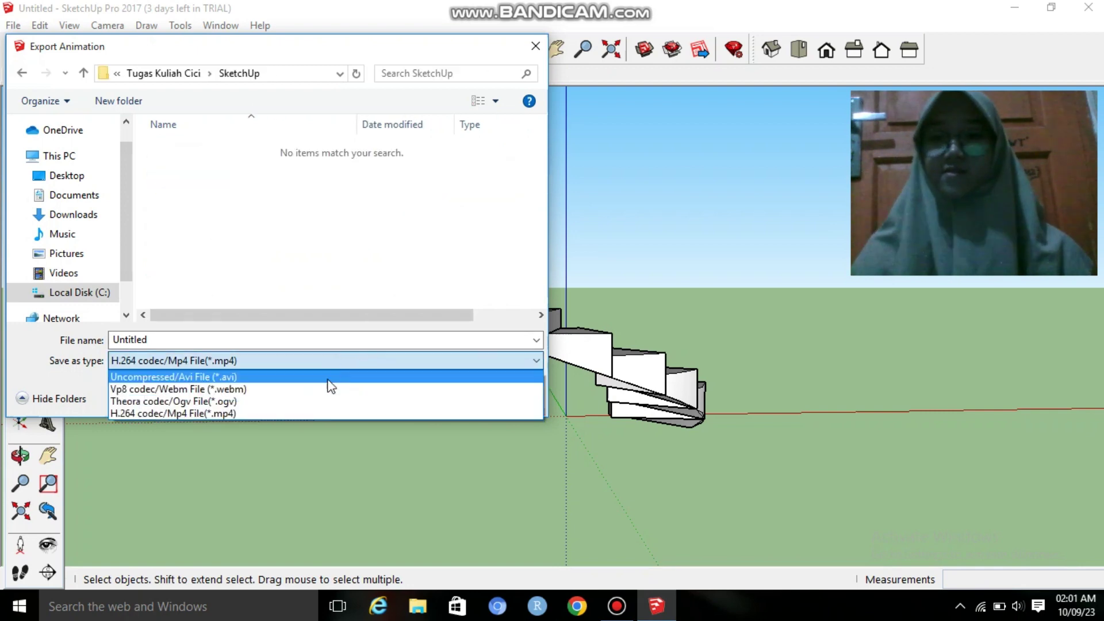
left_click(271, 353)
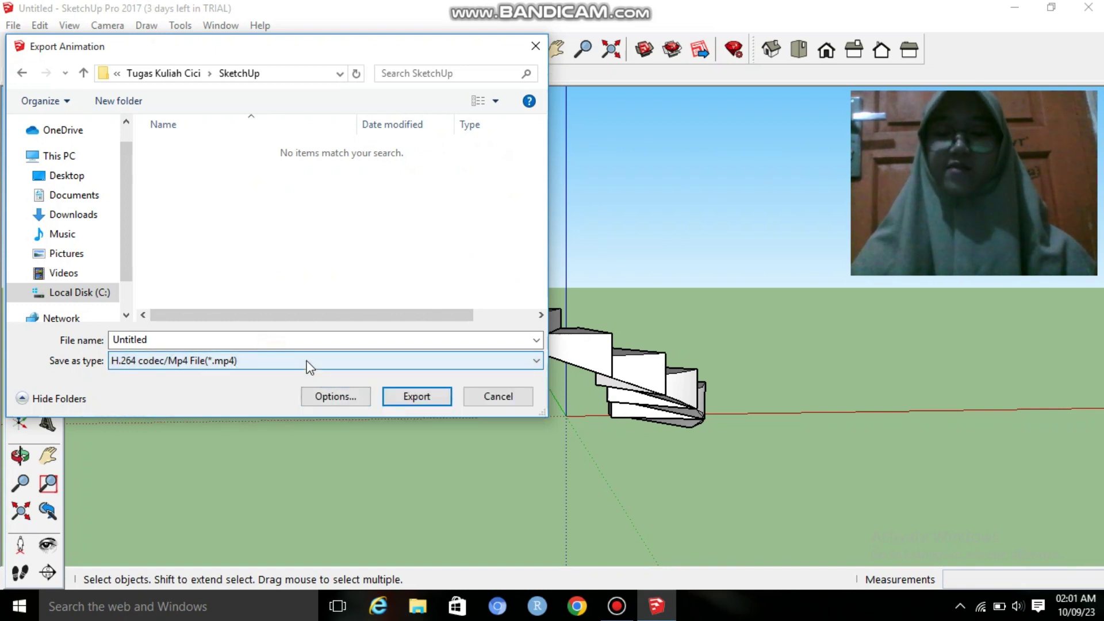
left_click(424, 392)
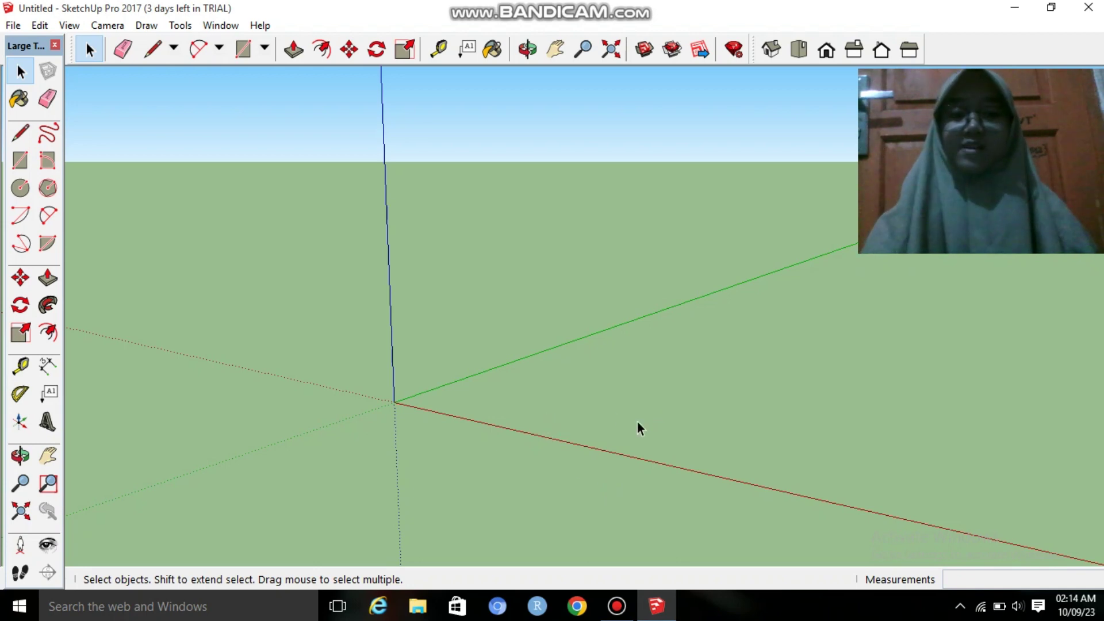
- Orbit the empty new model around the origin to set up a working view
left_click(20, 456)
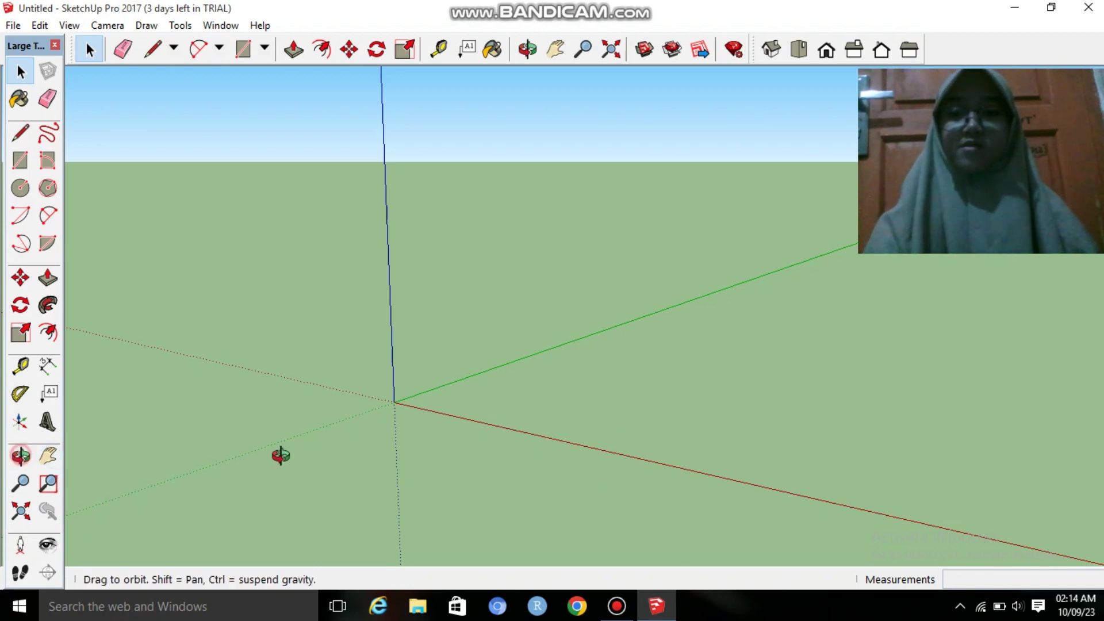
mouse_move(776, 357)
left_mouse_down()
mouse_move(703, 378)
mouse_move(803, 374)
mouse_move(712, 345)
left_mouse_up()
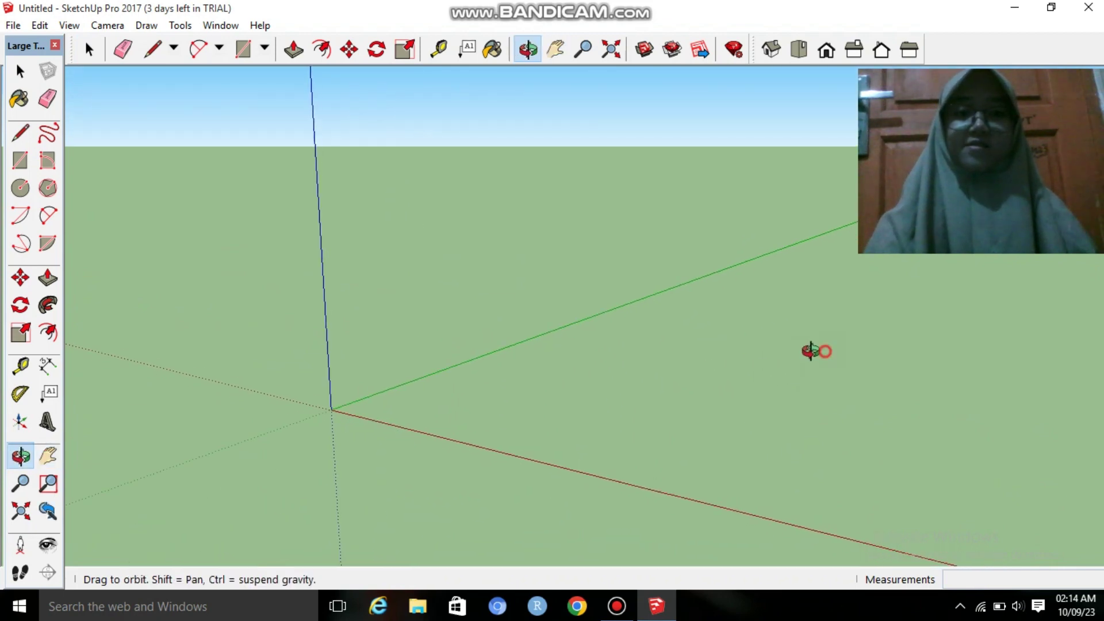
mouse_move(813, 350)
left_mouse_down()
mouse_move(889, 324)
mouse_move(845, 343)
mouse_move(840, 387)
mouse_move(722, 382)
mouse_move(657, 414)
left_mouse_up()
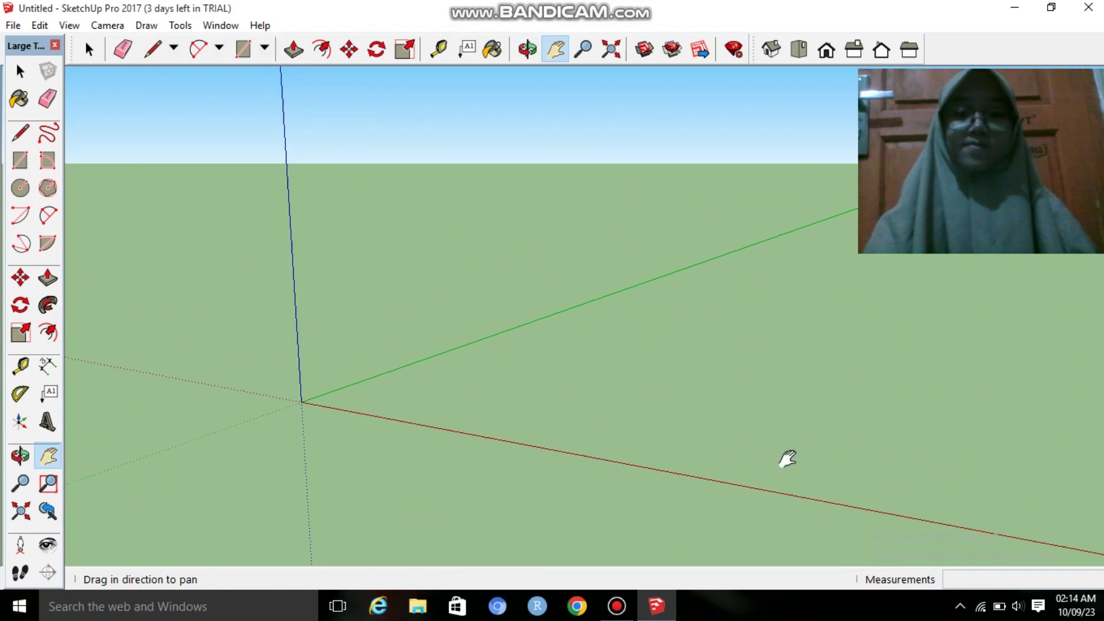
left_click_drag(800, 473, 819, 455)
mouse_move(863, 452)
left_mouse_down()
mouse_move(892, 456)
mouse_move(724, 513)
mouse_move(814, 394)
mouse_move(723, 437)
mouse_move(510, 486)
left_mouse_up()
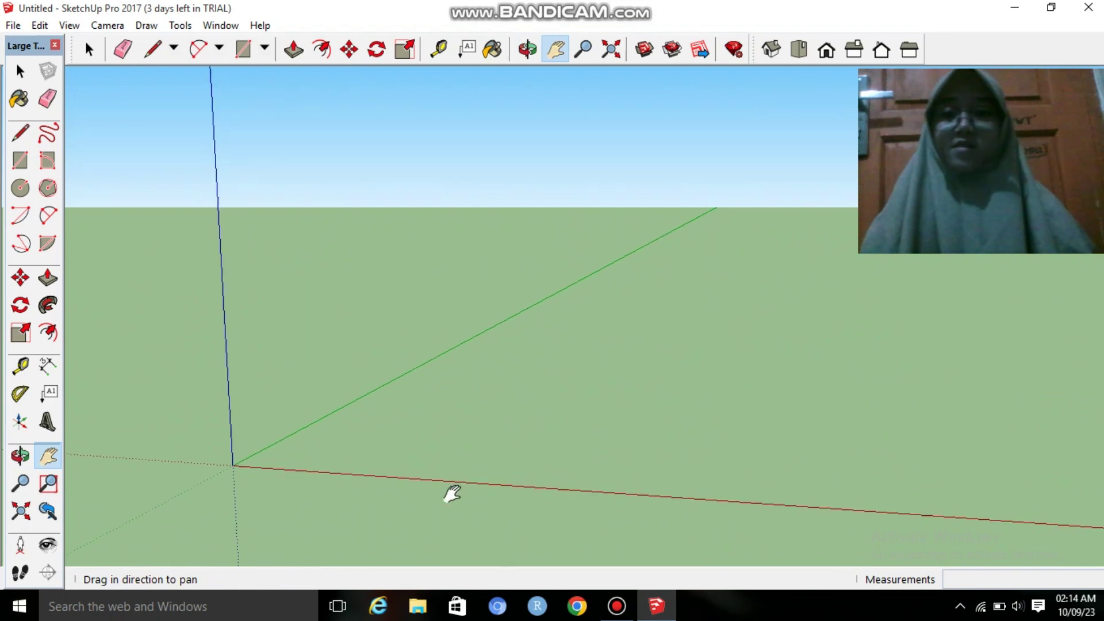
- Draw a 1.5 by 1 rectangle with its first corner at the origin
left_click(22, 164)
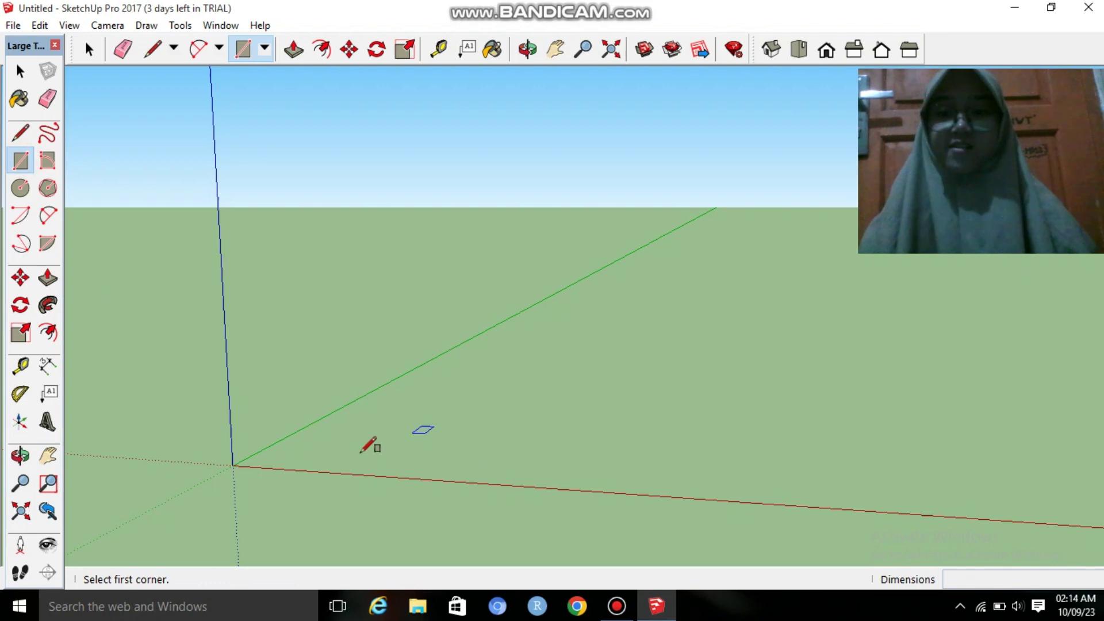
left_click(232, 465)
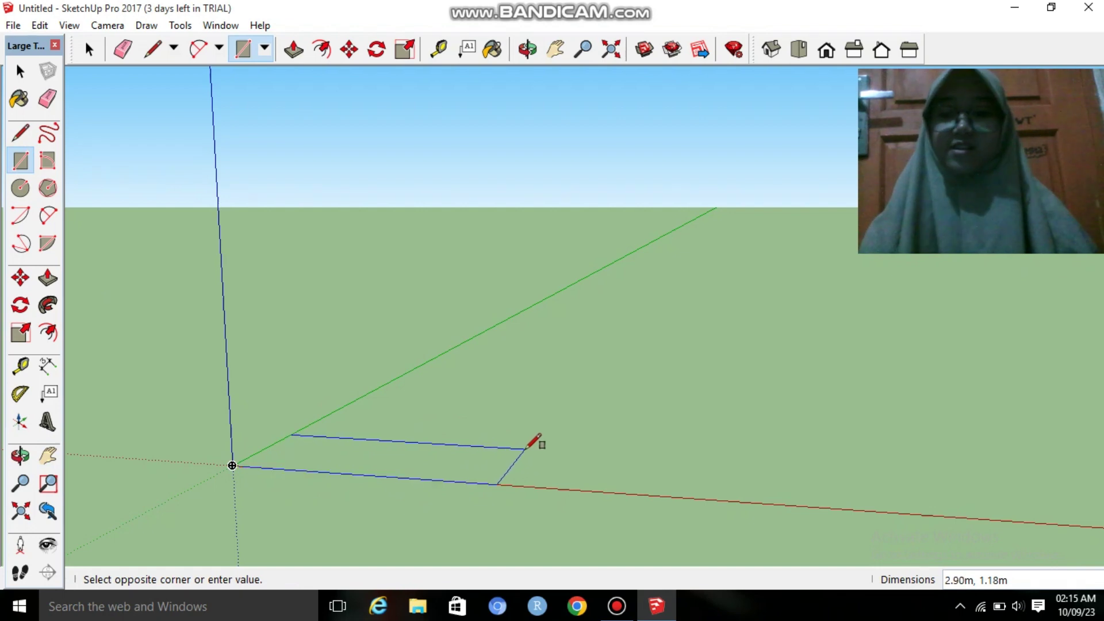
type("1.")
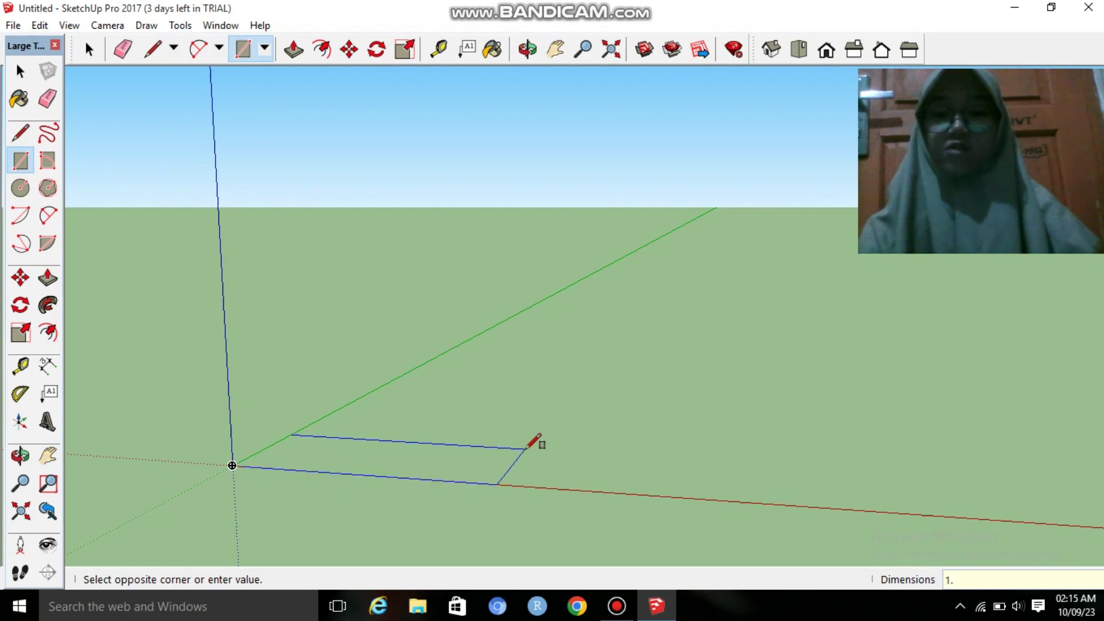
type("5, 1")
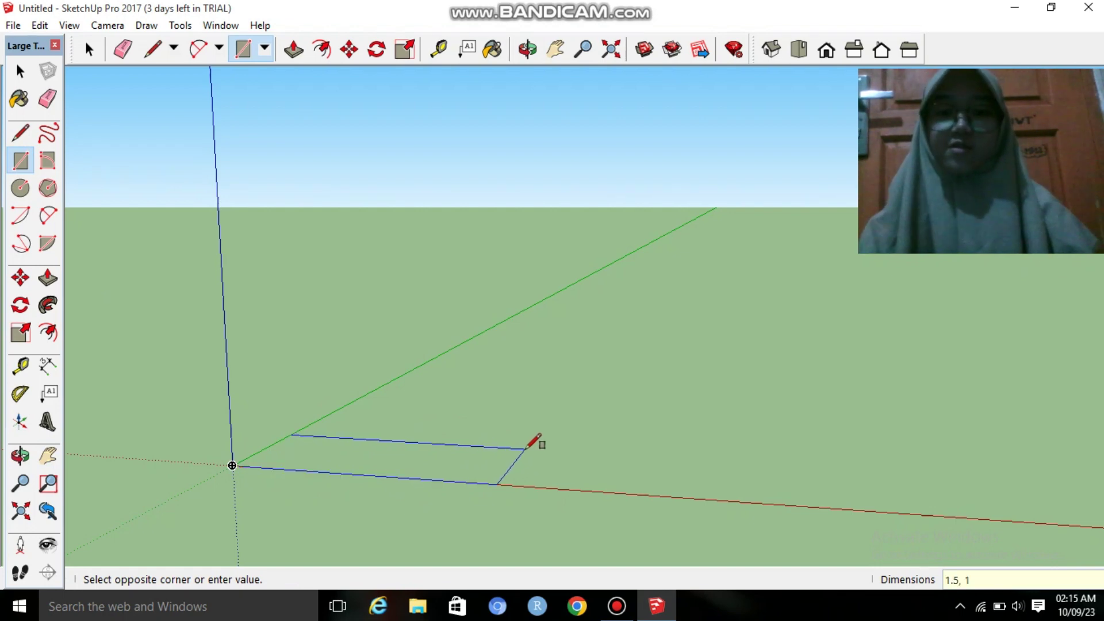
key("Return")
- Push/pull the rectangle up into a solid block 1.00 m tall
key("o")
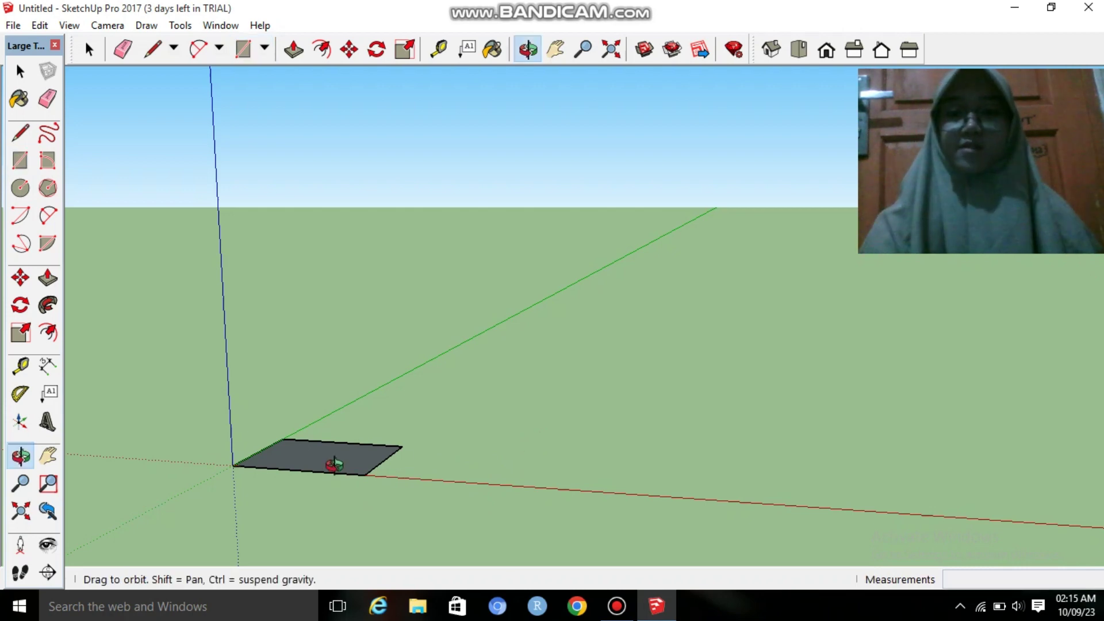
left_click_drag(333, 461, 453, 496)
mouse_move(344, 521)
left_mouse_down()
mouse_move(348, 495)
mouse_move(424, 443)
mouse_move(401, 458)
left_mouse_up()
key("h")
mouse_move(364, 495)
left_mouse_down()
mouse_move(394, 443)
mouse_move(421, 432)
mouse_move(450, 451)
left_mouse_up()
key("o")
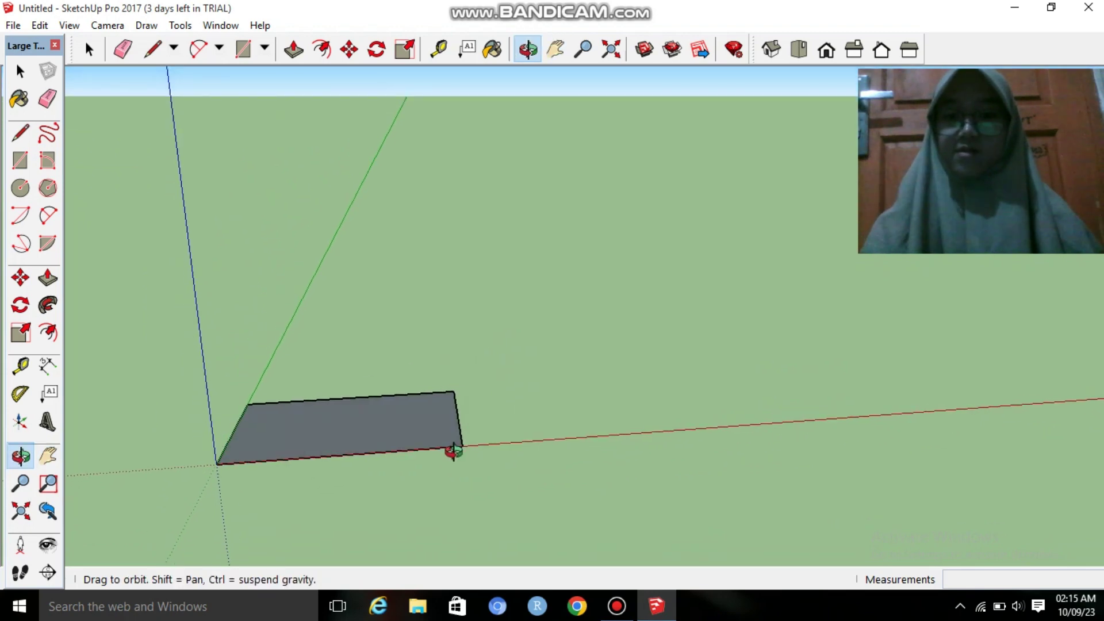
left_click(48, 282)
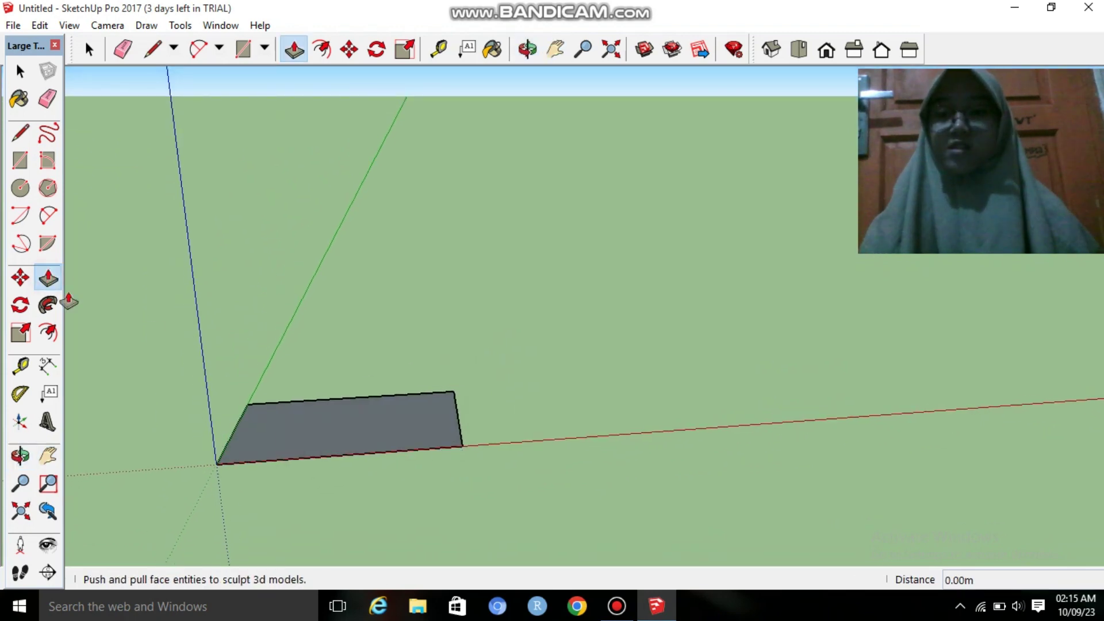
left_click_drag(334, 428, 332, 397)
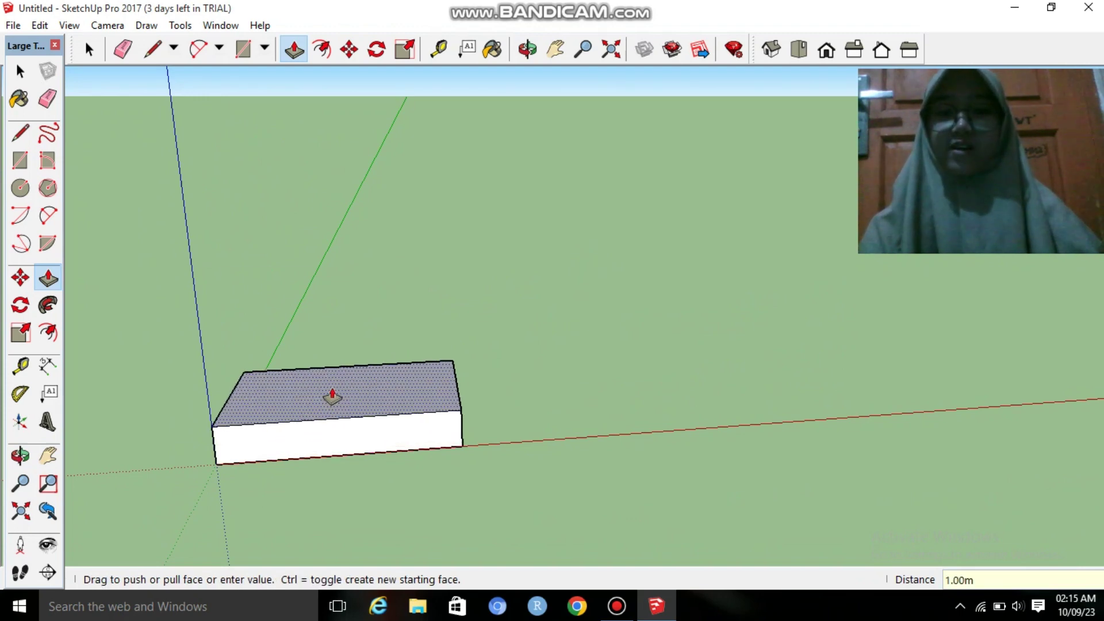
key("Return")
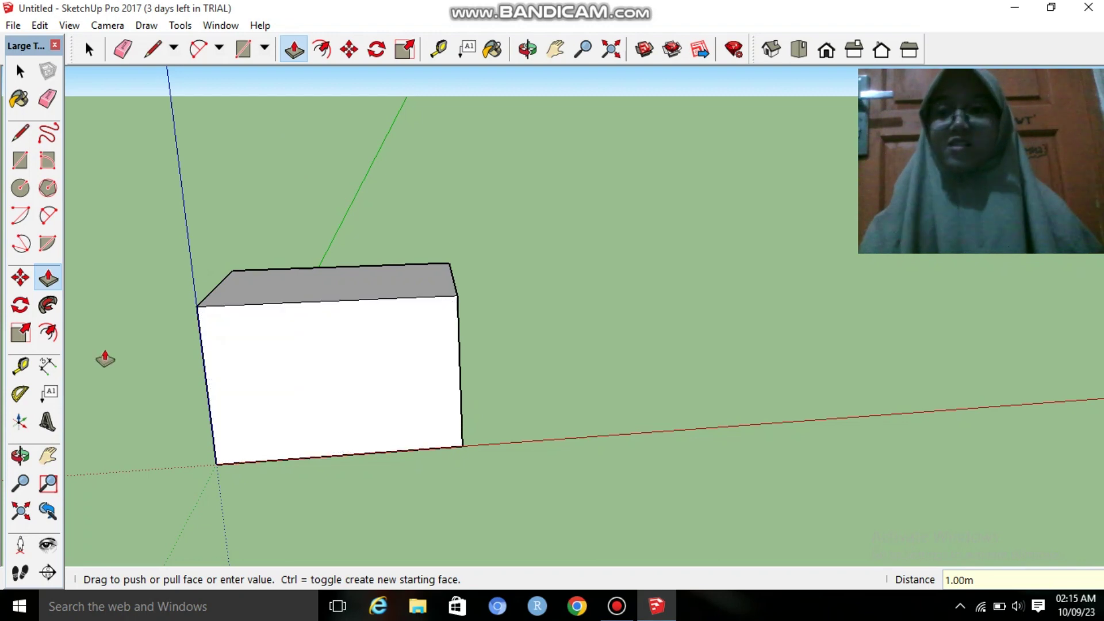
- Place a guide line 0.15 in from the block's left edge
left_click(25, 369)
left_click(204, 364)
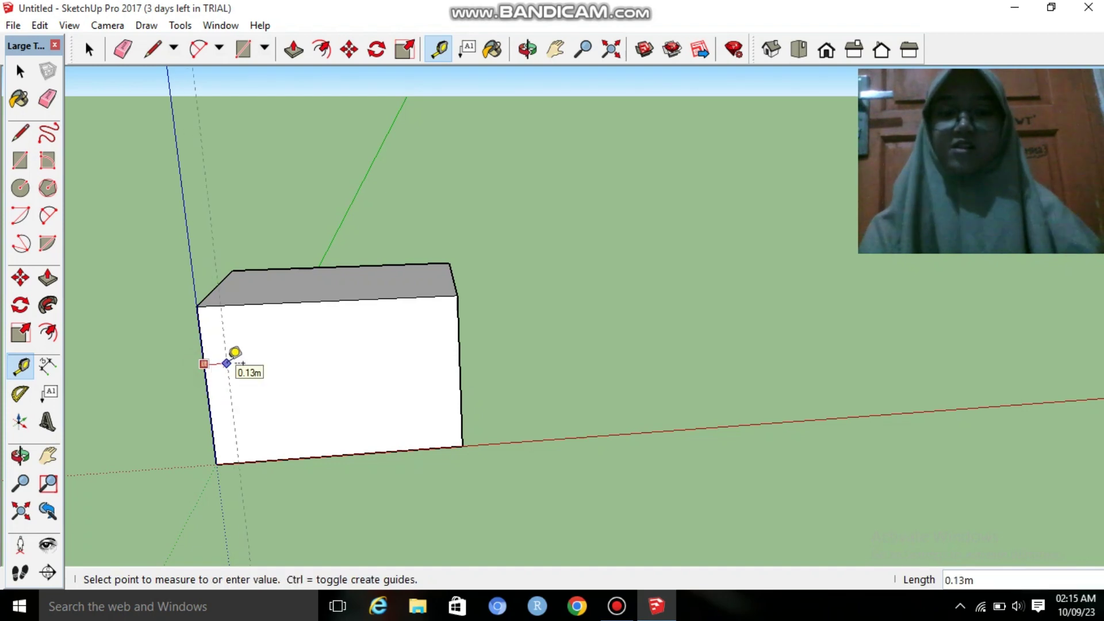
type("0.15")
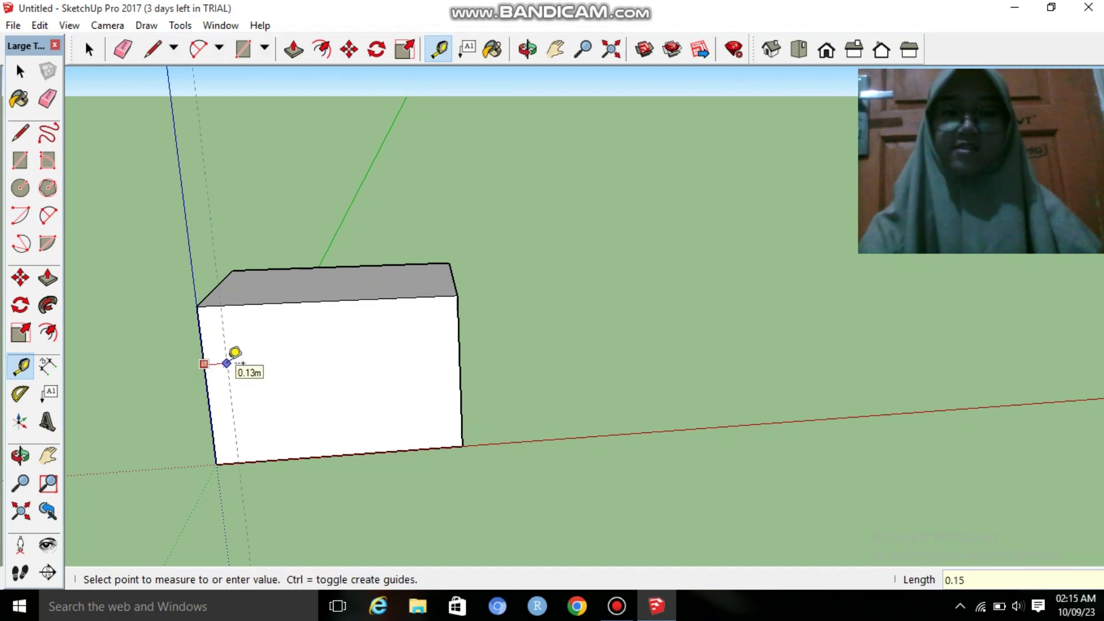
key("Return")
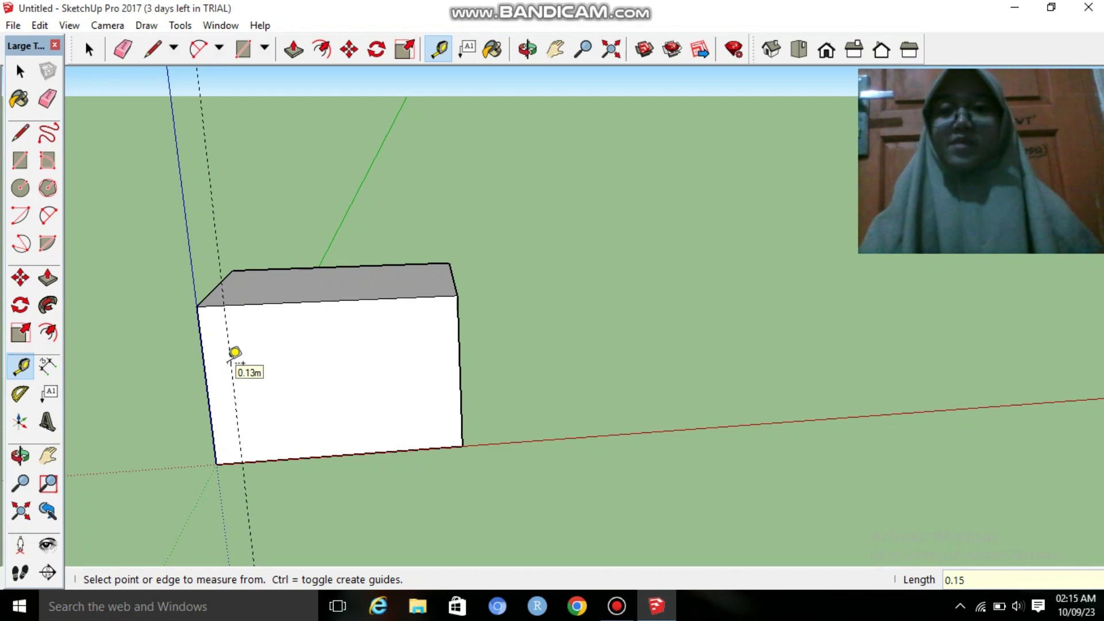
- Draw the corner-to-corner diagonal and a short edge from the guide up, forming the step triangle
left_click(20, 133)
left_click(196, 306)
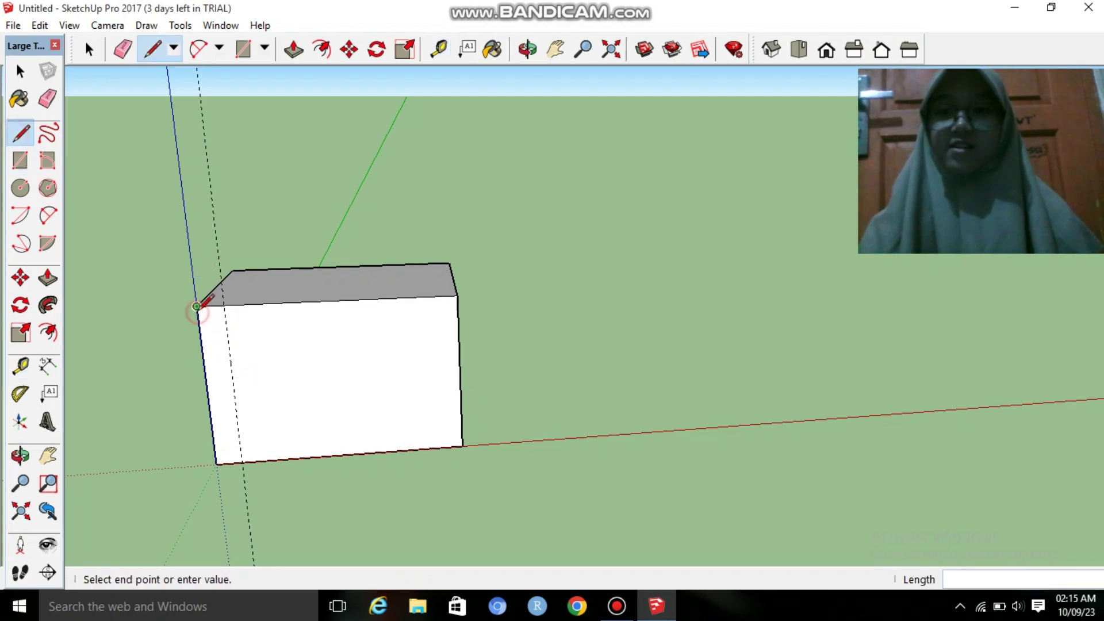
left_click(462, 445)
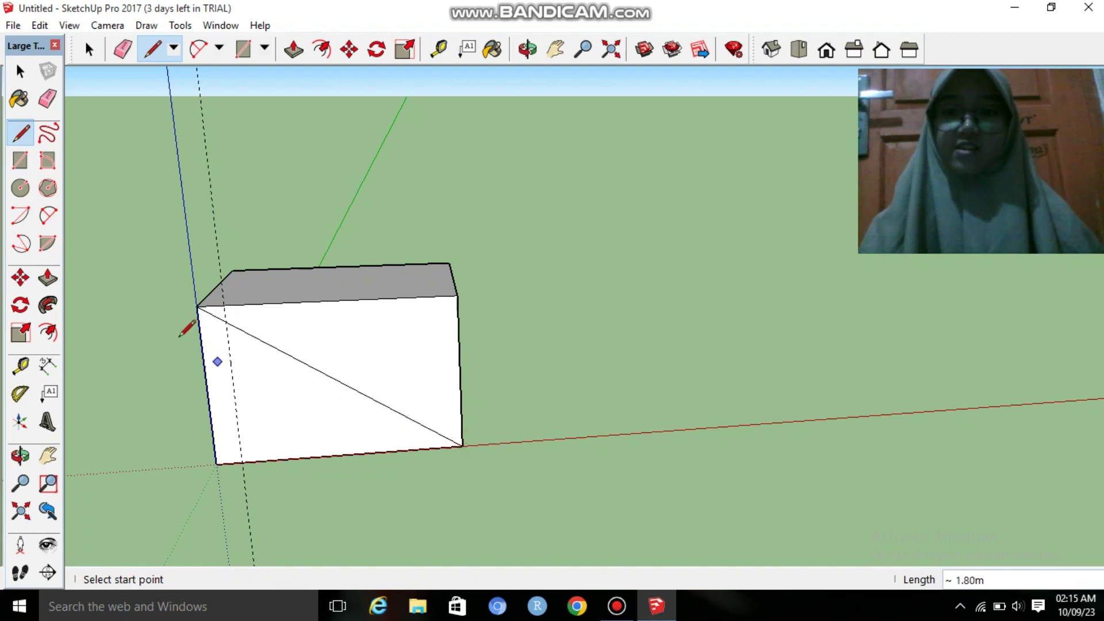
scroll(208, 332, "up", 1)
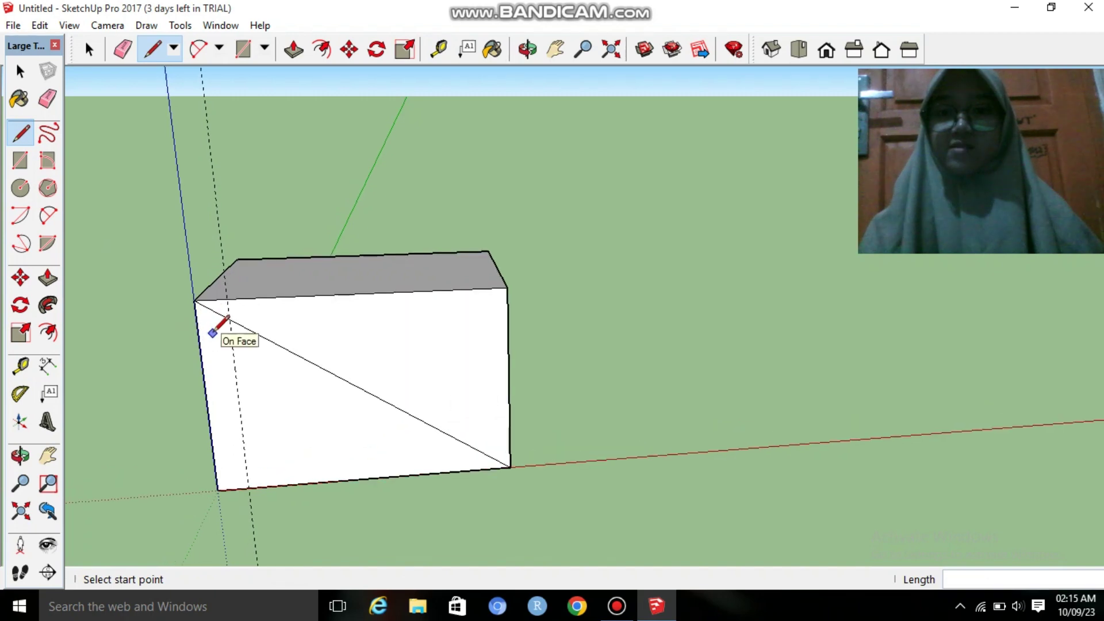
scroll(214, 322, "up", 2)
scroll(219, 320, "up", 2)
scroll(224, 321, "up", 1)
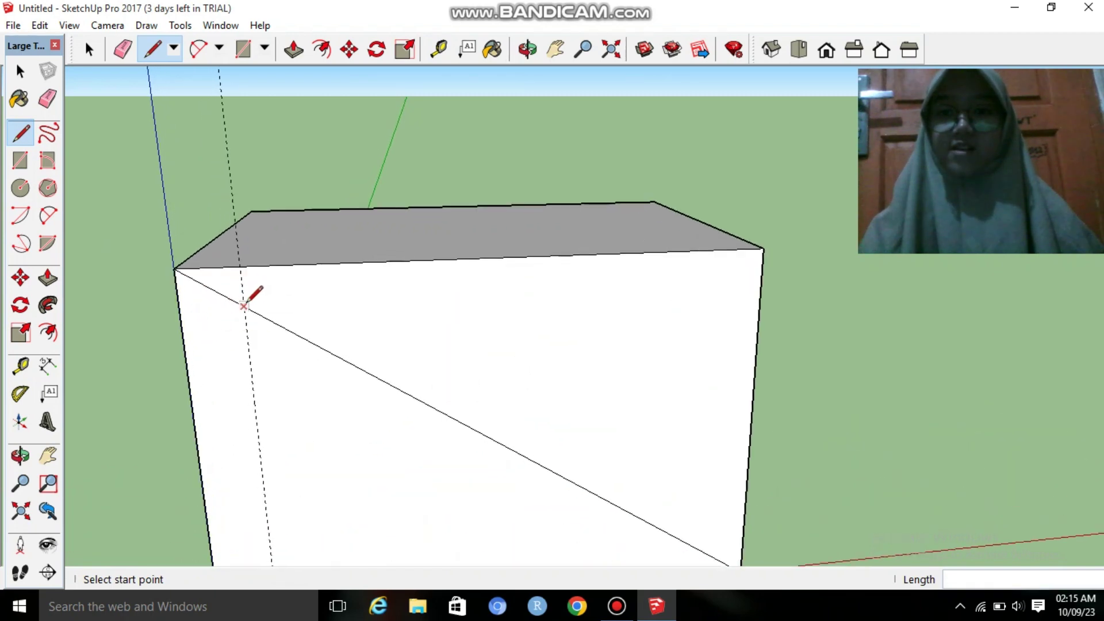
left_click(243, 306)
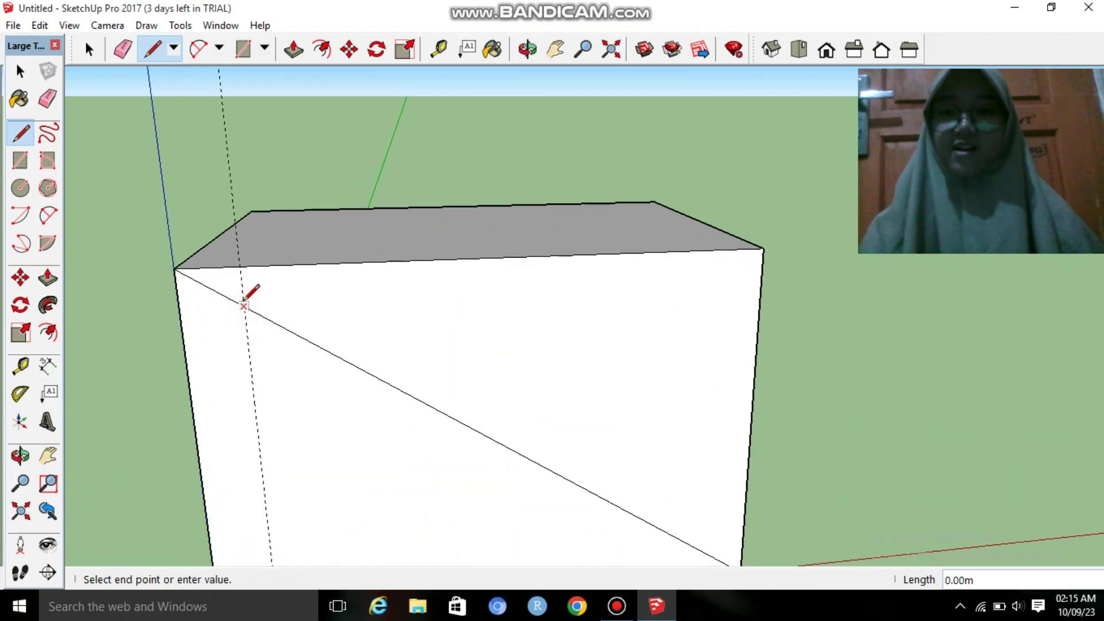
left_click(239, 266)
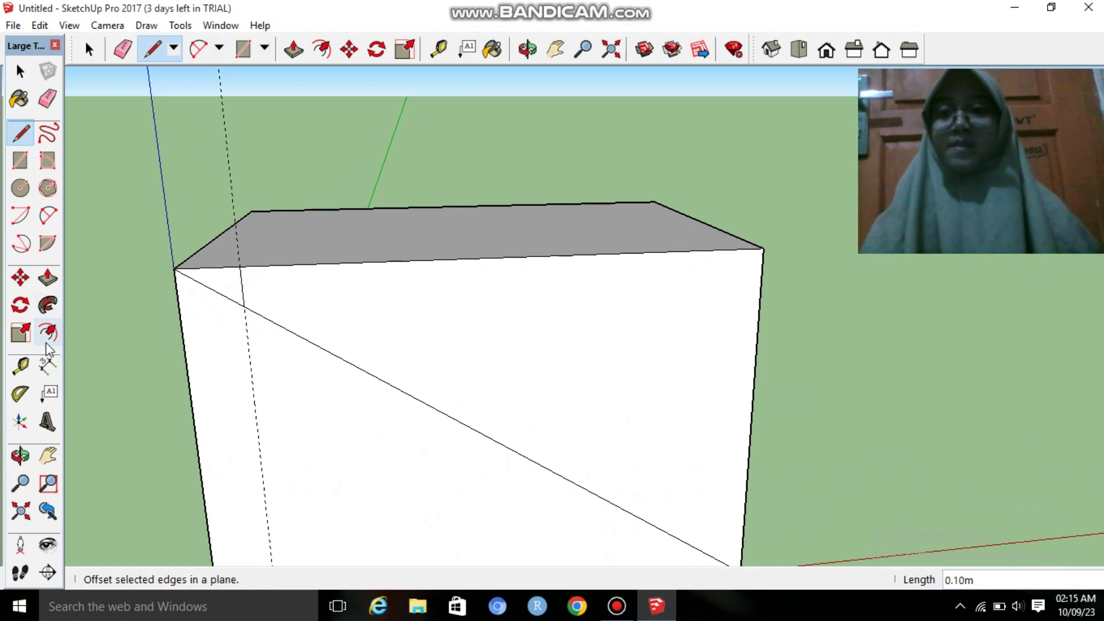
- Copy the step triangle one step down the diagonal and repeat it x9
left_click(22, 278)
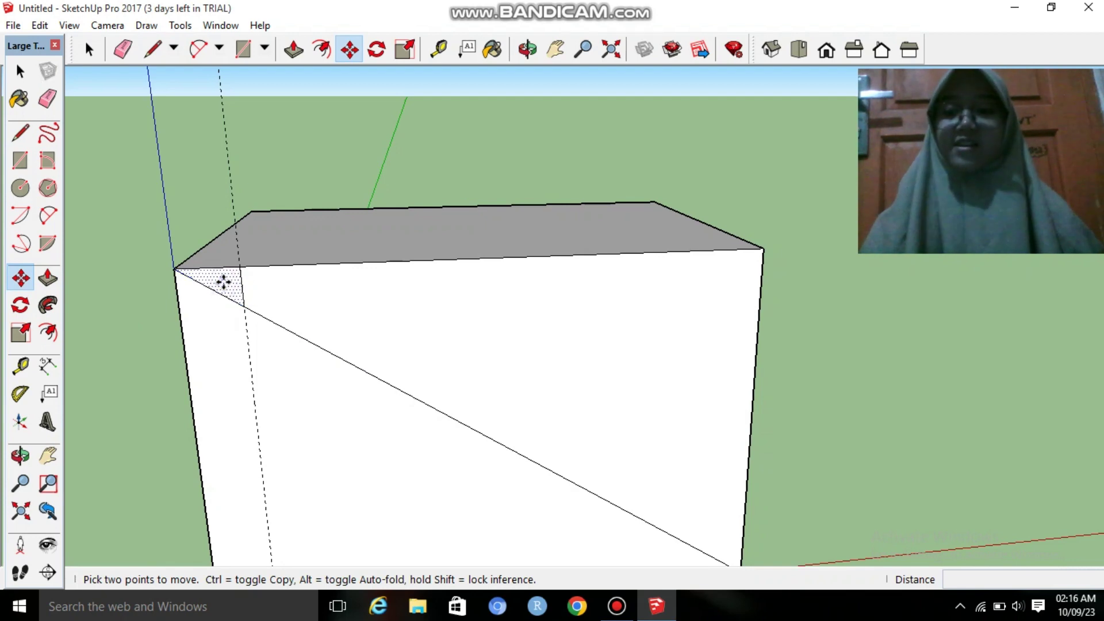
key("ctrl")
left_click(223, 282)
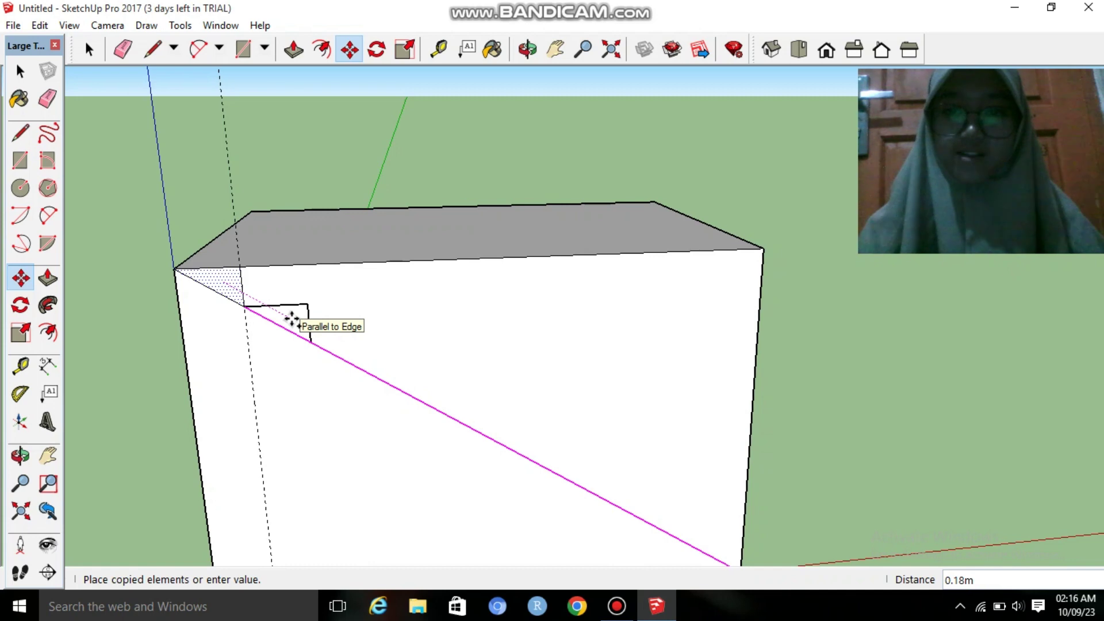
left_click(292, 318)
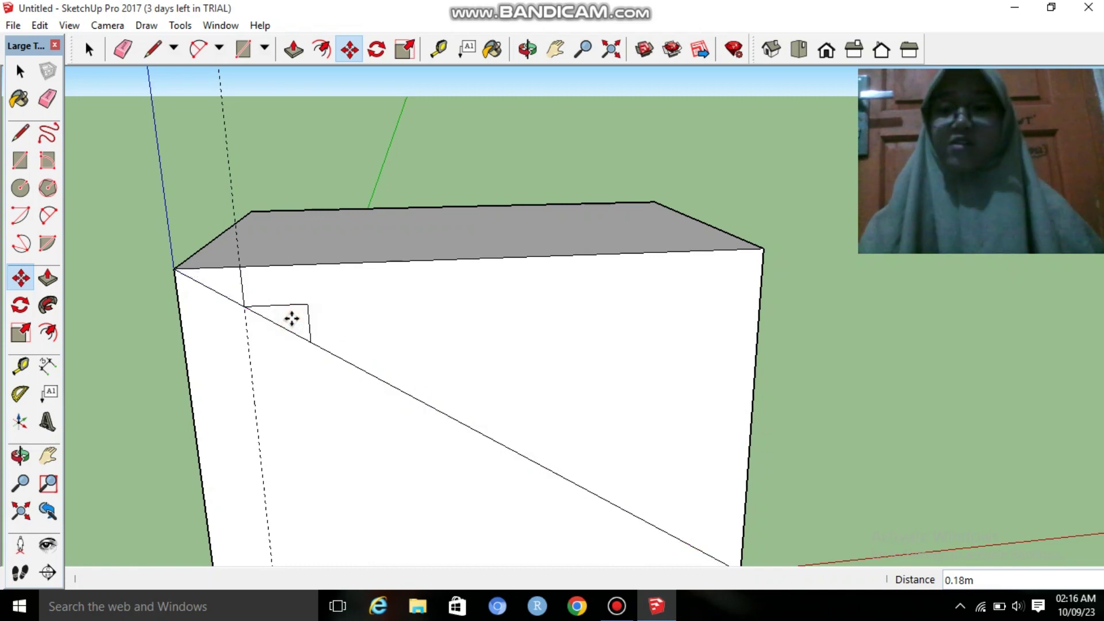
type("x")
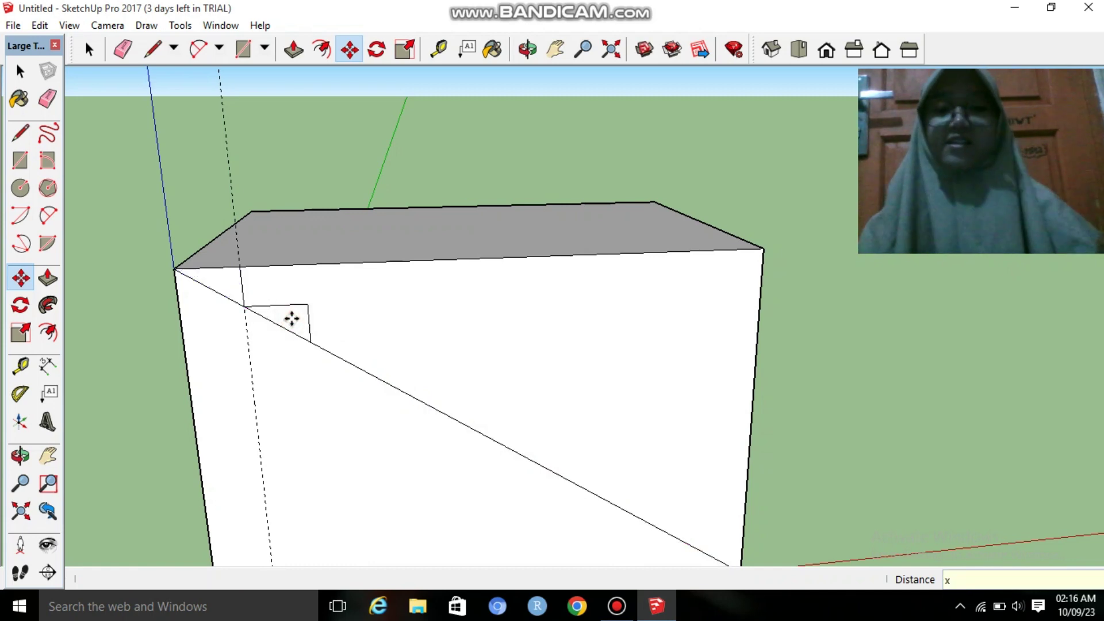
type("9")
key("Return")
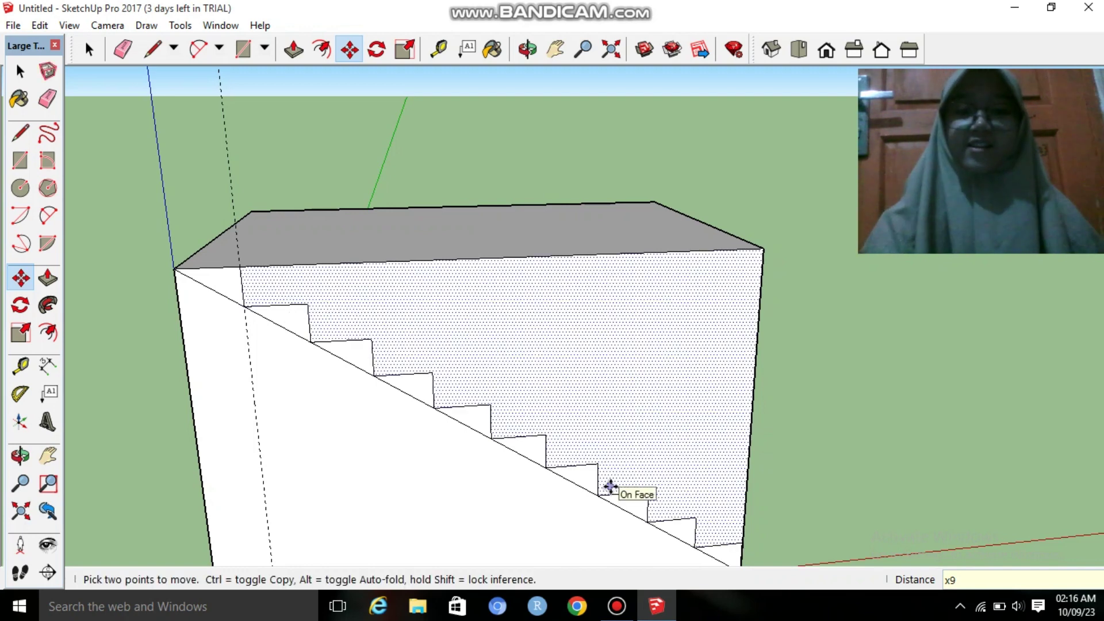
key("h")
left_click_drag(609, 485, 552, 420)
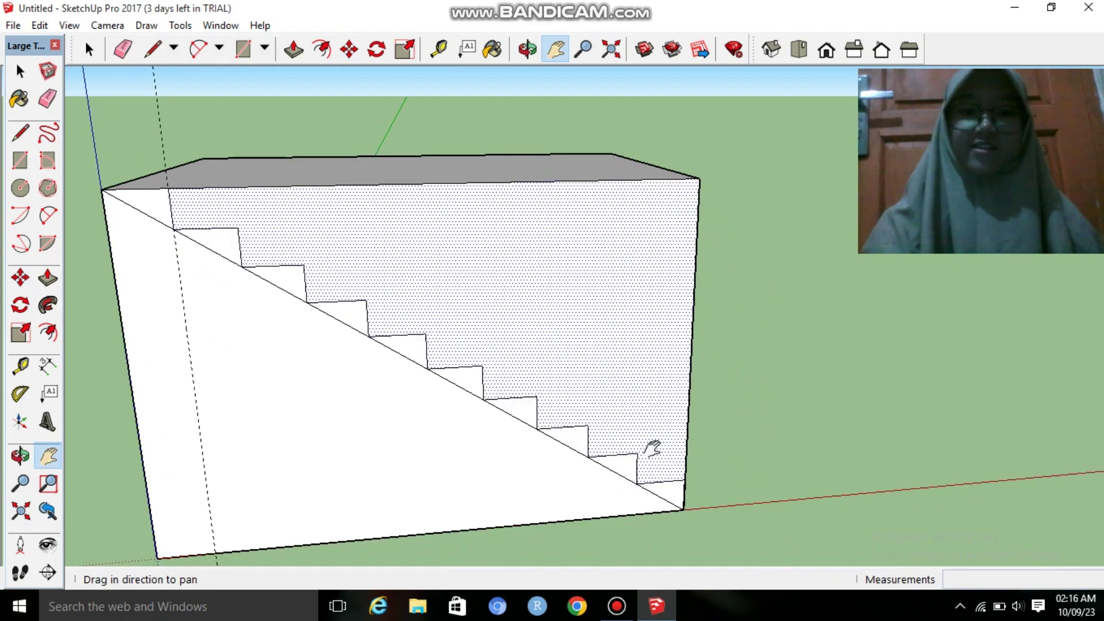
scroll(653, 451, "up", 2)
scroll(661, 471, "up", 1)
key("o")
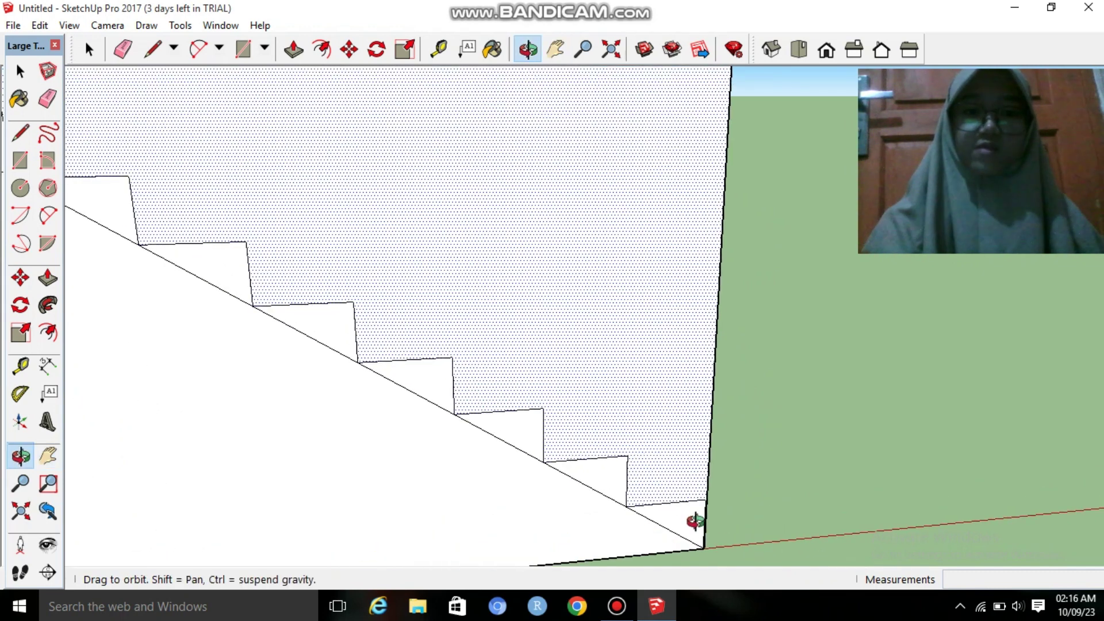
left_click_drag(694, 520, 644, 470)
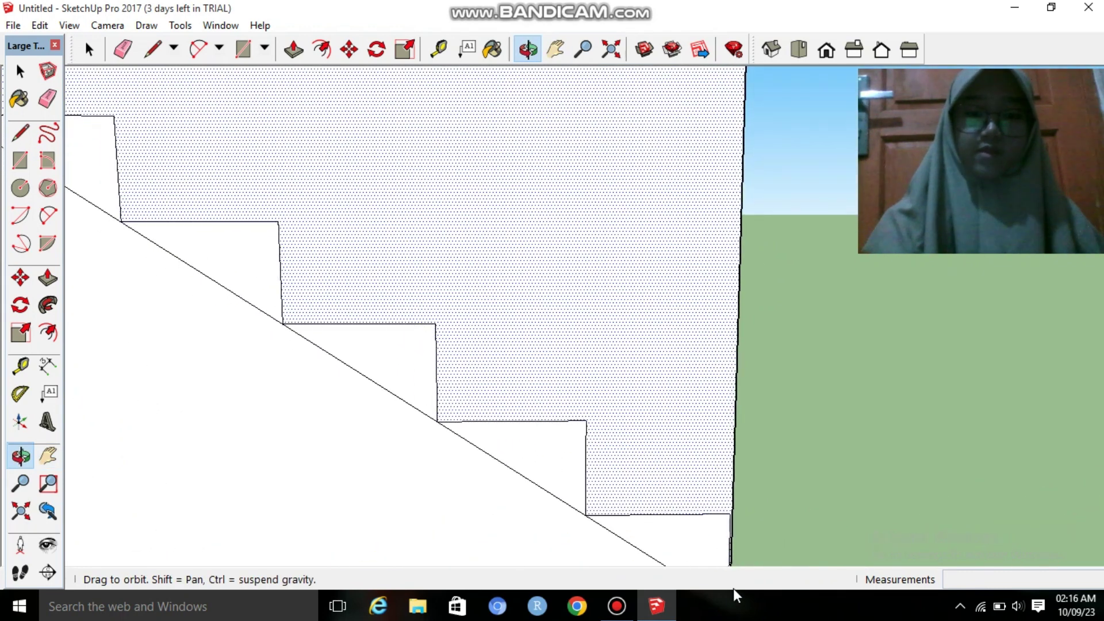
key("h")
mouse_move(697, 547)
left_mouse_down()
mouse_move(678, 434)
mouse_move(687, 440)
left_mouse_up()
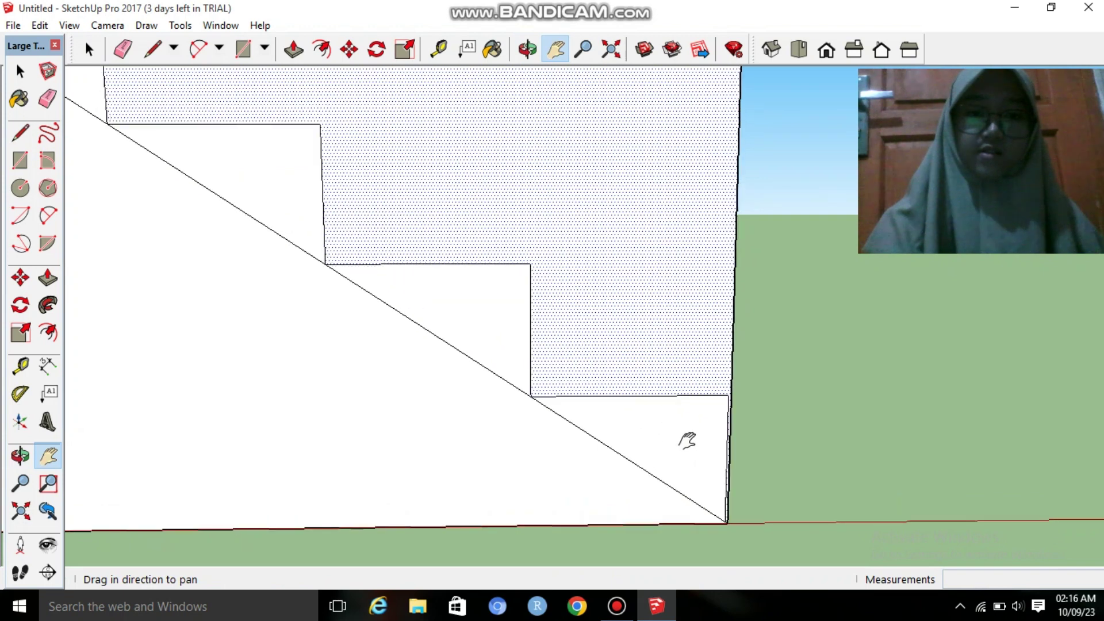
scroll(687, 440, "up", 1)
scroll(732, 471, "up", 1)
scroll(732, 475, "up", 1)
mouse_move(746, 503)
left_mouse_down()
mouse_move(684, 418)
mouse_move(662, 286)
left_mouse_up()
scroll(684, 418, "up", 1)
scroll(681, 420, "up", 1)
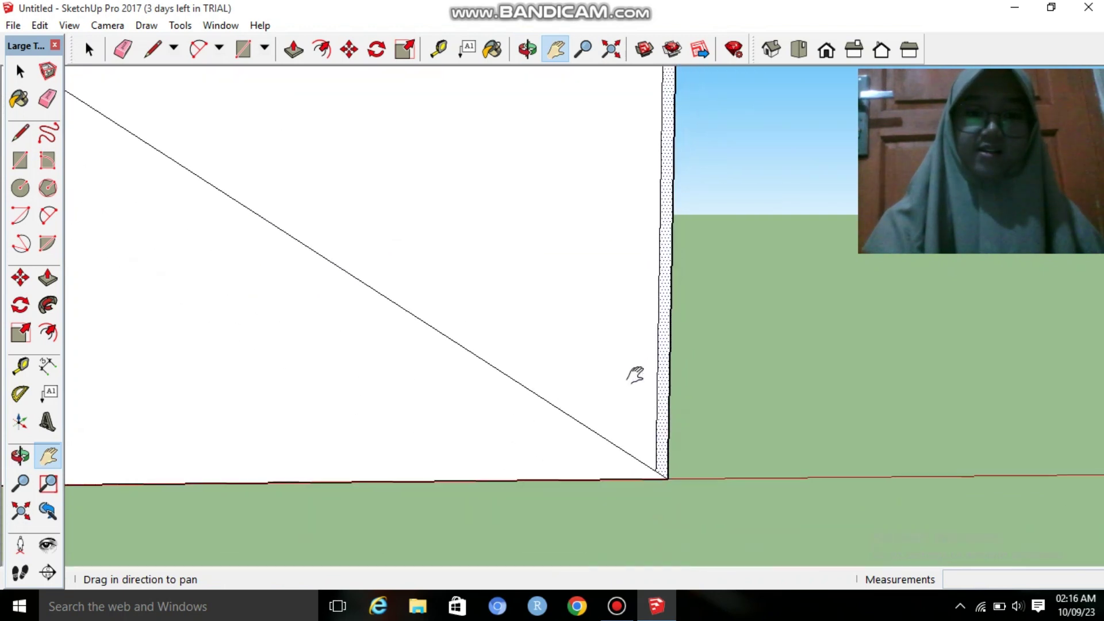
scroll(635, 375, "up", 1)
scroll(650, 364, "down", 1)
scroll(651, 398, "up", 1)
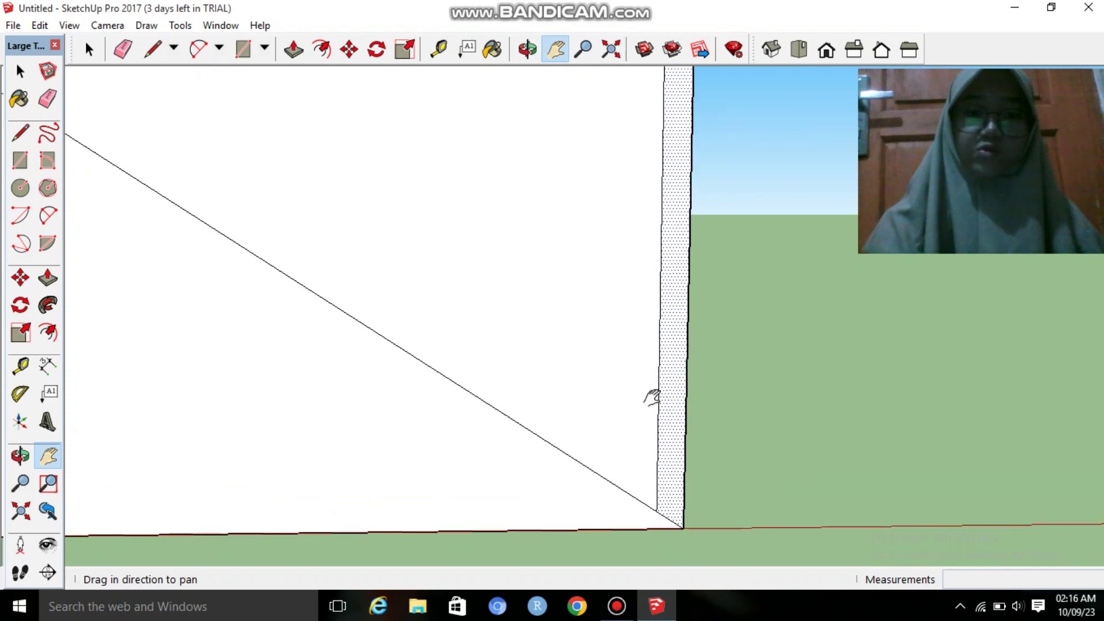
scroll(650, 374, "down", 1)
scroll(648, 372, "up", 1)
scroll(656, 384, "up", 1)
scroll(655, 403, "down", 1)
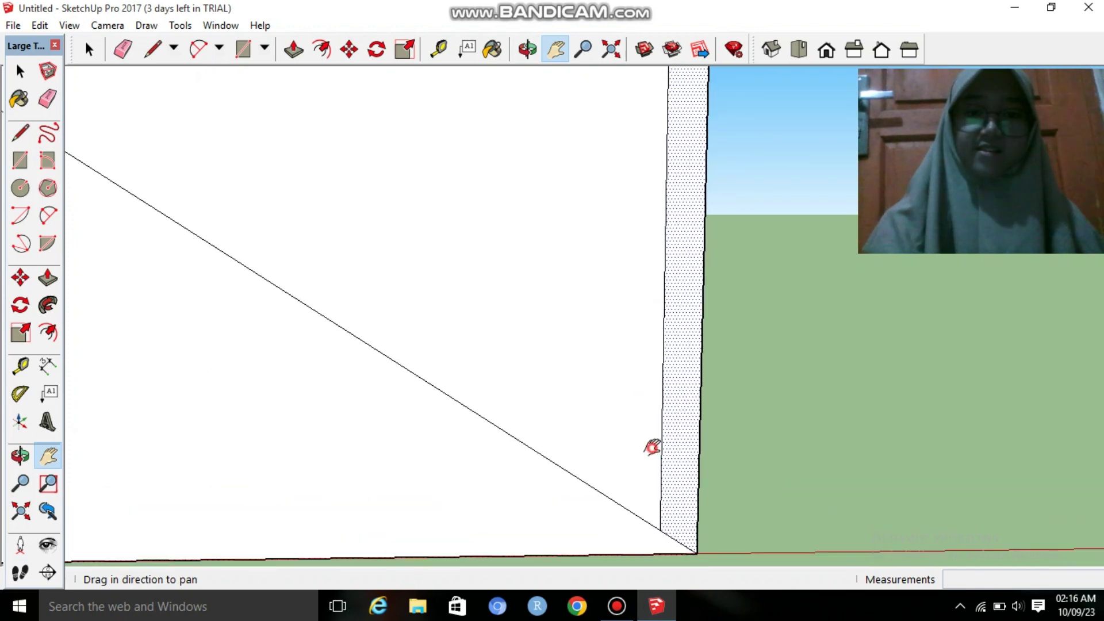
left_click_drag(652, 447, 632, 406)
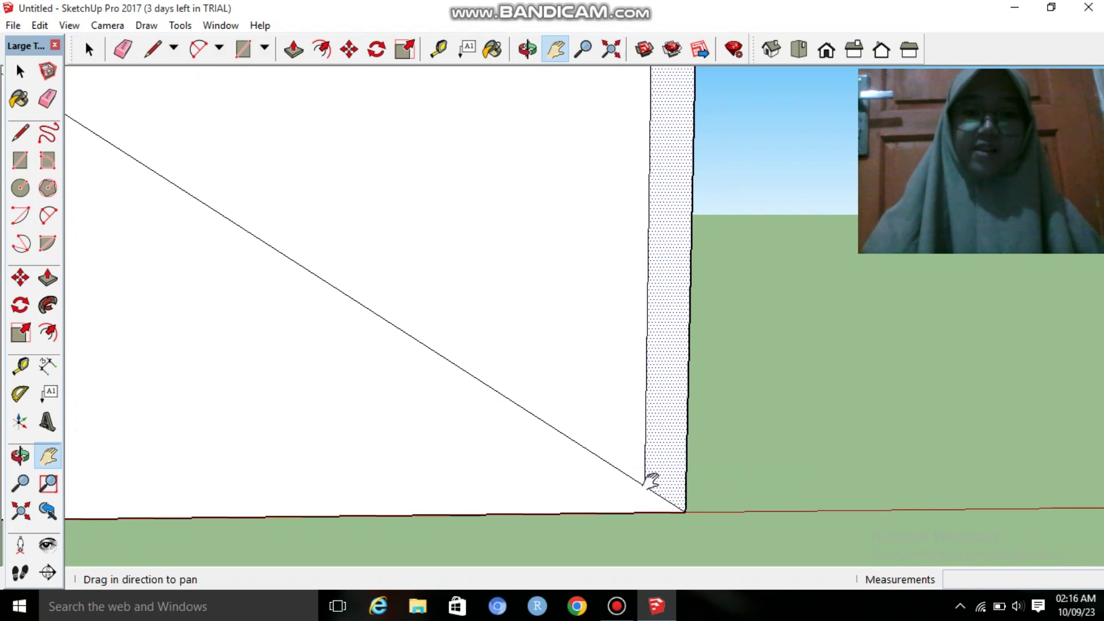
- Draw a short vertical edge from the stair diagonal down to the bottom edge
left_click(11, 136)
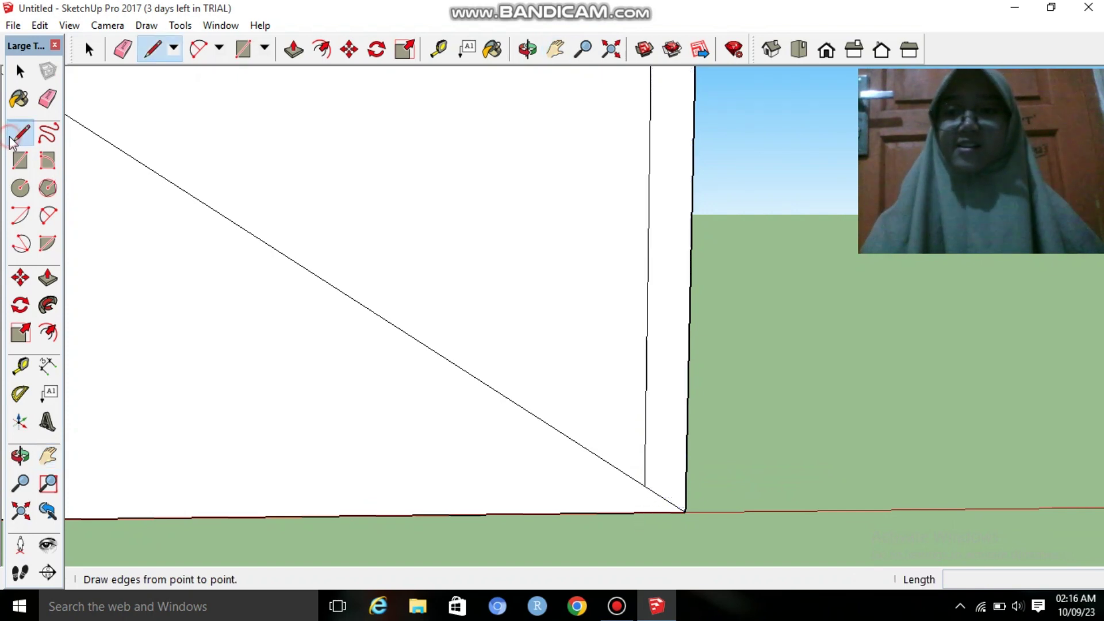
left_click(645, 486)
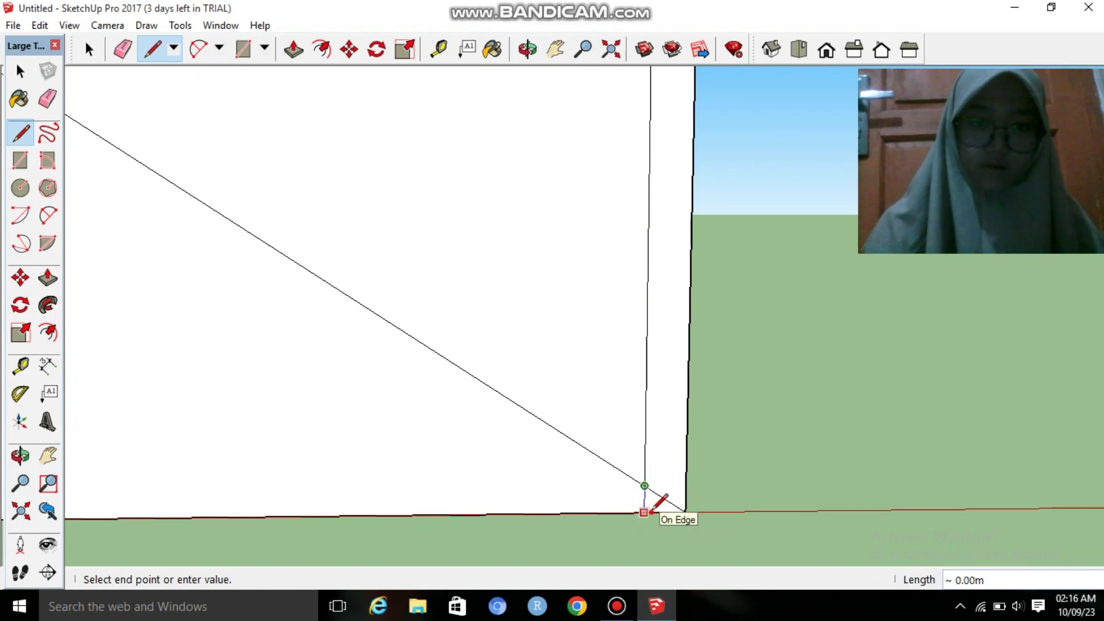
left_click(651, 510)
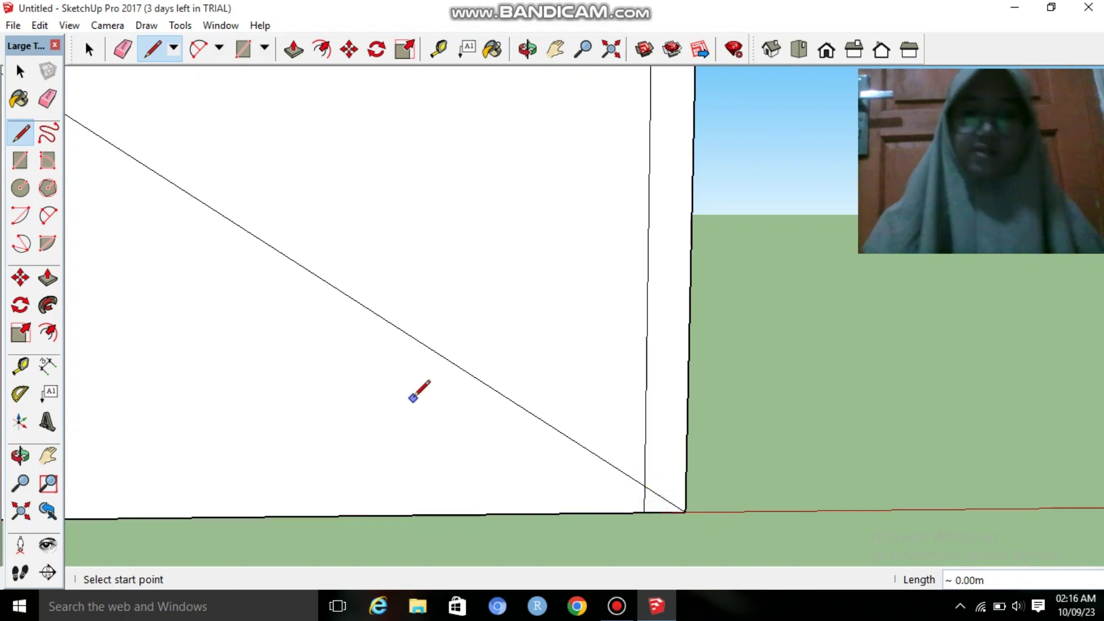
scroll(420, 384, "down", 1)
scroll(419, 384, "down", 1)
scroll(420, 383, "down", 1)
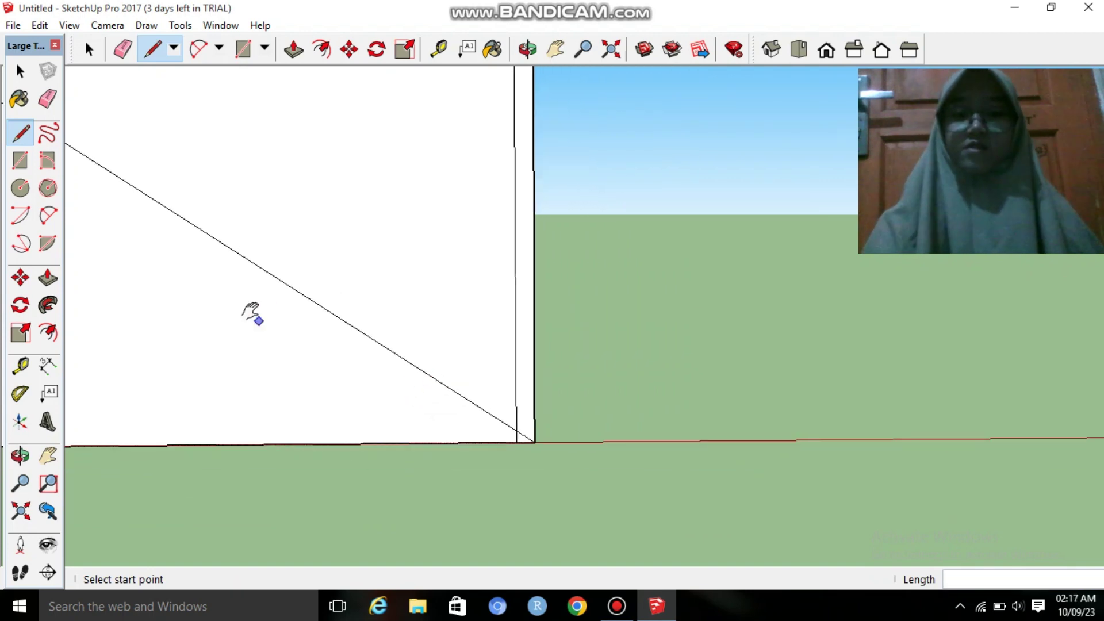
- Pan and zoom out to show the whole stepped block face
key("h")
mouse_move(249, 313)
left_mouse_down()
mouse_move(473, 362)
mouse_move(312, 263)
mouse_move(613, 406)
left_mouse_up()
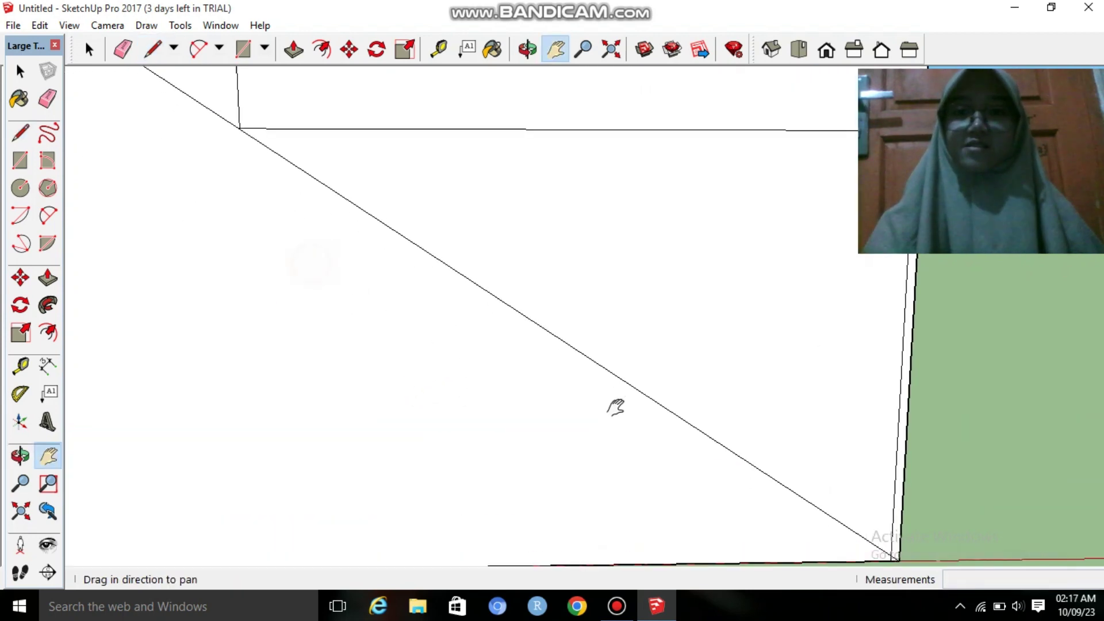
scroll(612, 406, "down", 1)
scroll(612, 406, "down", 1)
scroll(612, 406, "down", 1)
scroll(613, 407, "down", 2)
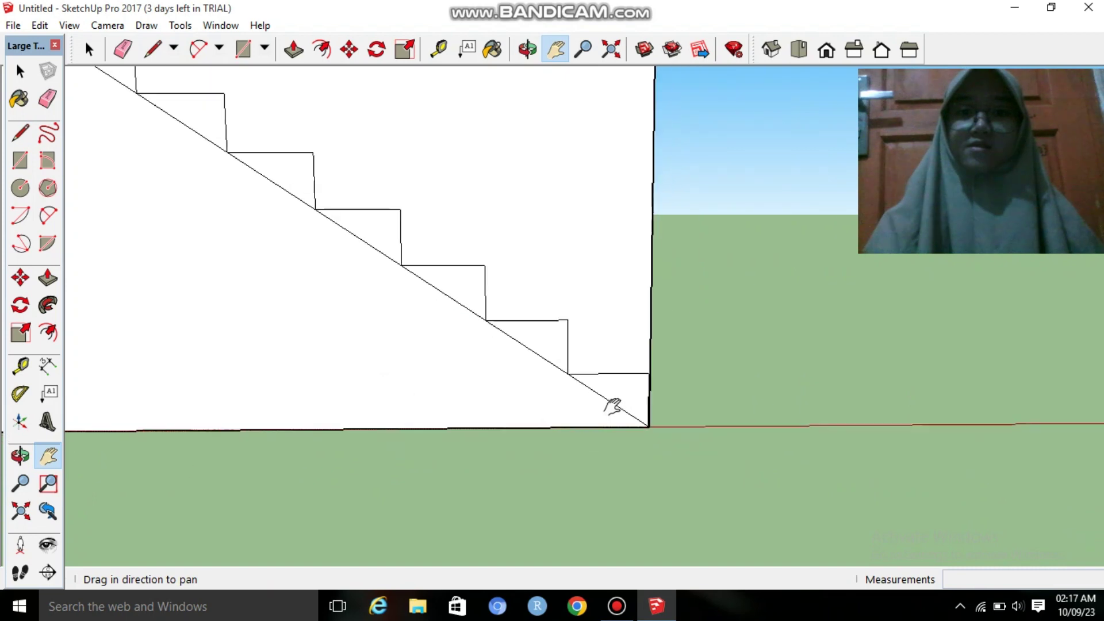
left_click_drag(443, 308, 521, 314)
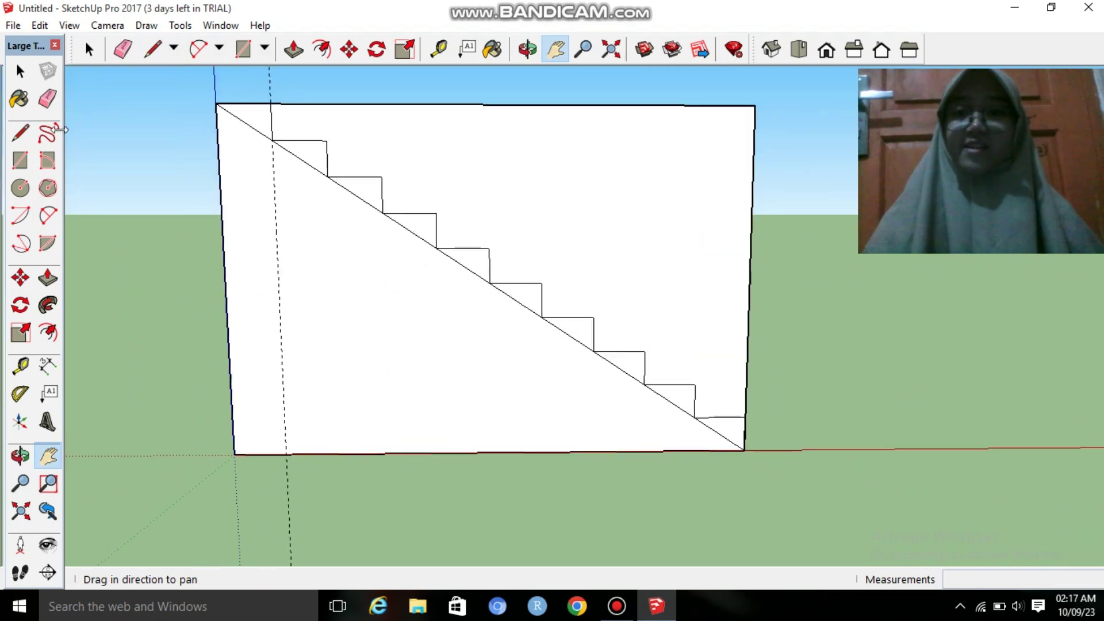
- Place a 0.10 offset guide from the stair diagonal's midpoint, then undo it
left_click(20, 366)
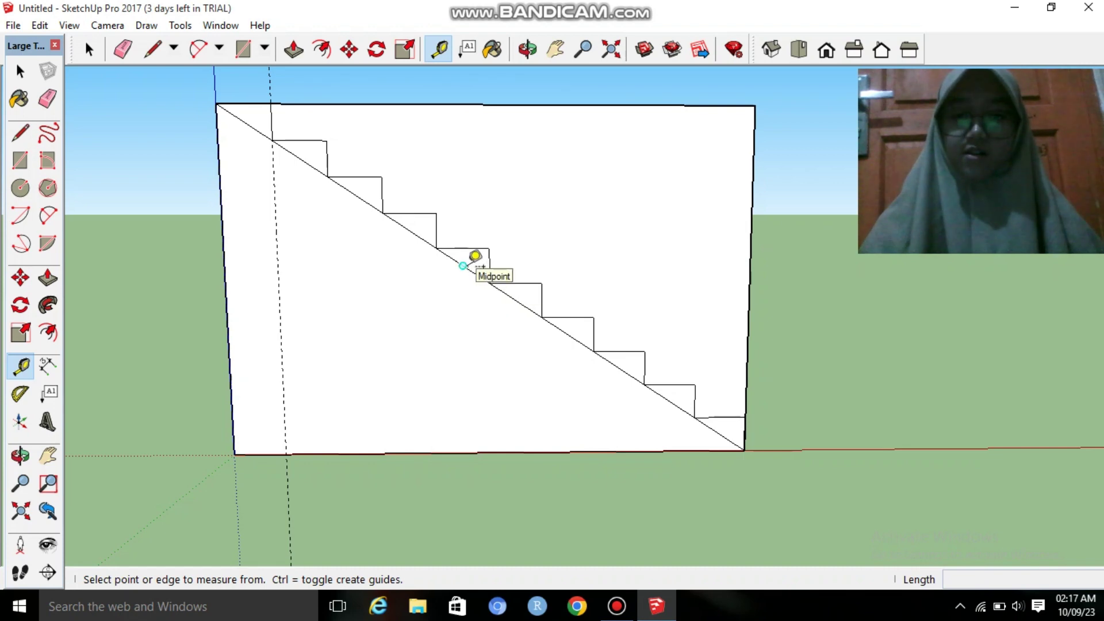
left_click(464, 265)
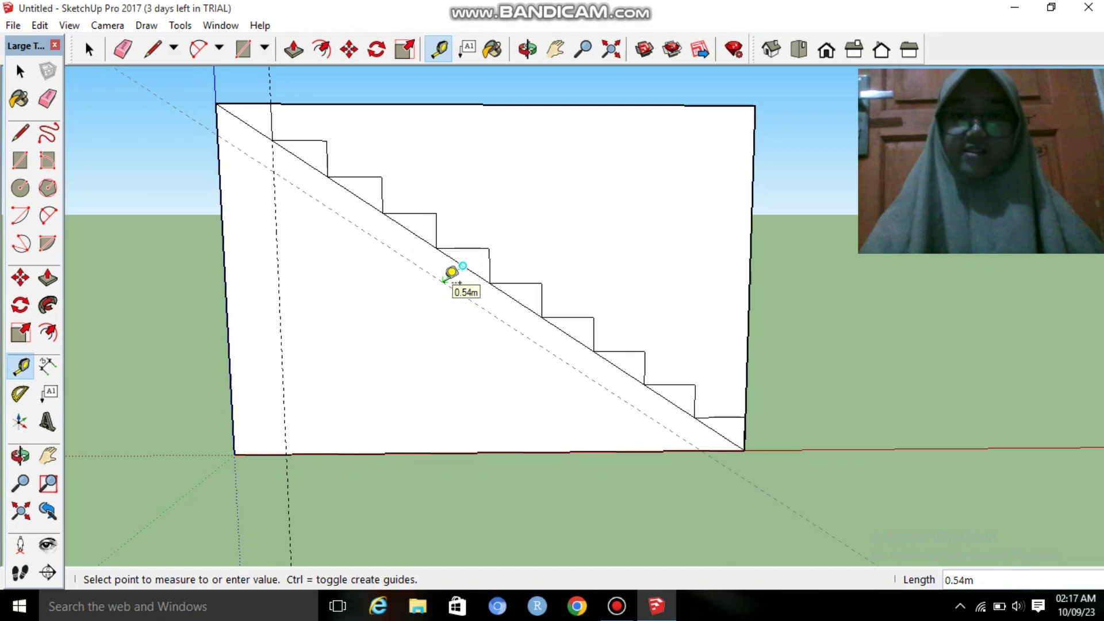
type("0")
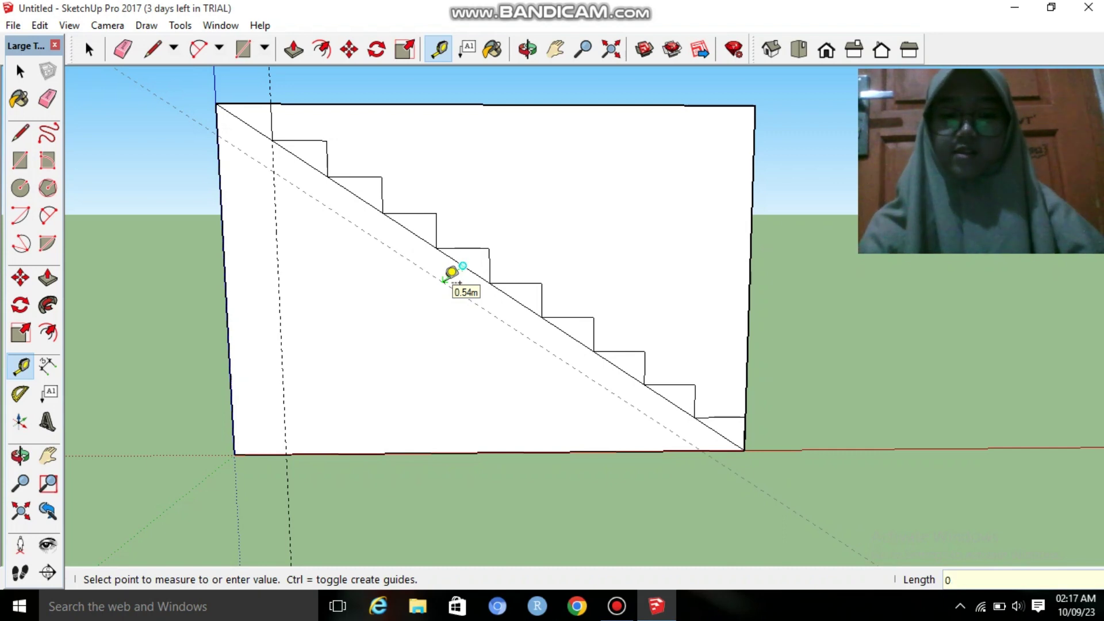
type(".10")
key("Return")
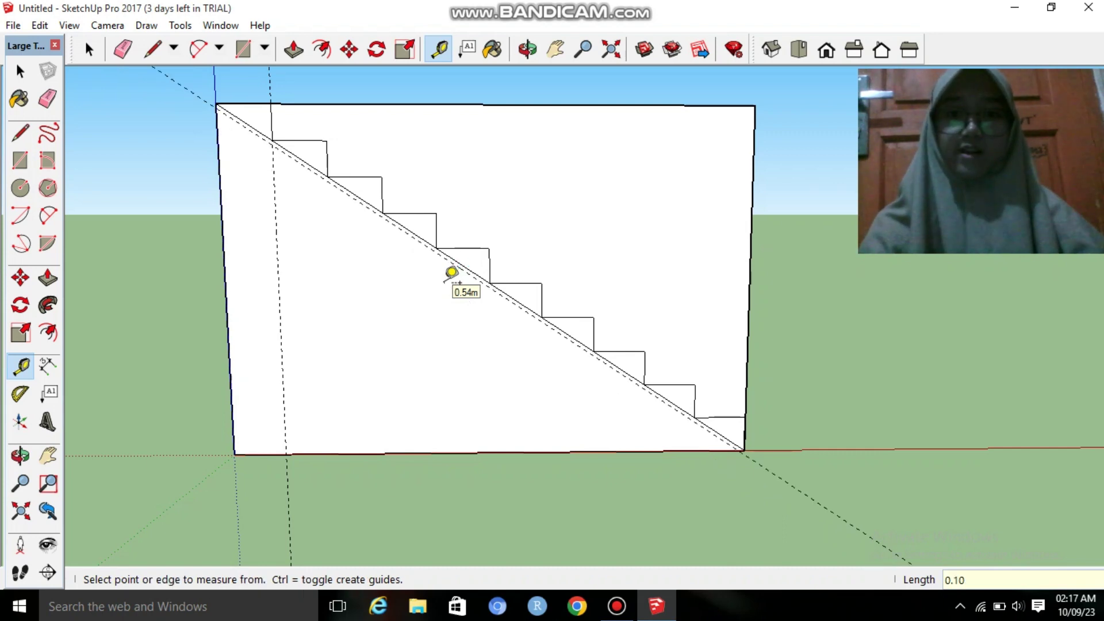
scroll(451, 272, "up", 1)
key("ctrl+z")
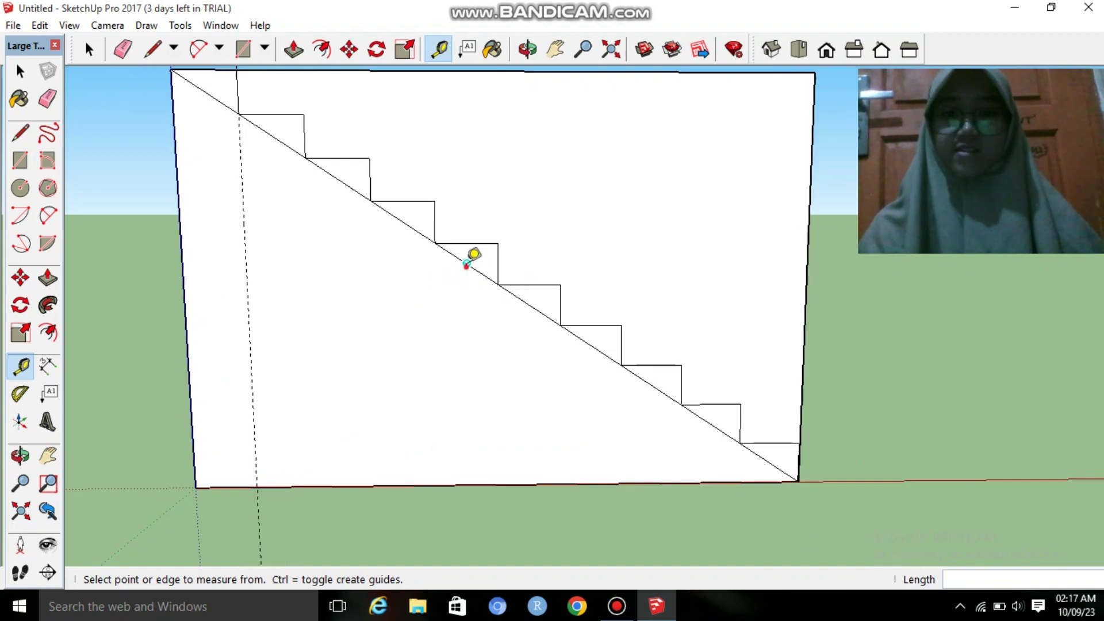
- Re-create the guide 0.10 below and parallel to the stair diagonal
left_click(467, 264)
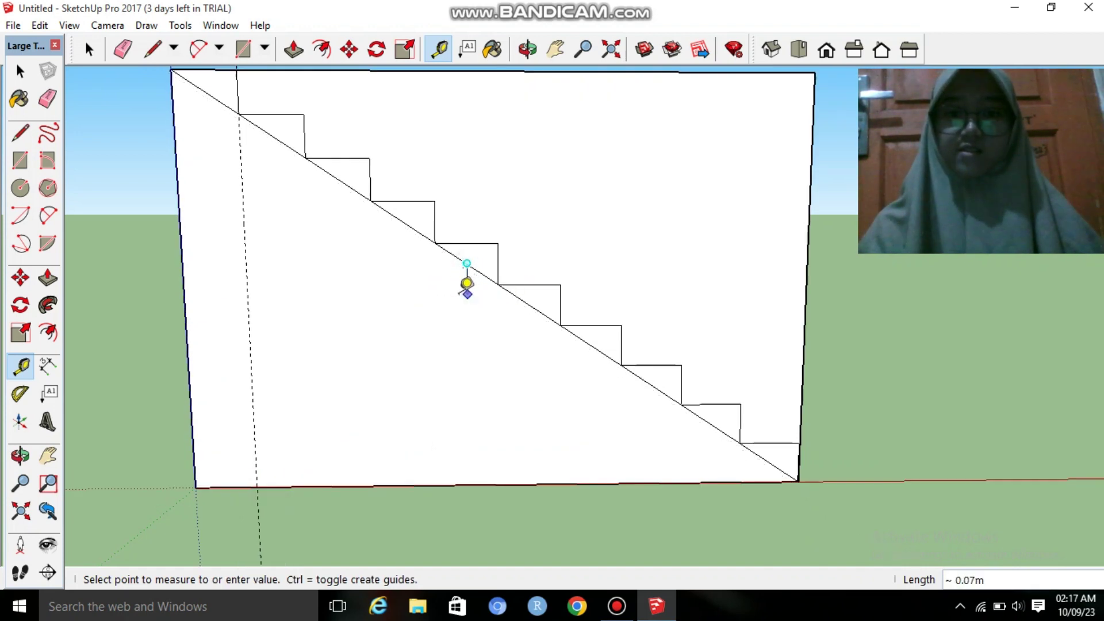
left_click(442, 286)
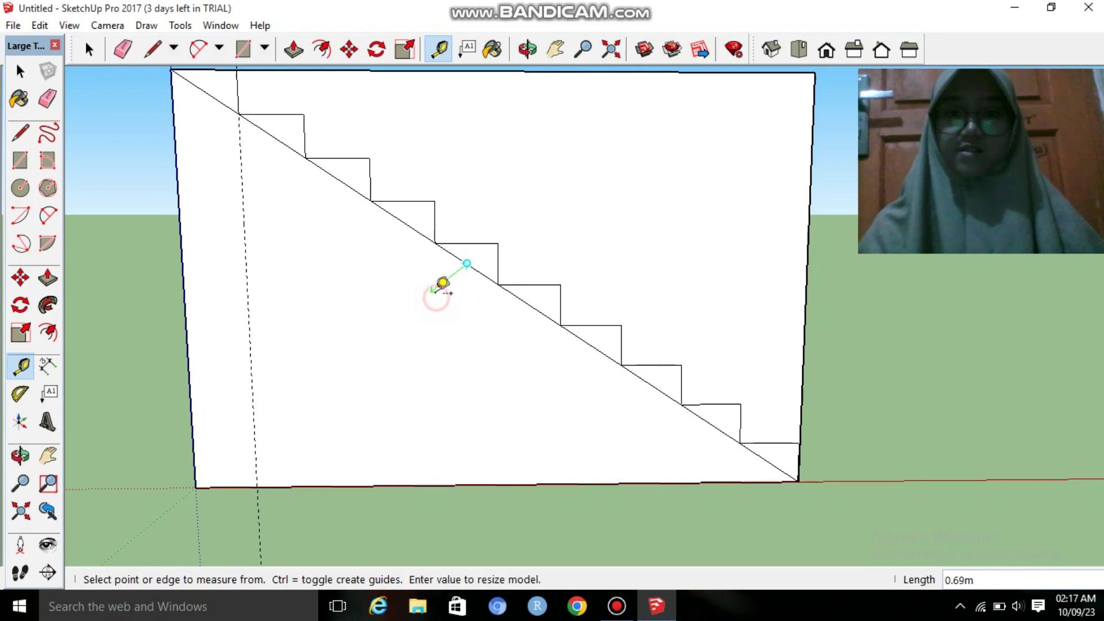
left_click(467, 263)
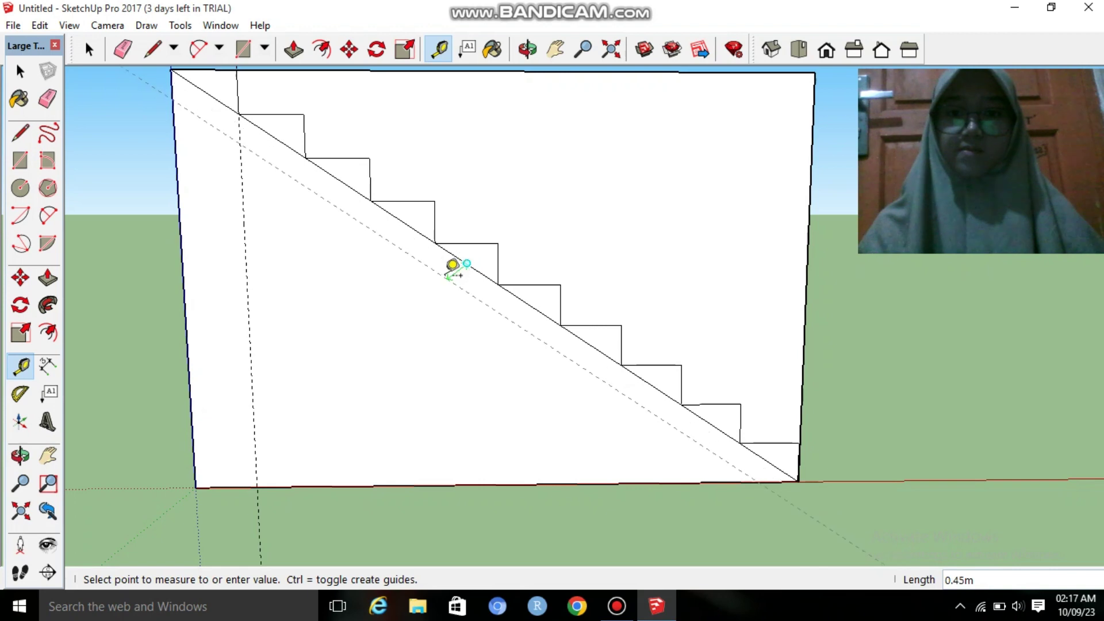
type("0.")
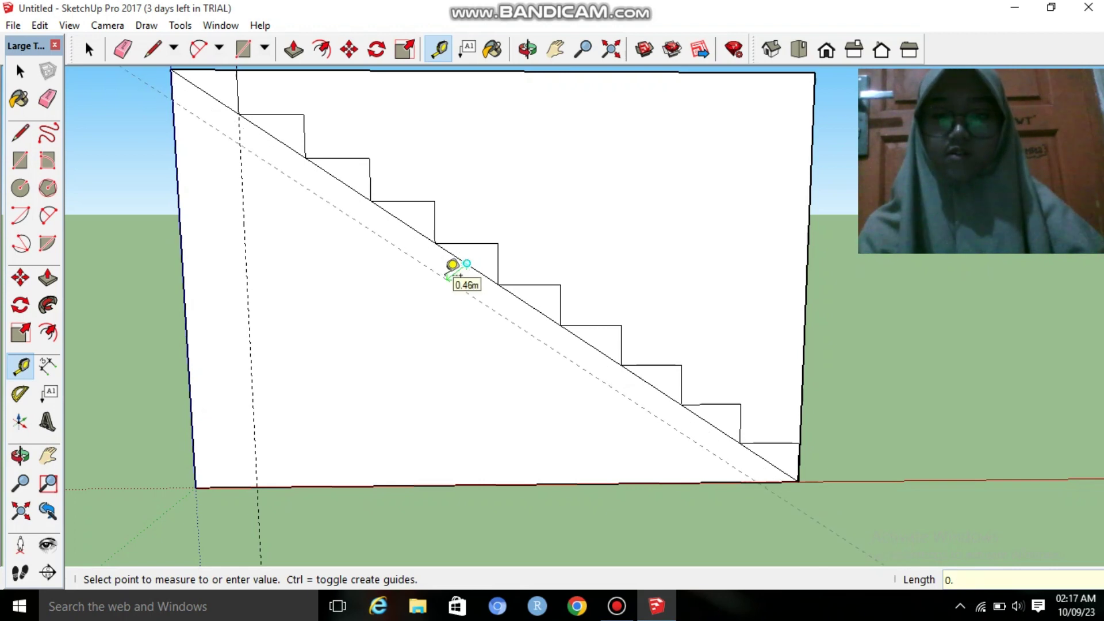
type("10")
key("Return")
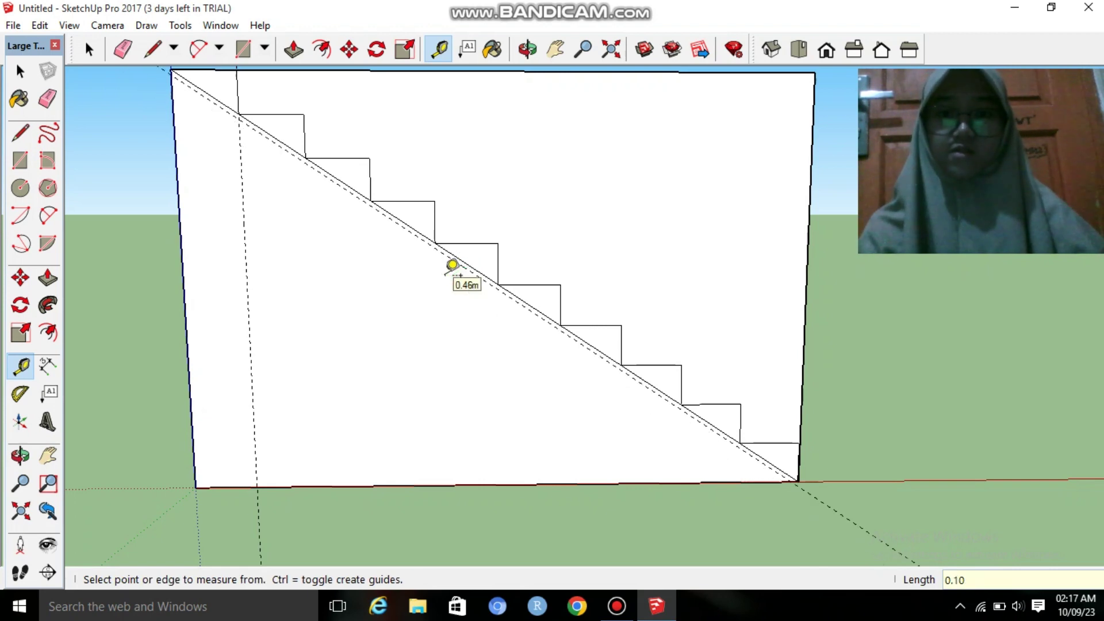
scroll(461, 288, "up", 2)
scroll(463, 290, "up", 1)
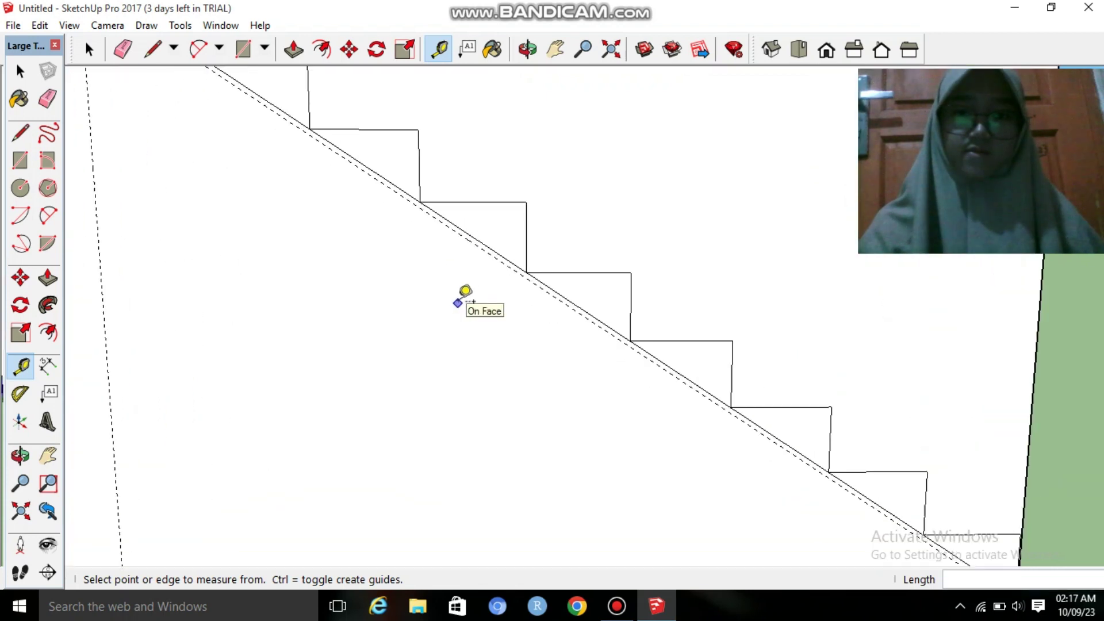
scroll(462, 293, "down", 2)
scroll(462, 294, "down", 1)
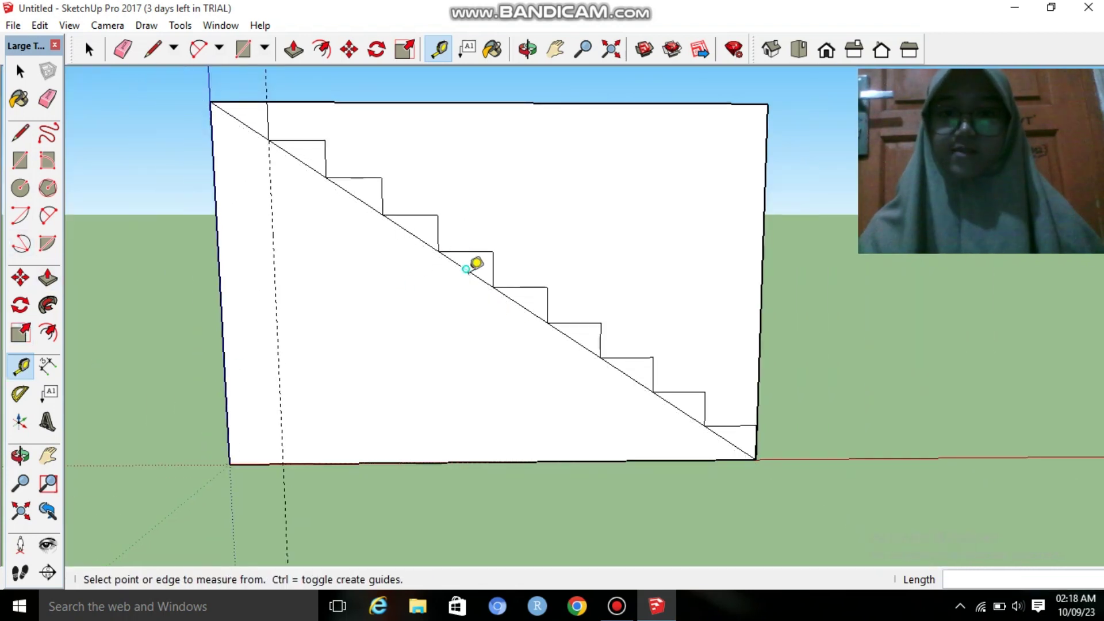
- Take trial Tape Measure readings between the stair diagonal and the wall
left_click(464, 270)
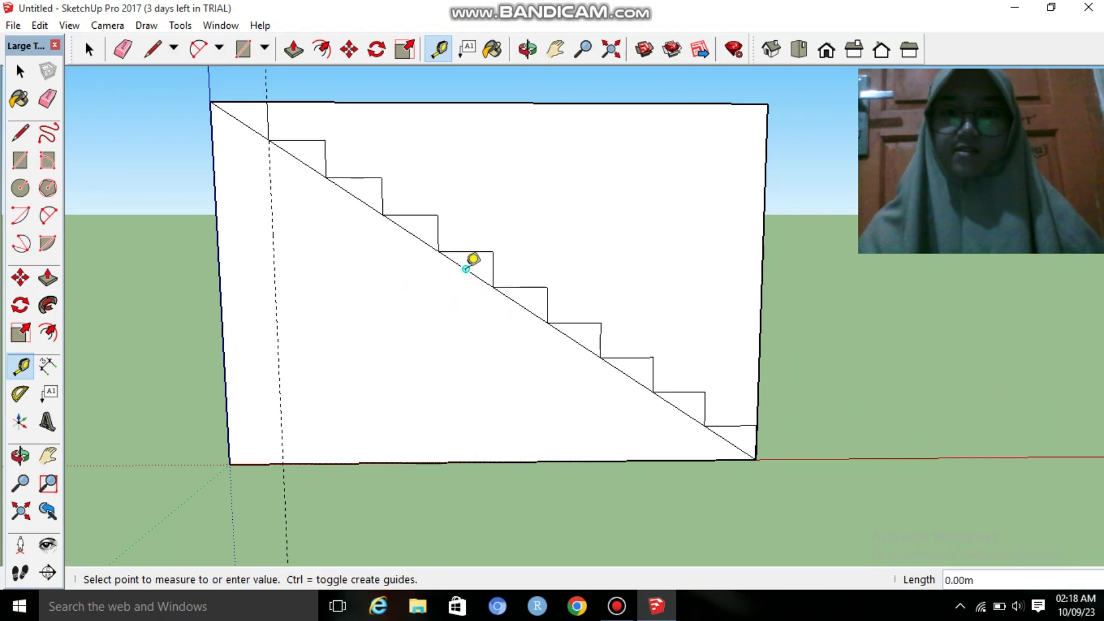
left_click(466, 268)
left_click(441, 288)
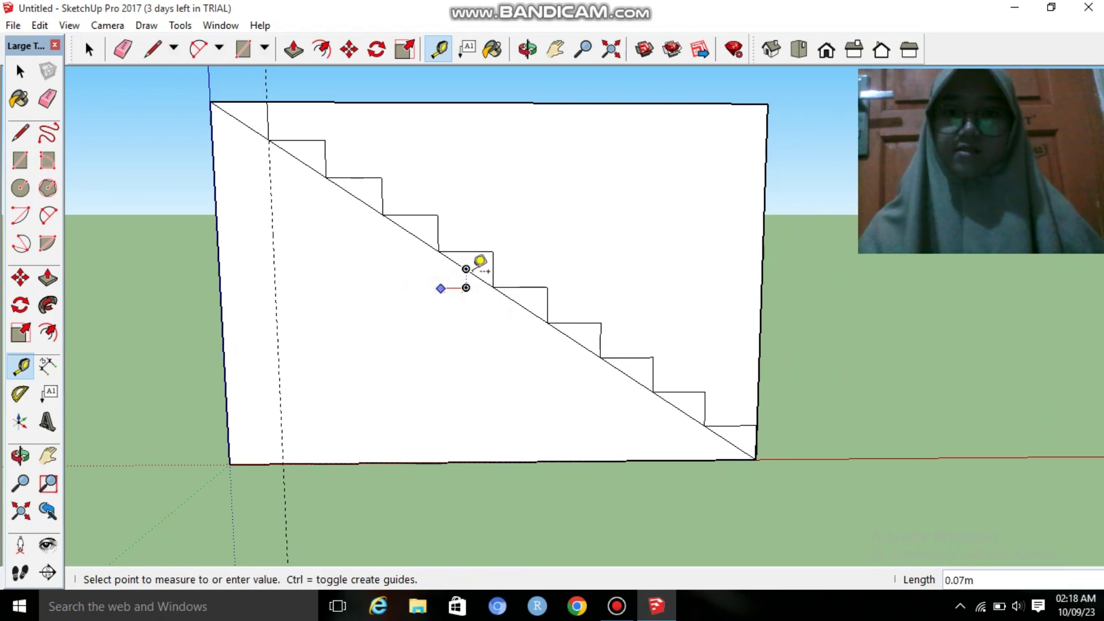
left_click(466, 269)
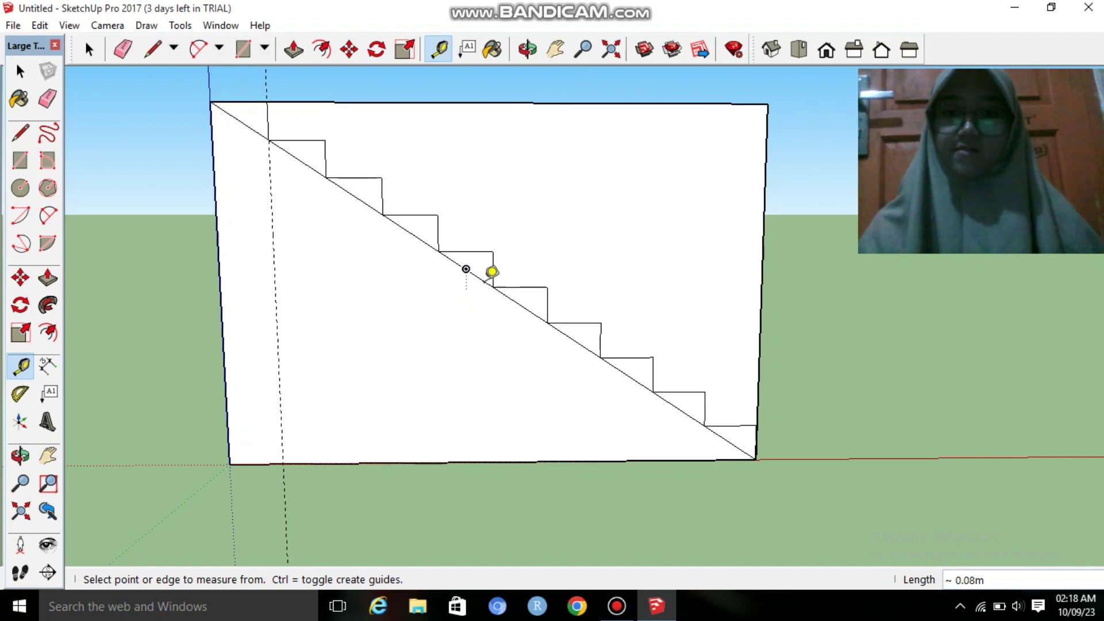
left_click(483, 272)
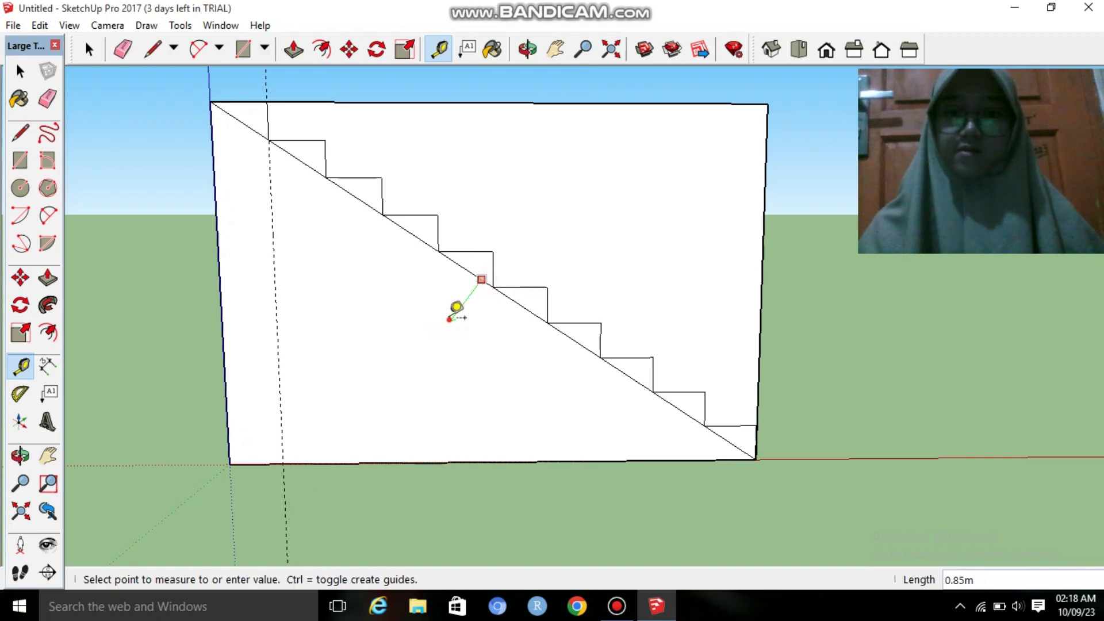
left_click(456, 313)
left_click(20, 366)
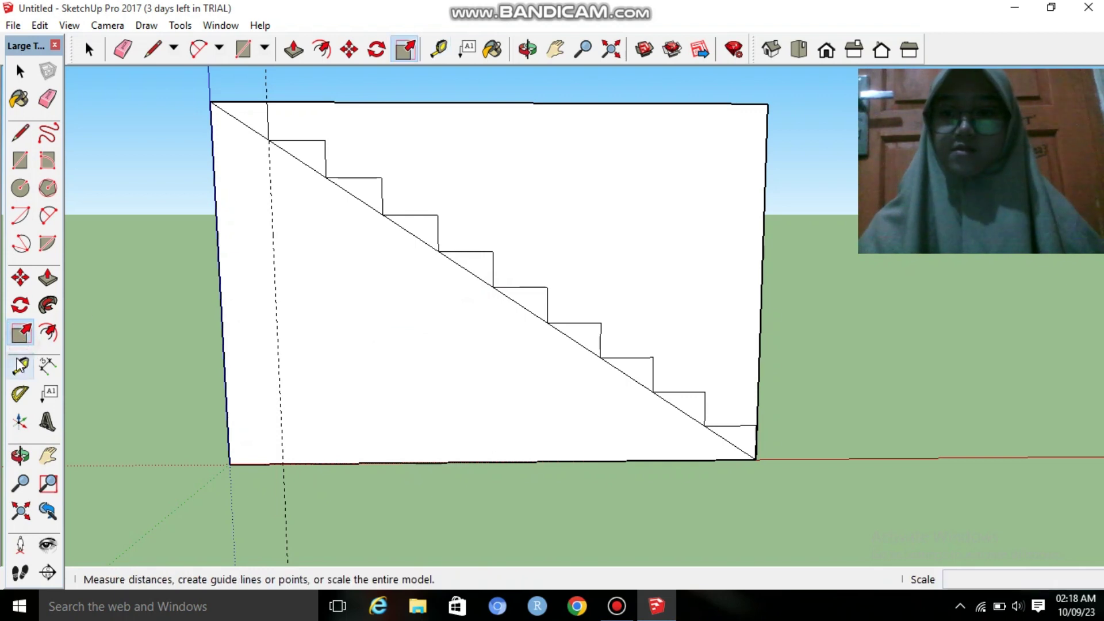
- Offset a guide 0.10 m below and parallel to the sloped stair edge
left_click(466, 269)
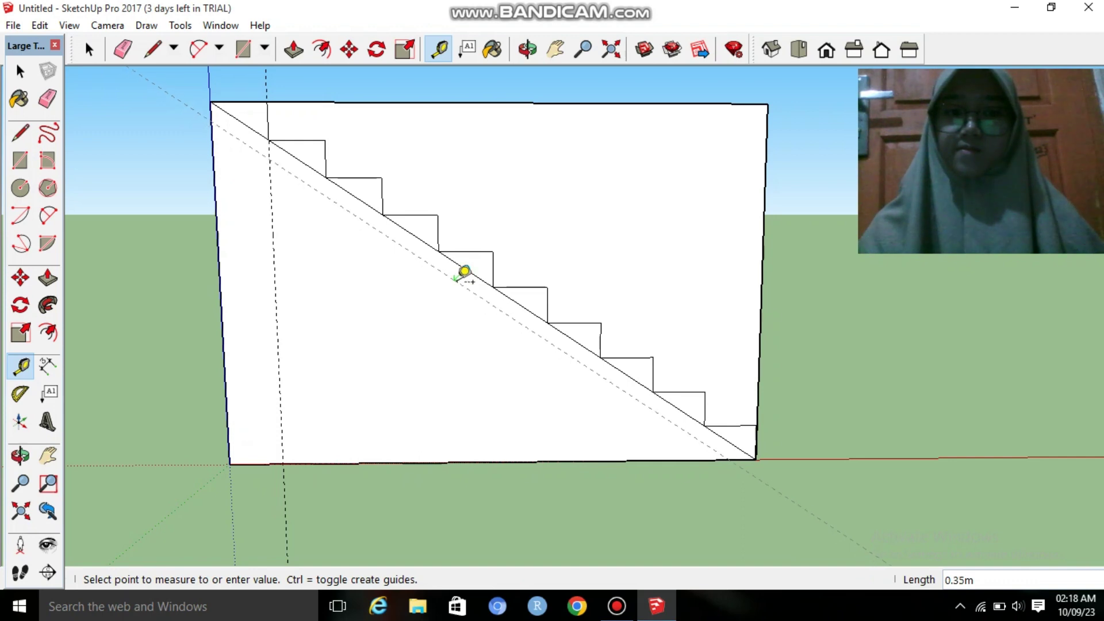
scroll(464, 271, "up", 1)
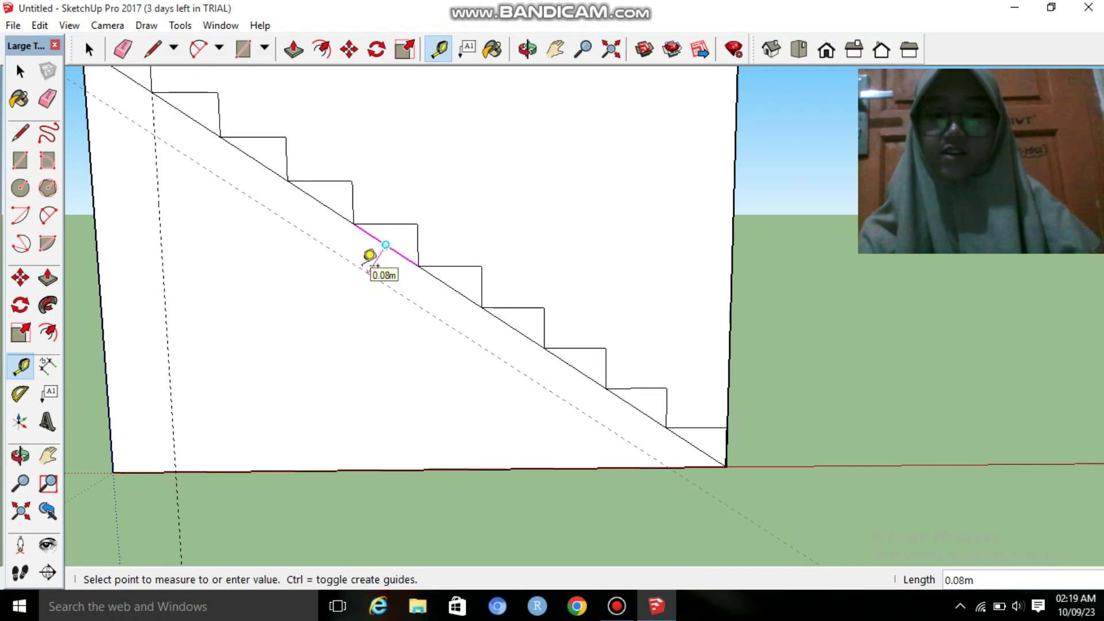
type("10")
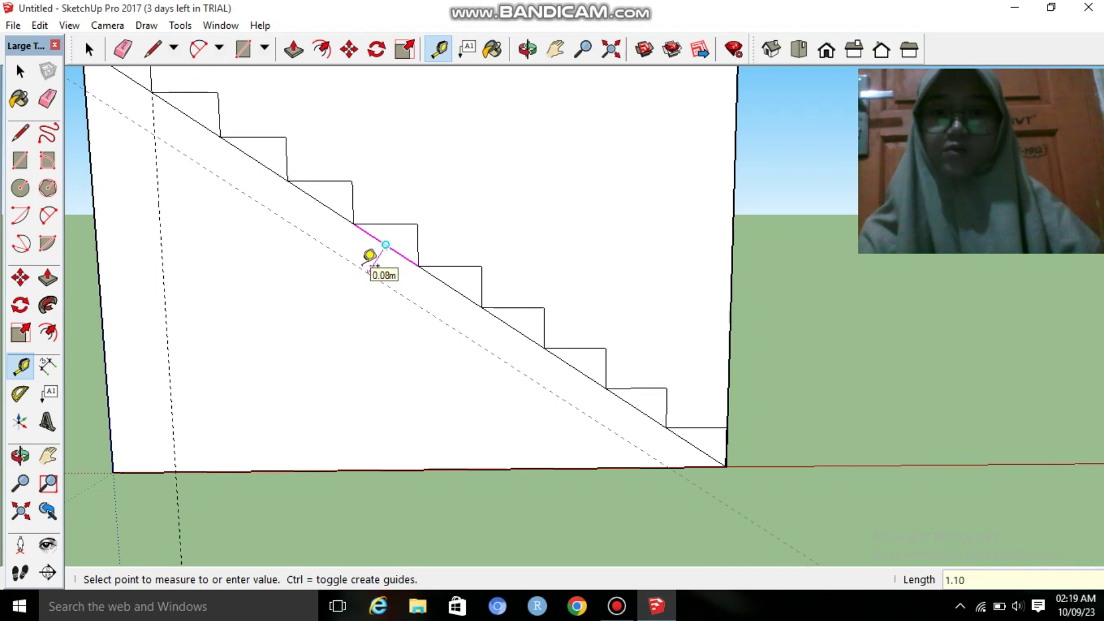
key("Return")
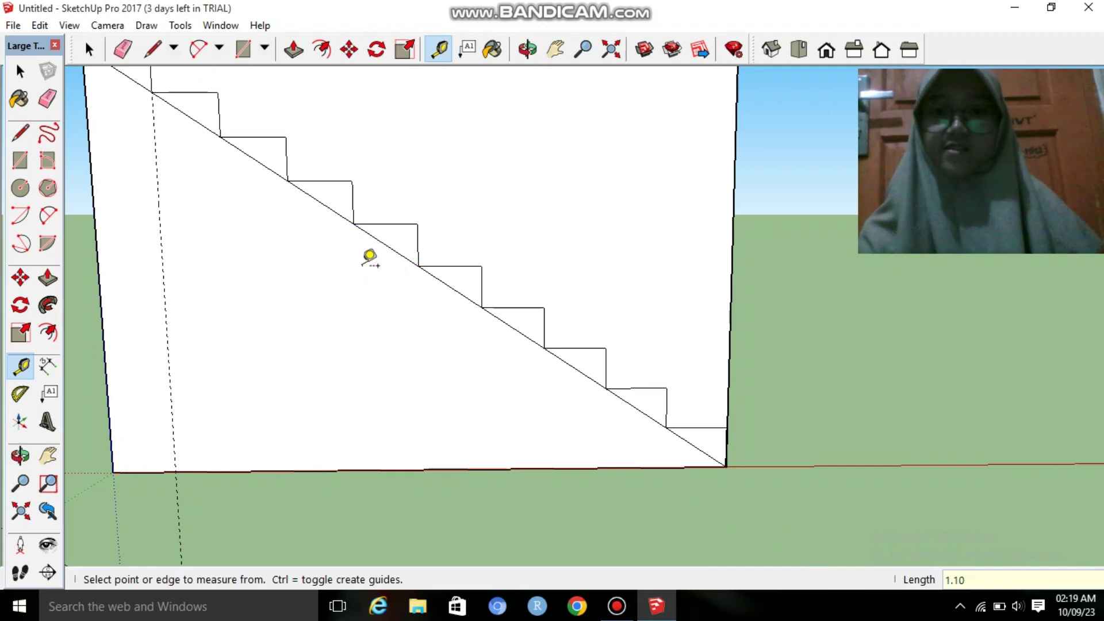
left_click(385, 244)
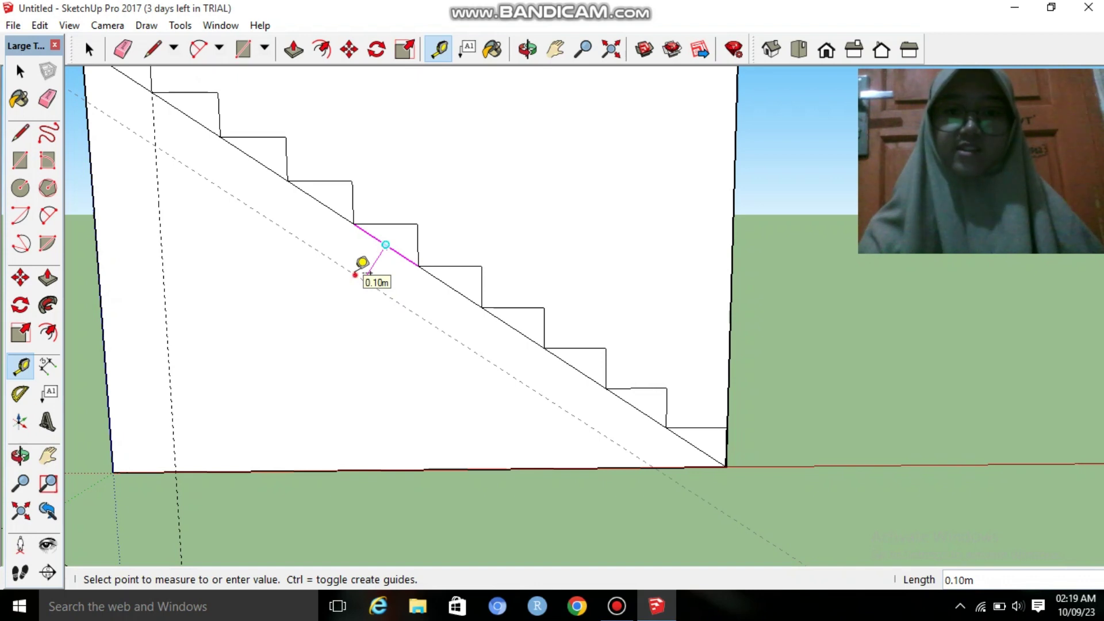
left_click(362, 263)
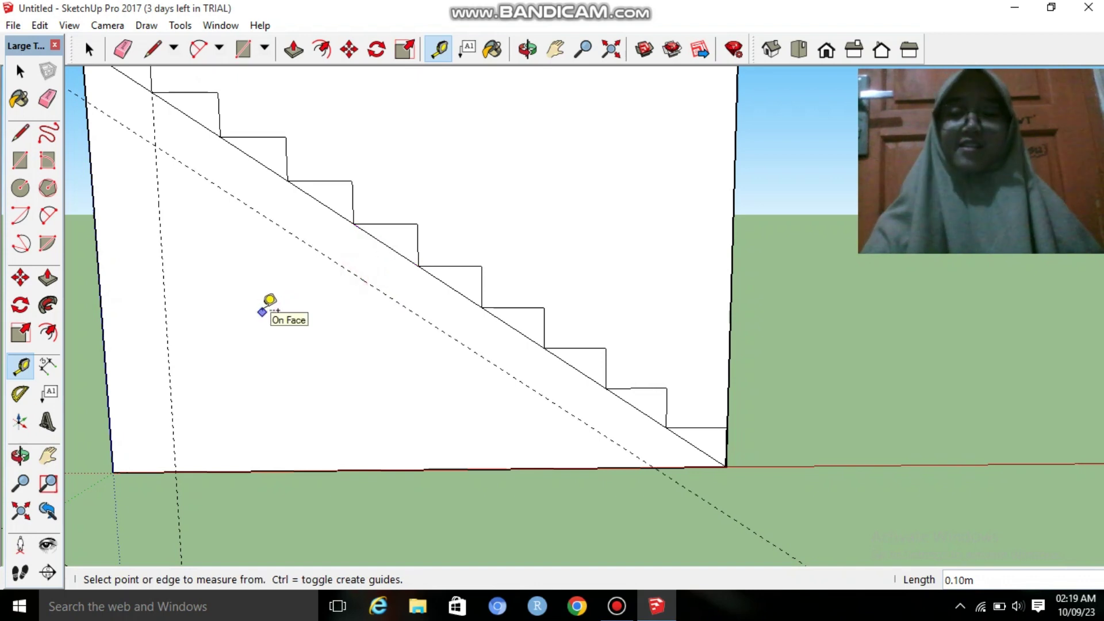
left_click(20, 133)
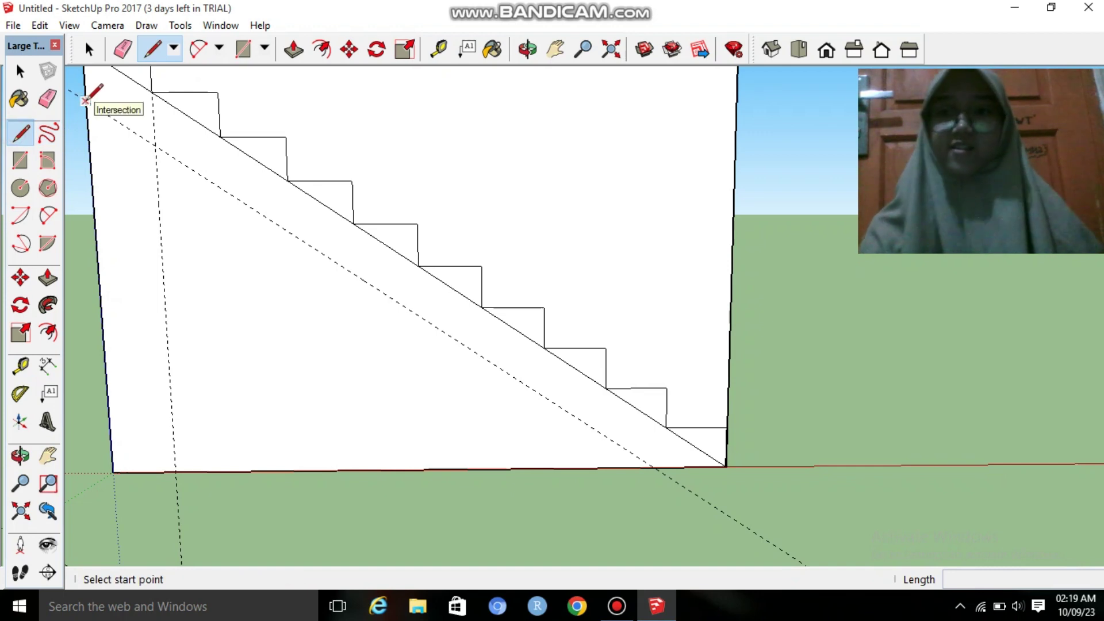
- Draw an edge along the 0.10m guide from the wall's left side down to the ground
left_click(85, 101)
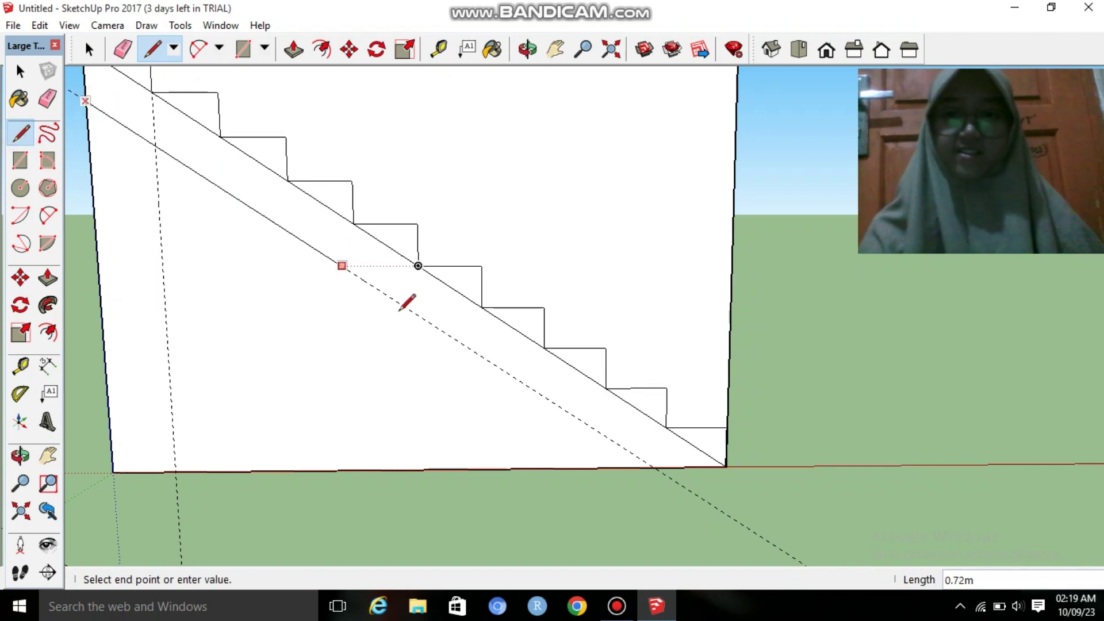
left_click(654, 467)
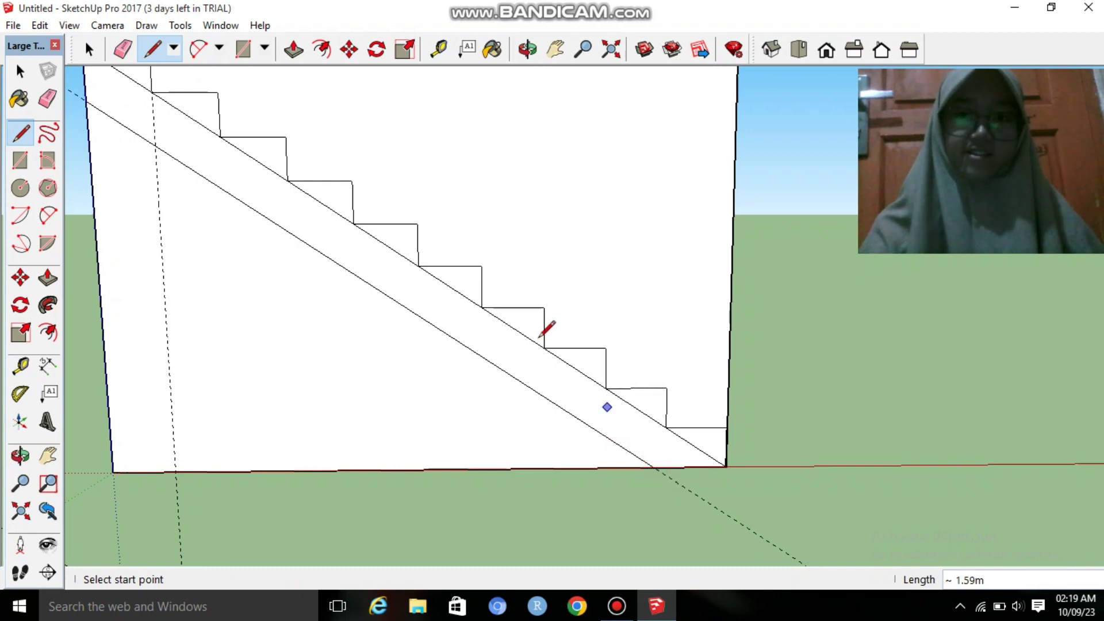
scroll(499, 247, "down", 1)
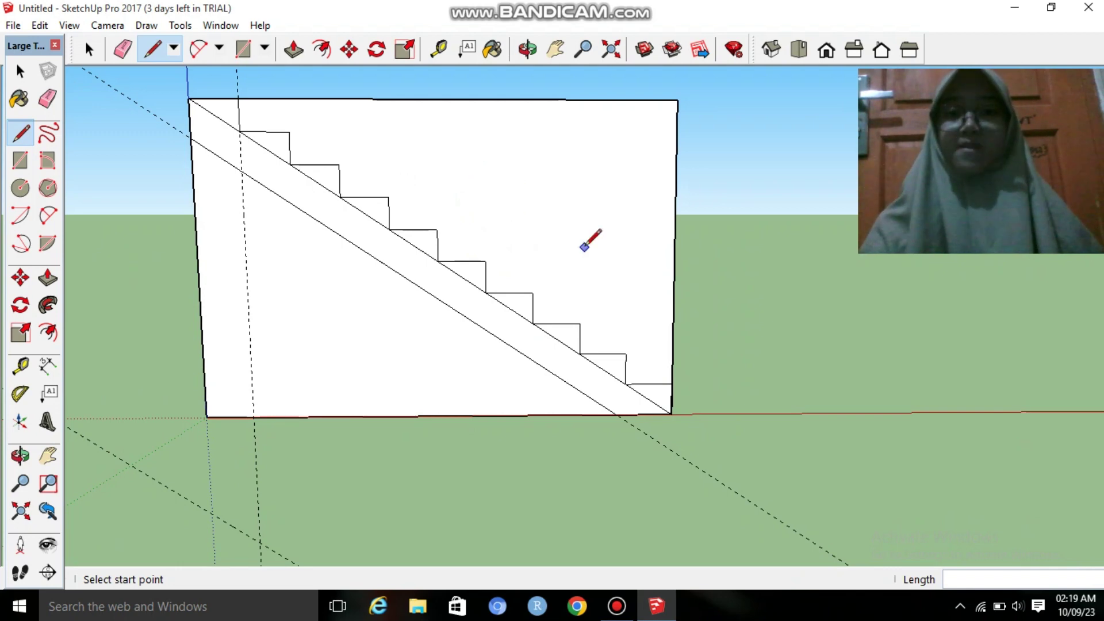
- Push away the upper wall face and lower triangle by -1.00m, then erase the guides
left_click(49, 279)
left_click(546, 229)
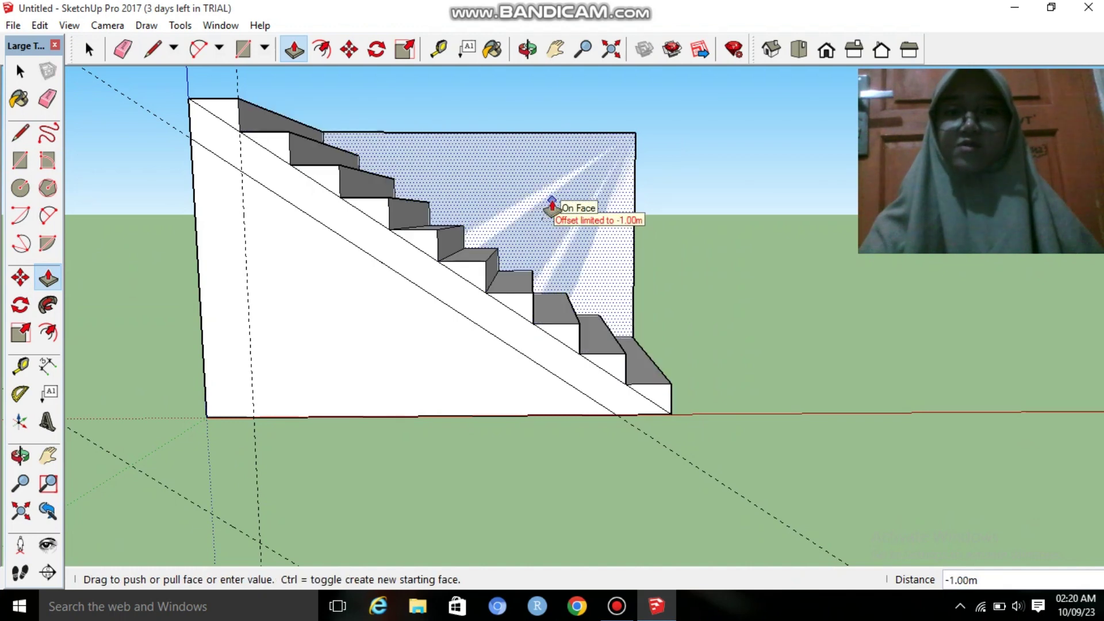
left_click(552, 206)
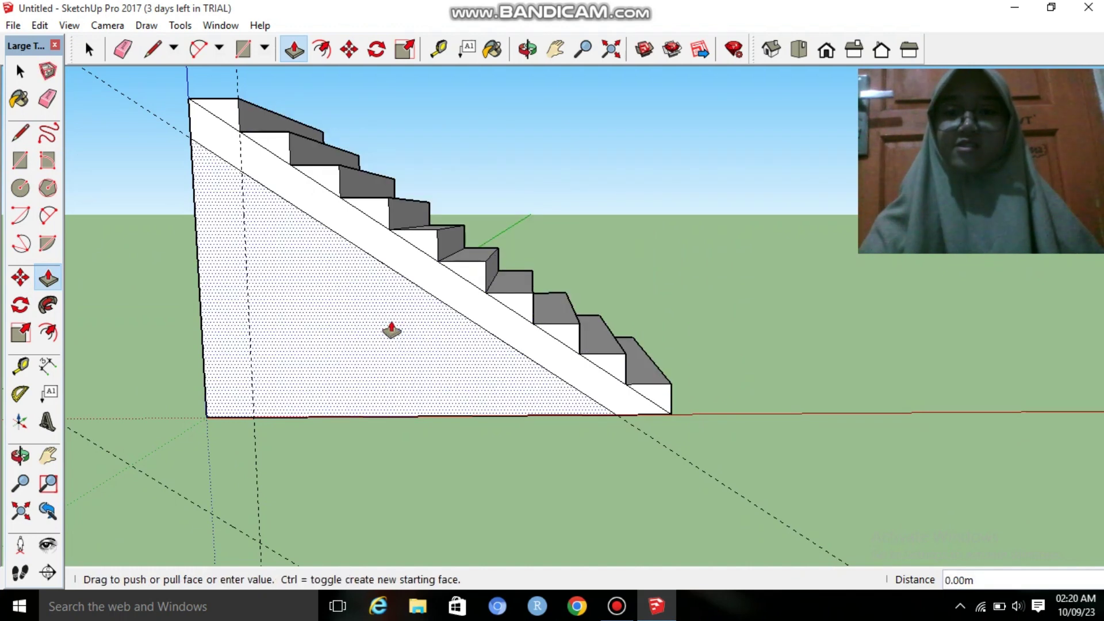
left_click(416, 288)
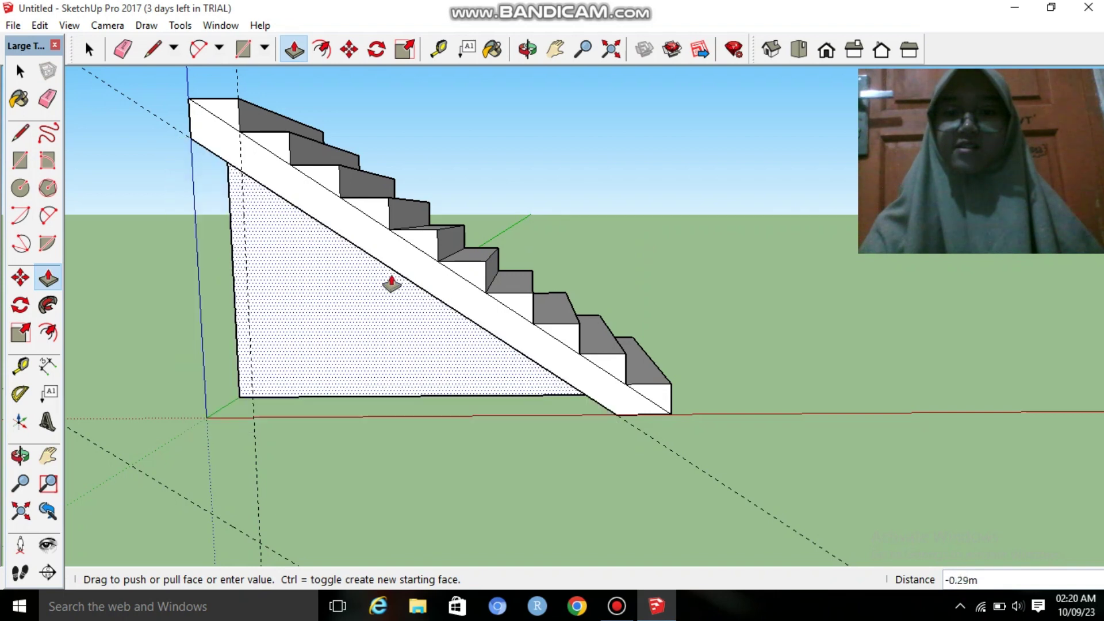
left_click(495, 197)
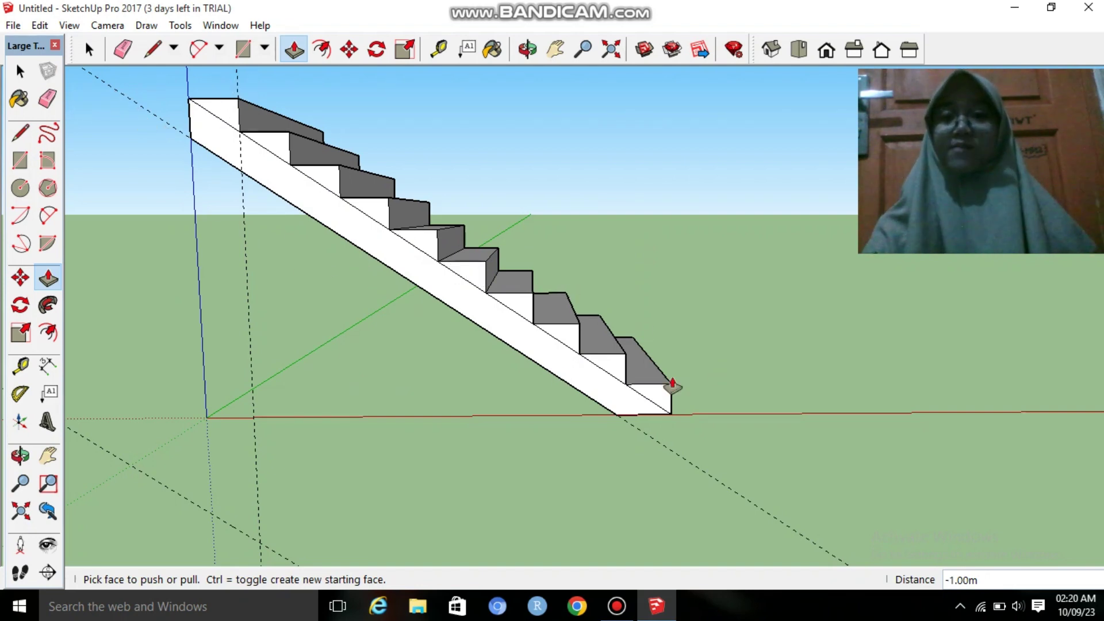
left_click(48, 98)
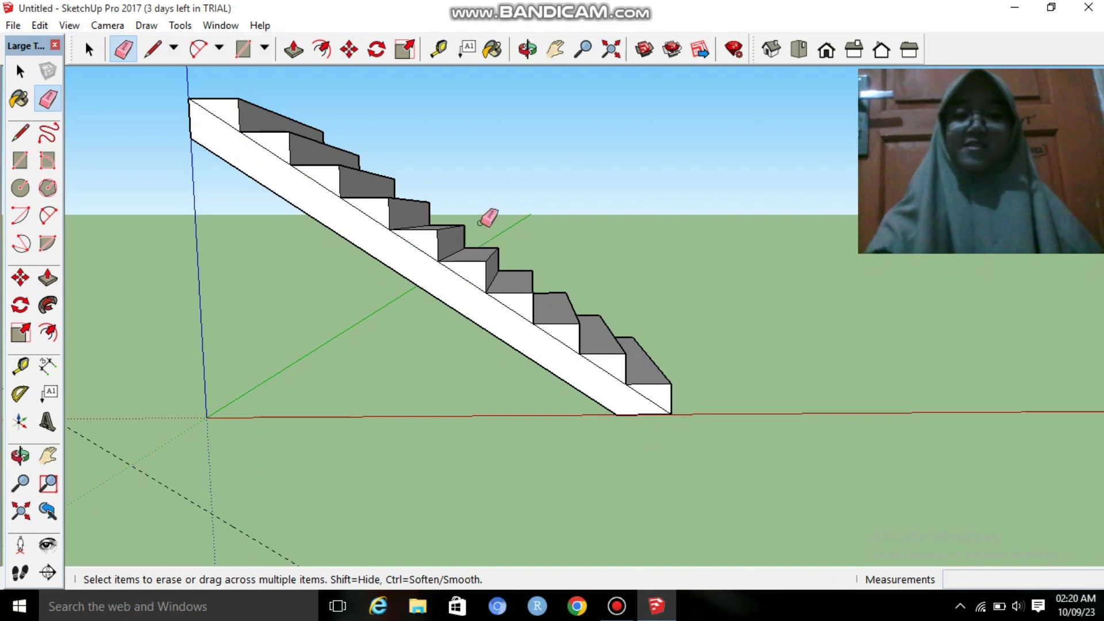
mouse_move(488, 217)
middle_mouse_down()
mouse_move(456, 340)
mouse_move(482, 333)
middle_mouse_up()
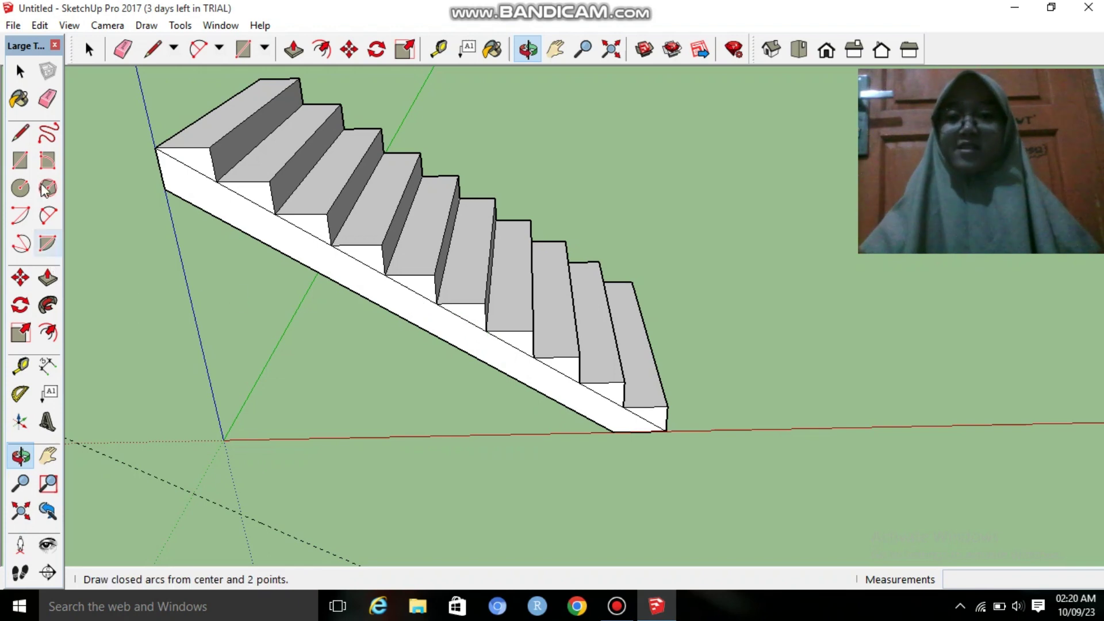
- Group the whole stair flight and convert the group into component Component#1
left_click(20, 70)
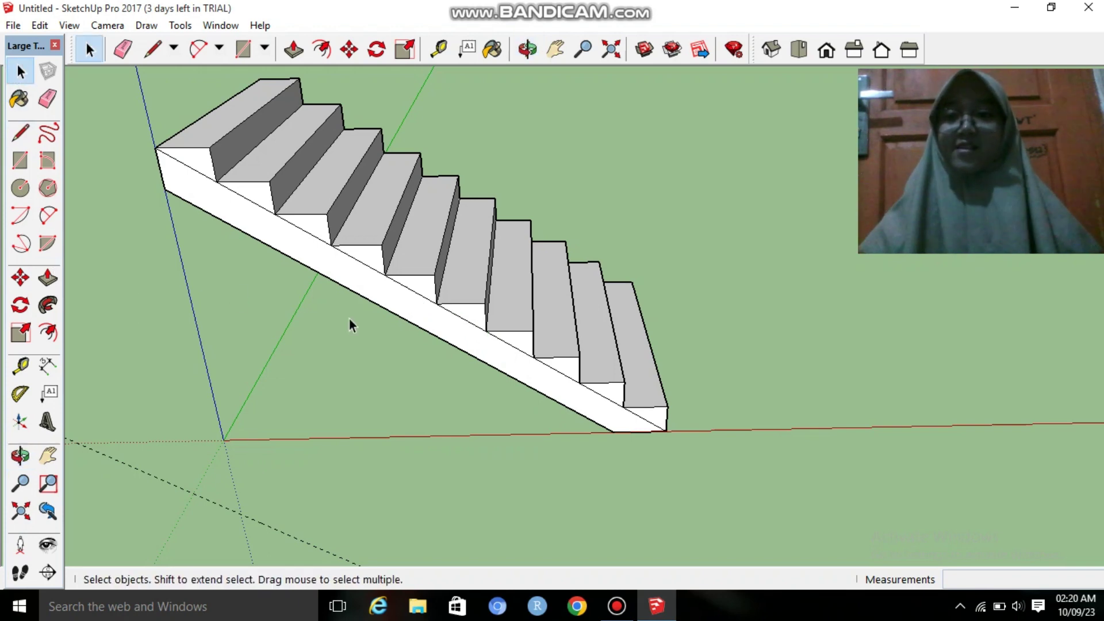
triple_click(421, 300)
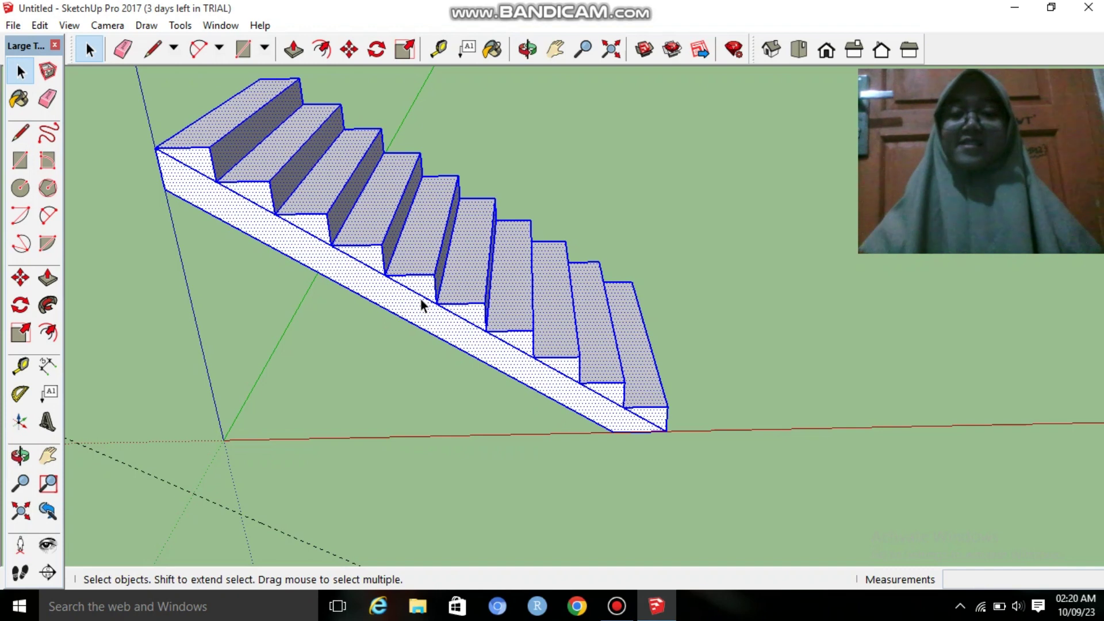
right_click(426, 275)
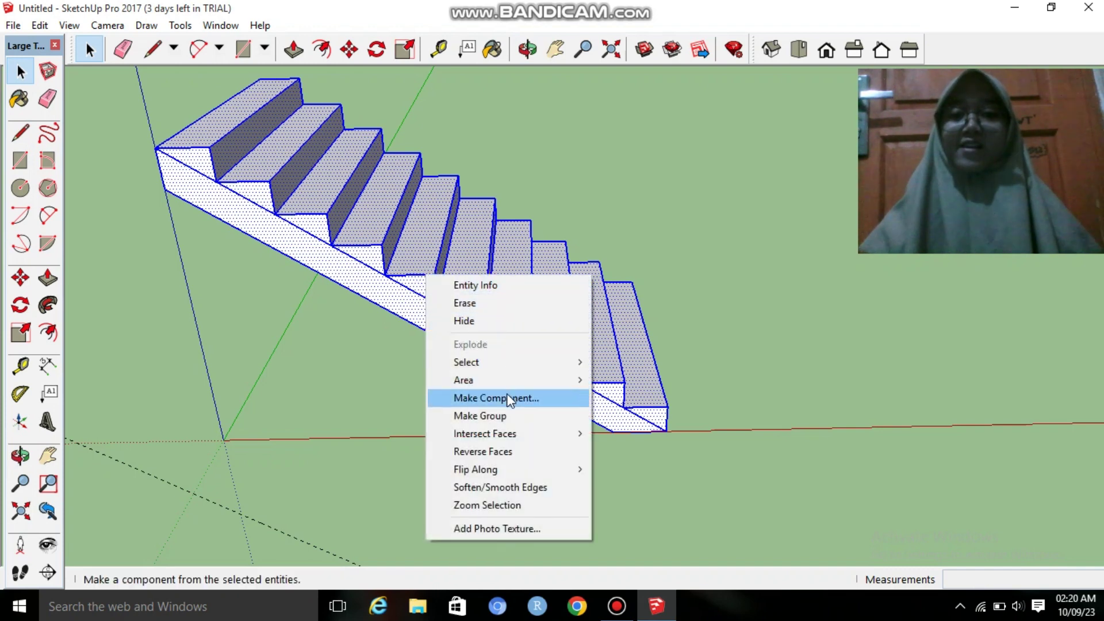
left_click(496, 417)
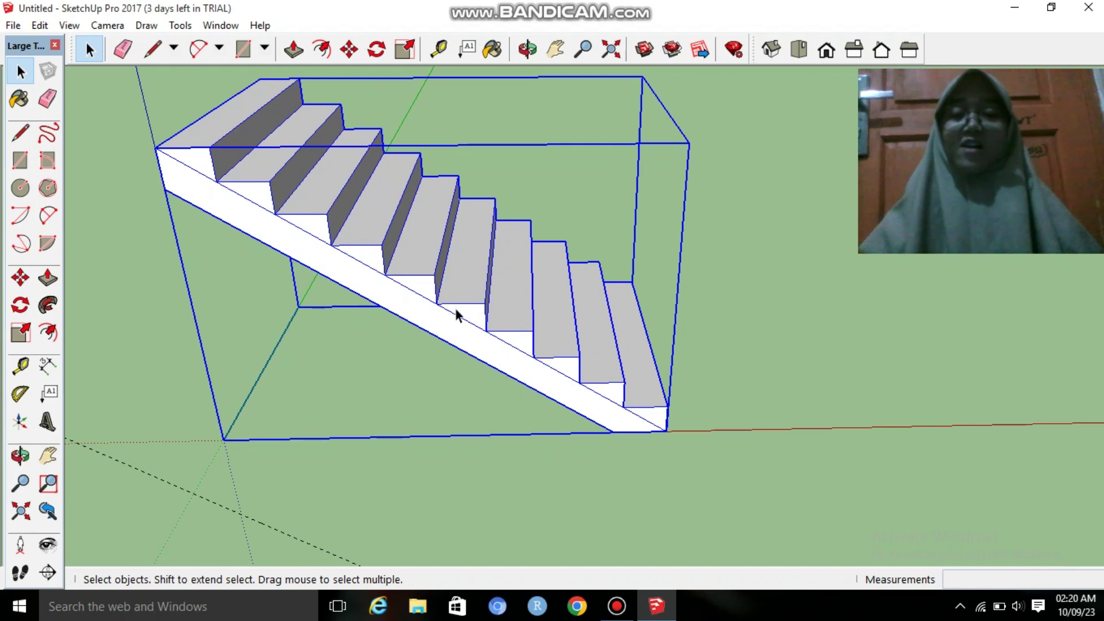
right_click(447, 280)
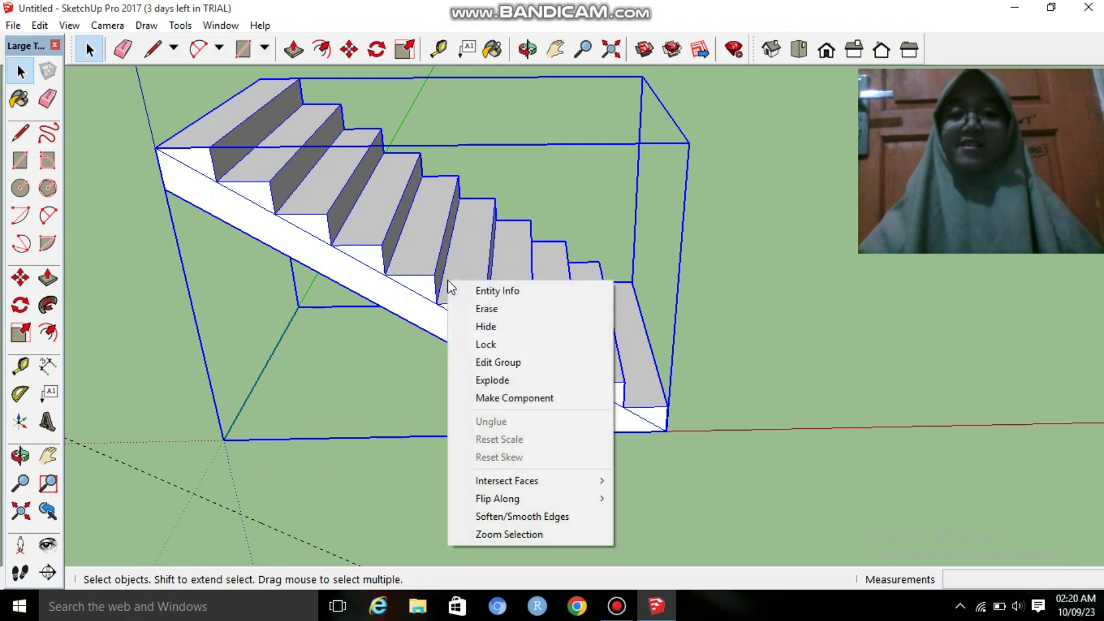
left_click(494, 398)
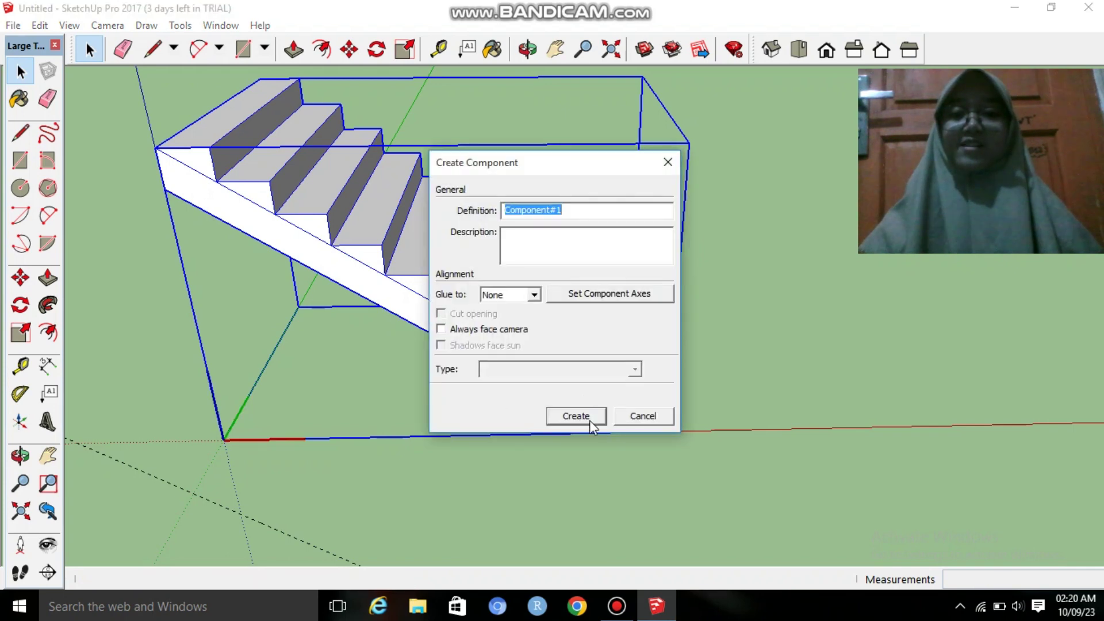
left_click(589, 419)
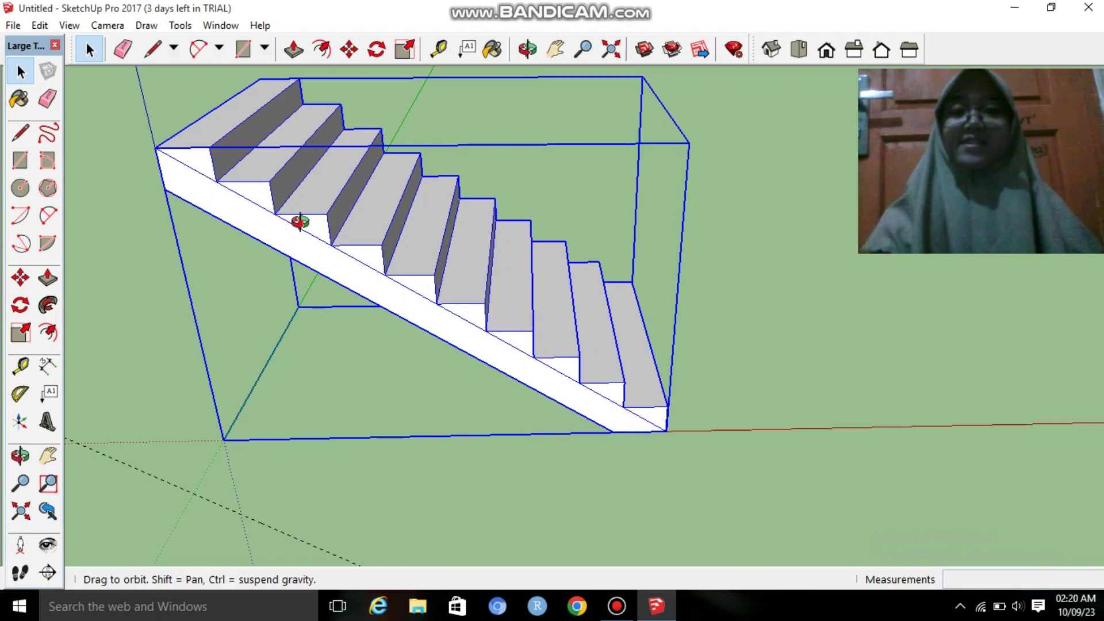
middle_click_drag(295, 219, 489, 255)
mouse_move(488, 255)
left_mouse_down()
mouse_move(510, 261)
mouse_move(525, 237)
left_mouse_up()
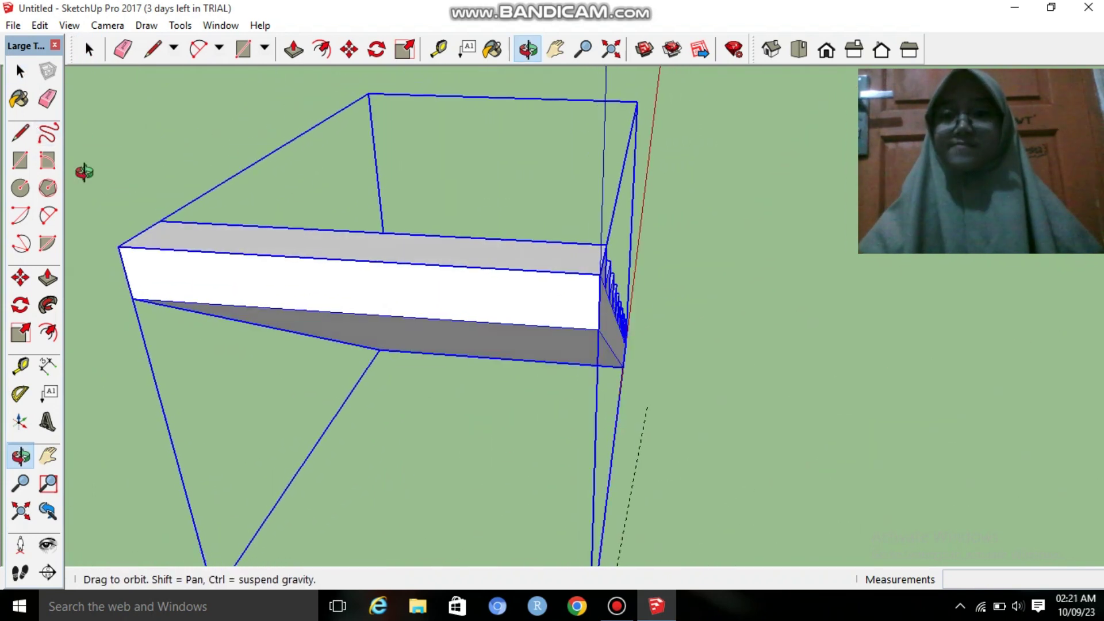
key("space")
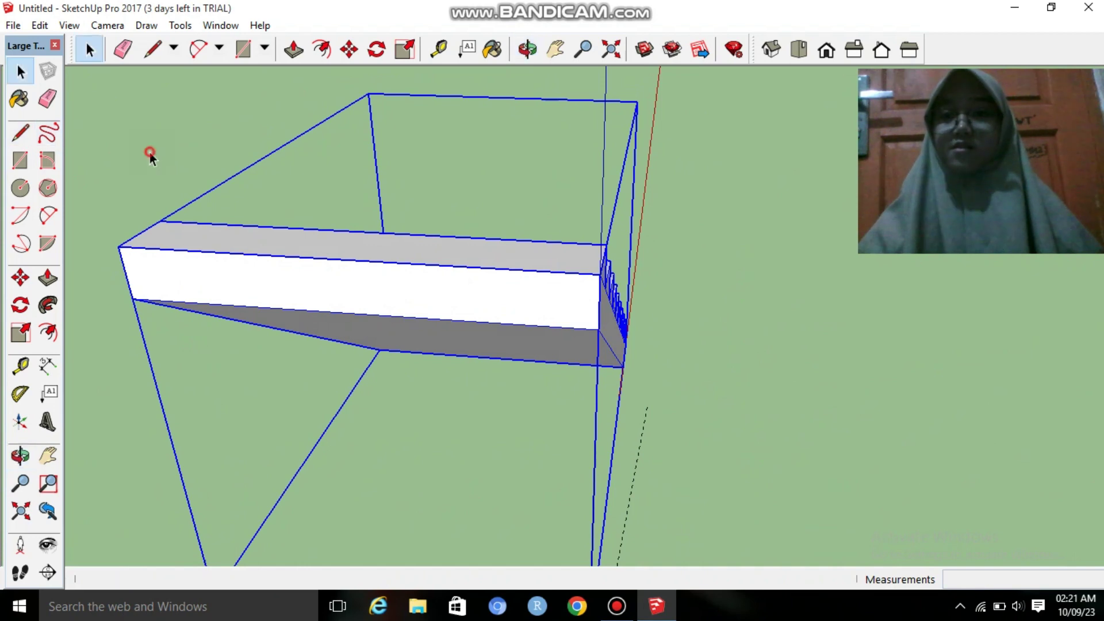
left_click(148, 152)
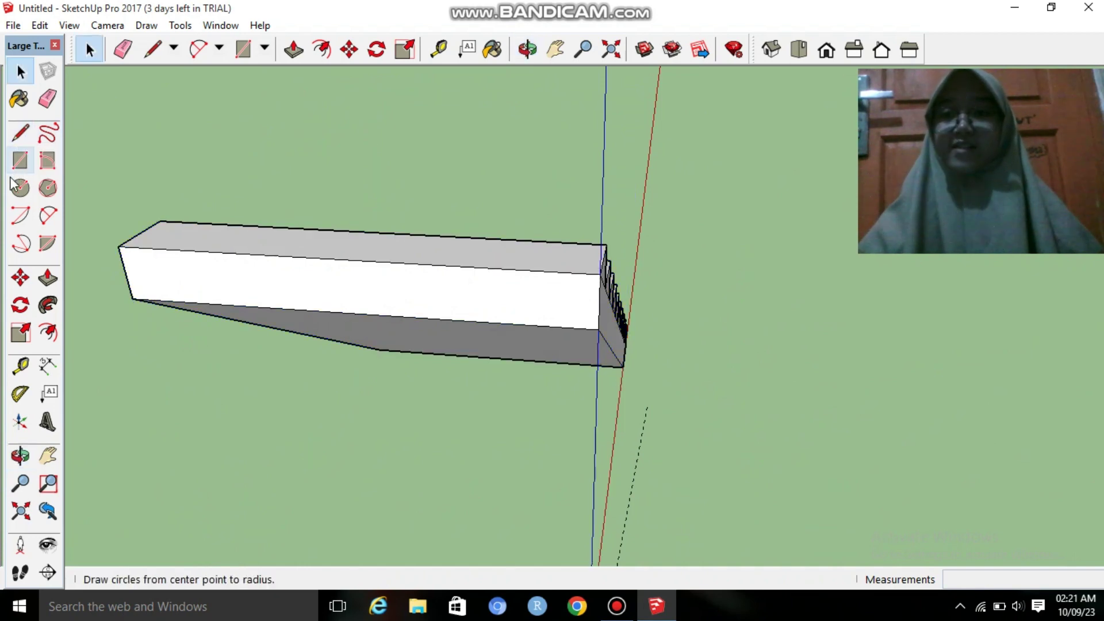
- Orbit to a low, frontal view of the stair's top end face
left_click(21, 161)
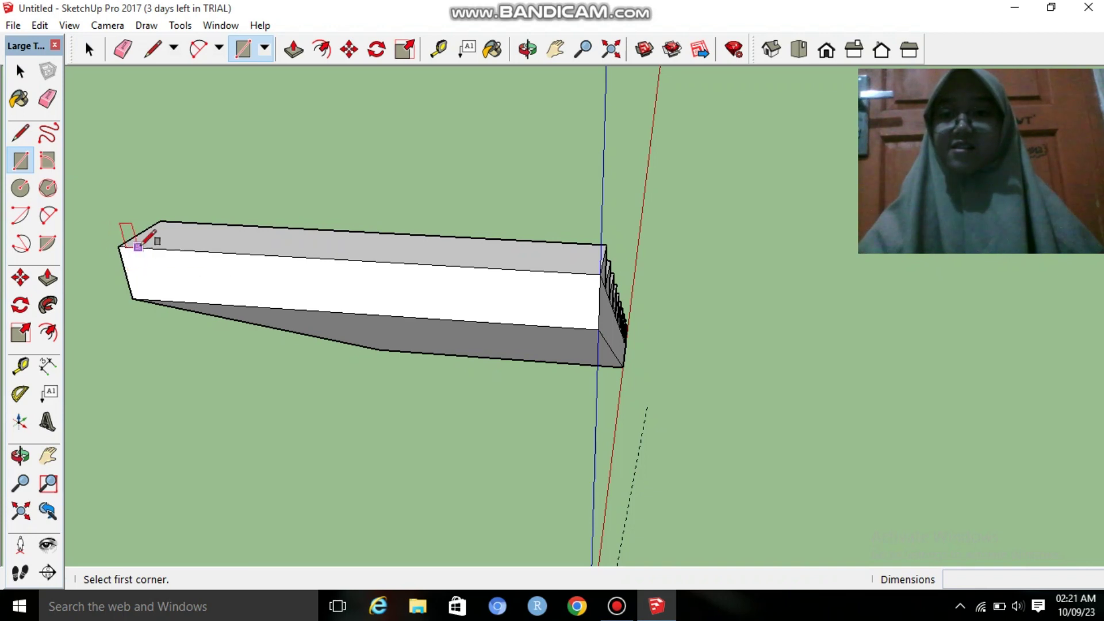
key("o")
mouse_move(129, 226)
left_mouse_down()
mouse_move(236, 322)
mouse_move(340, 236)
left_mouse_up()
left_click(21, 161)
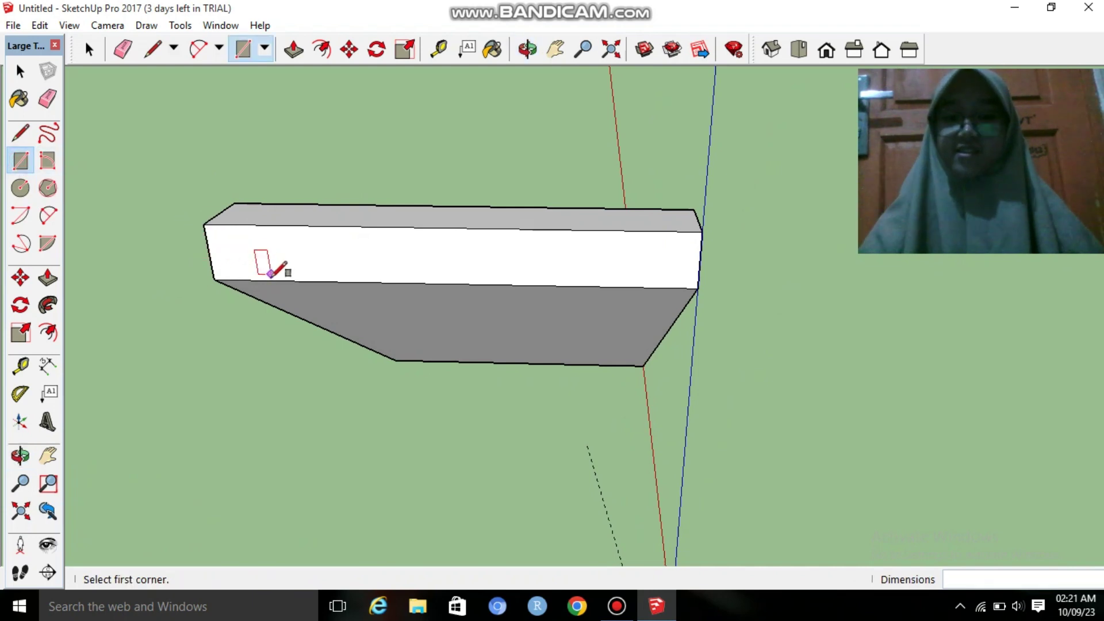
key("o")
mouse_move(271, 283)
left_mouse_down()
mouse_move(296, 230)
mouse_move(332, 206)
left_mouse_up()
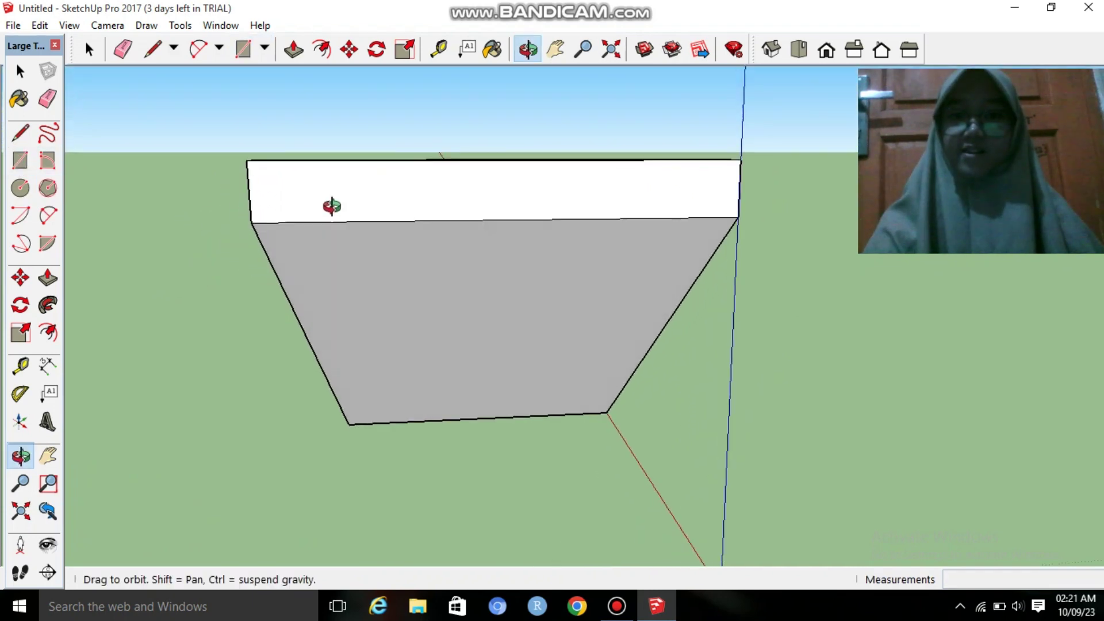
left_click(21, 161)
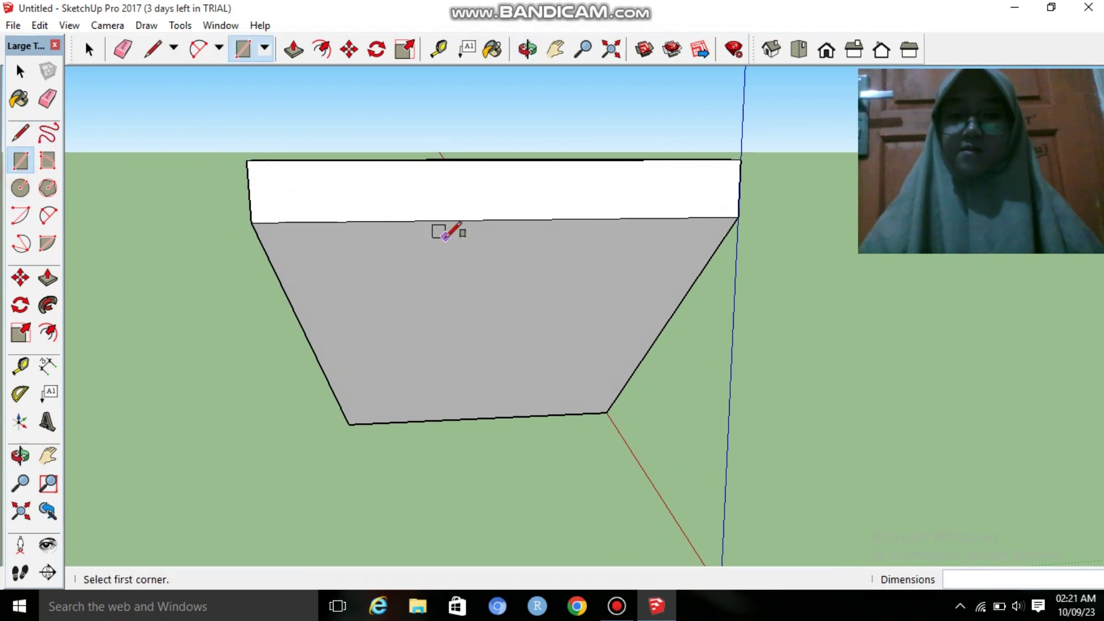
mouse_move(453, 253)
middle_mouse_down()
mouse_move(518, 345)
mouse_move(455, 329)
mouse_move(456, 242)
middle_mouse_up()
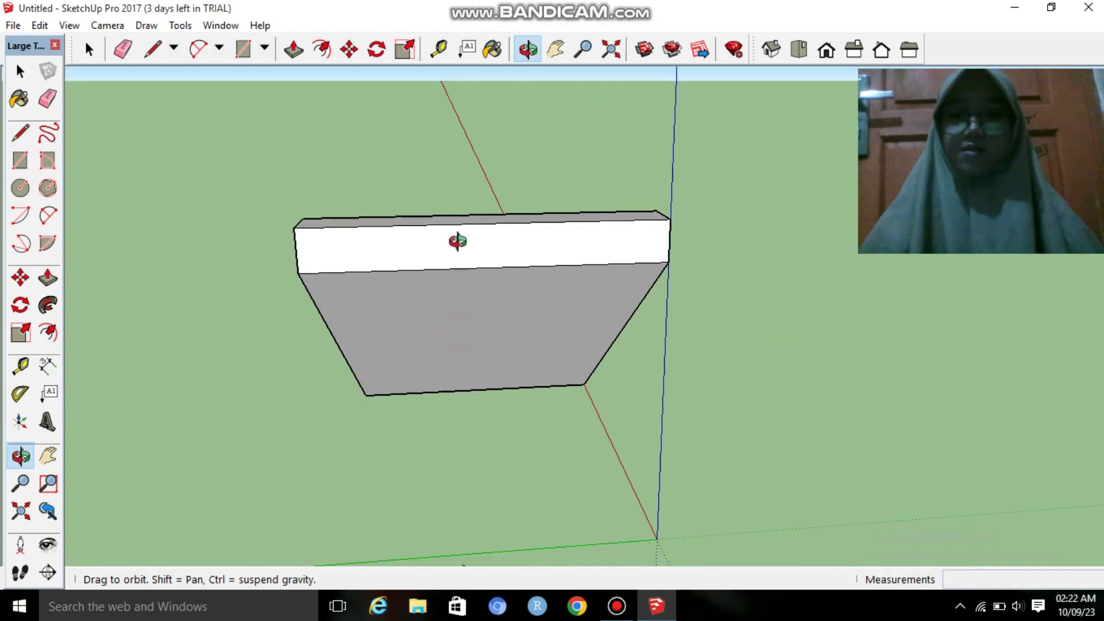
- Draw a 1.00m by 0.12m strip on the end face and start pulling it outward
left_click(17, 162)
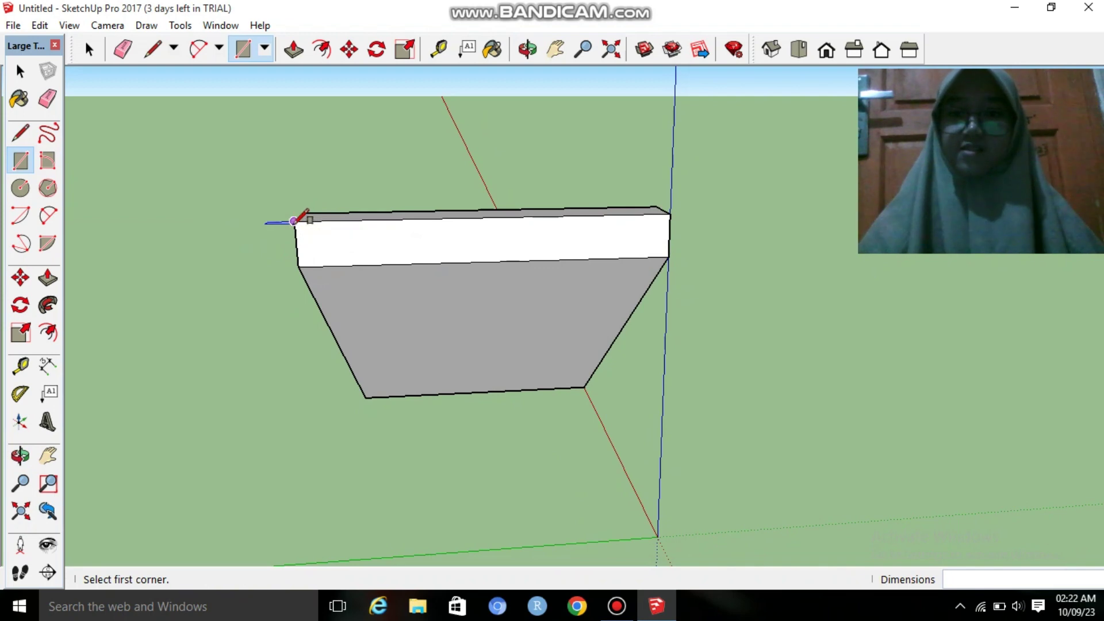
left_click(294, 221)
left_click(294, 221)
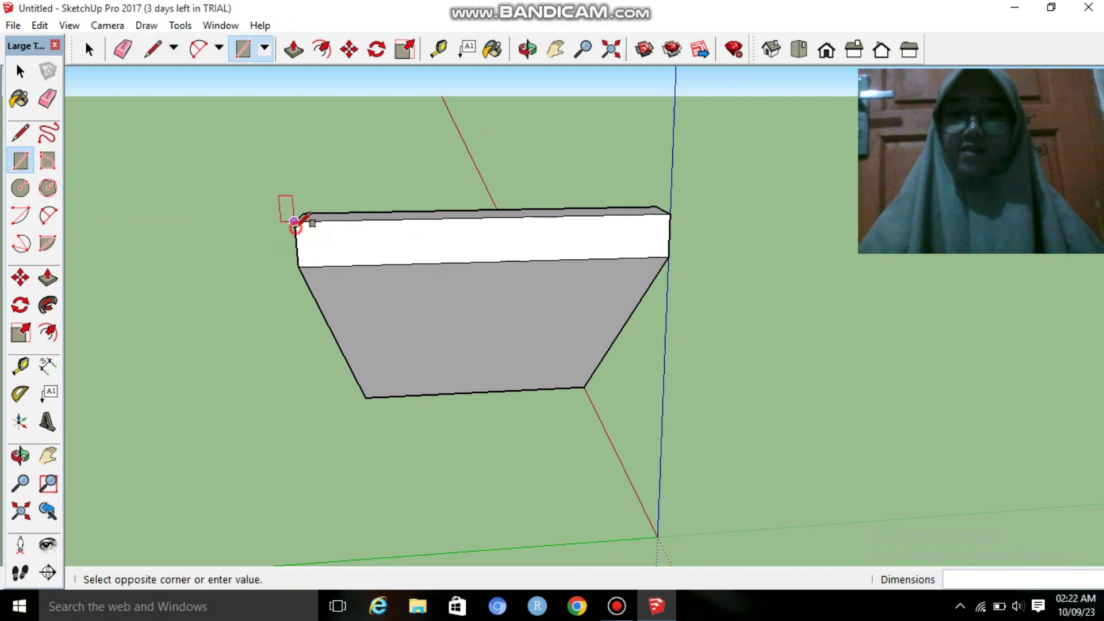
left_click(671, 256)
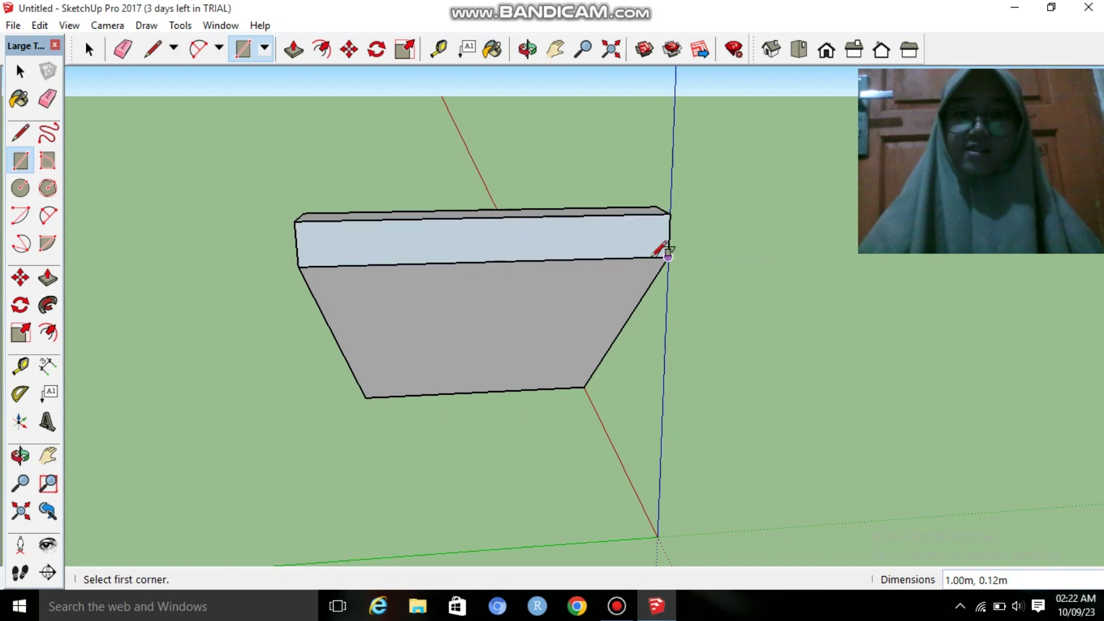
key("p")
left_click(516, 251)
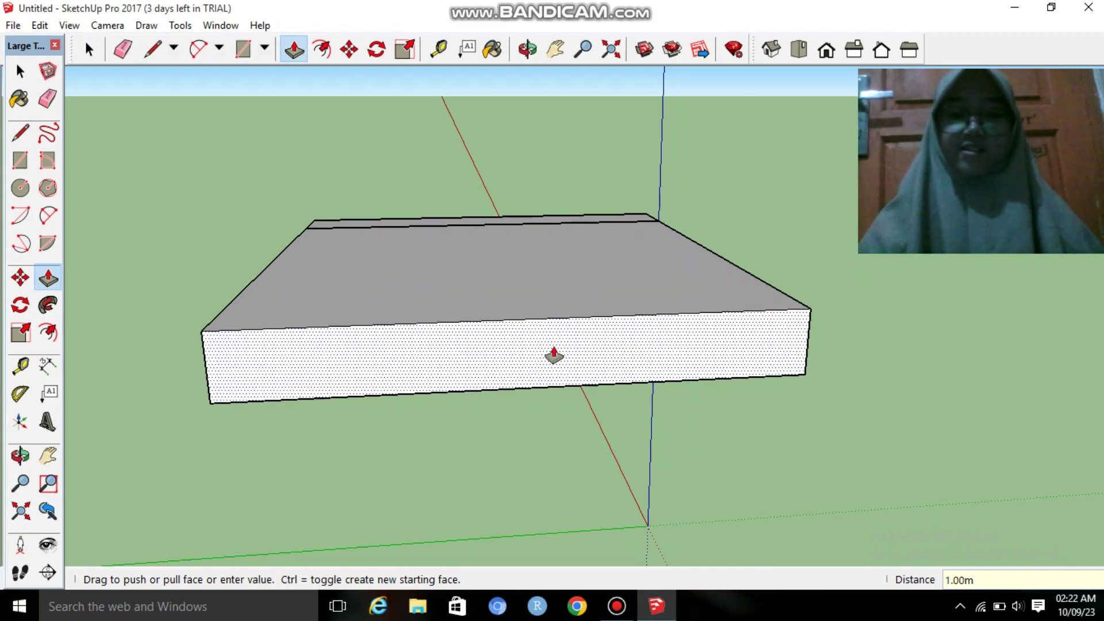
- Finish pulling the landing out about 1.00m and draw a corner-to-corner diagonal across its top
left_click(554, 357)
key("o")
mouse_move(547, 300)
left_mouse_down()
mouse_move(658, 427)
mouse_move(453, 291)
mouse_move(599, 377)
mouse_move(475, 313)
mouse_move(628, 360)
left_mouse_up()
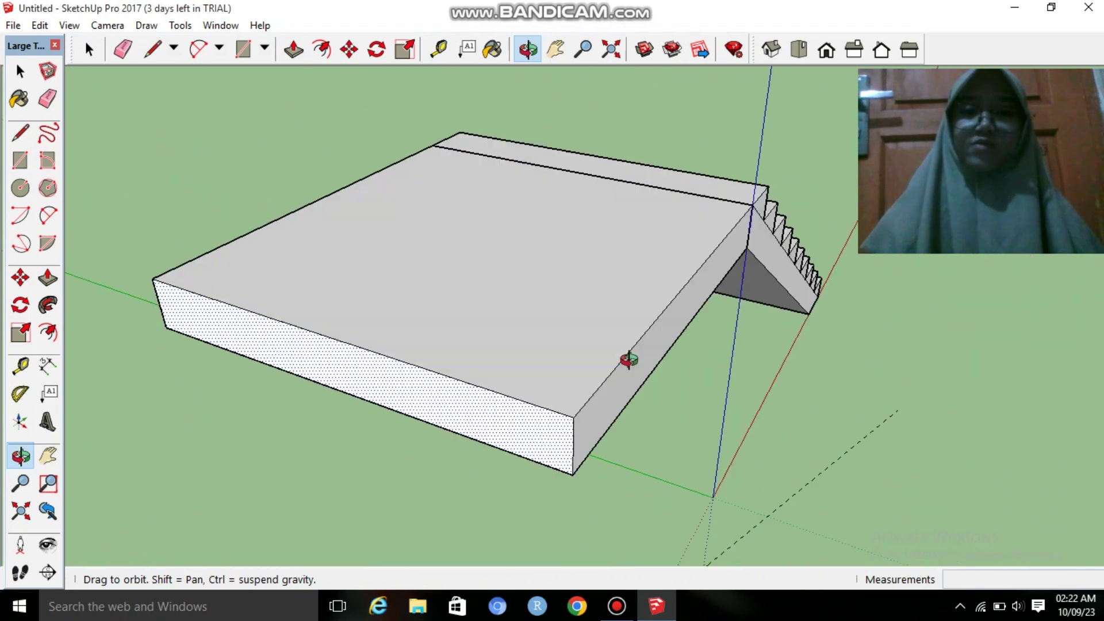
left_click(21, 133)
left_click(149, 286)
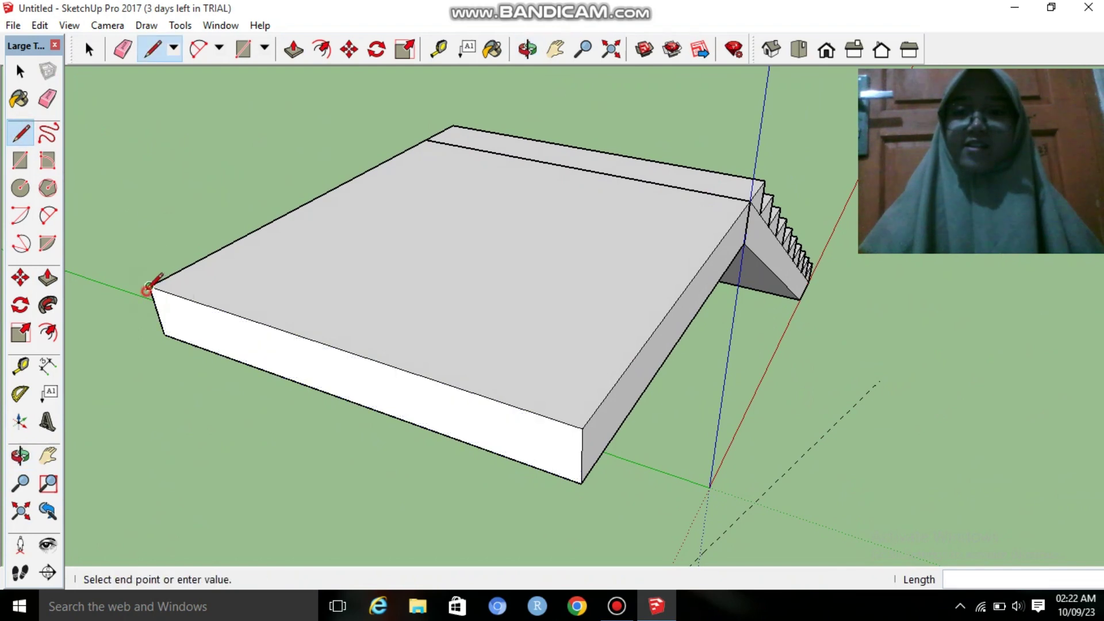
left_click(750, 201)
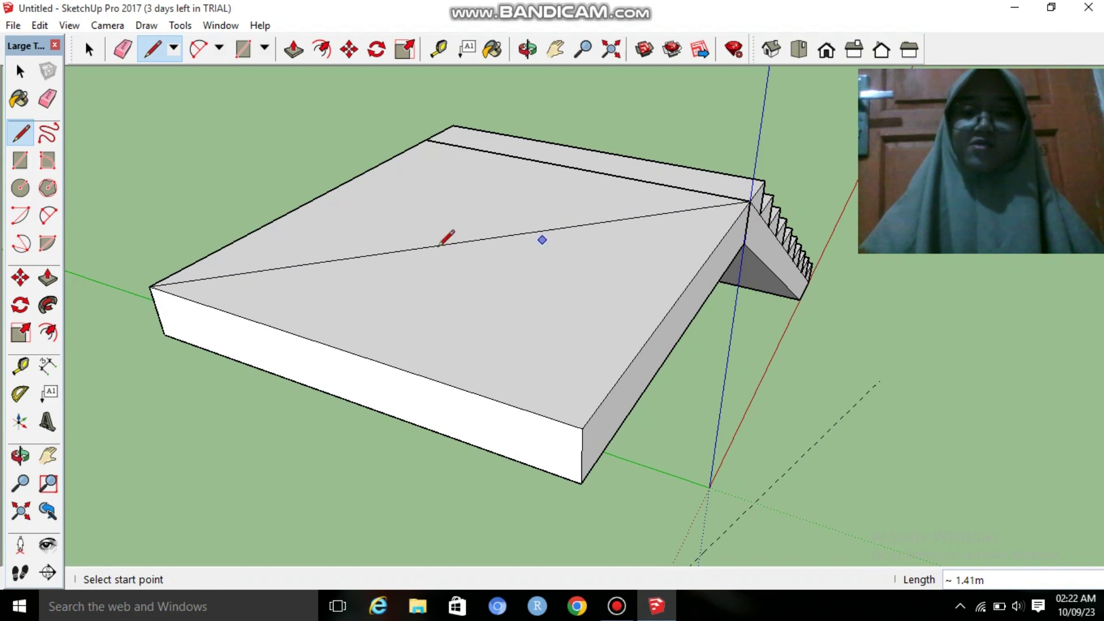
- Raise one triangular half of the landing top by 0.10m
left_click(48, 278)
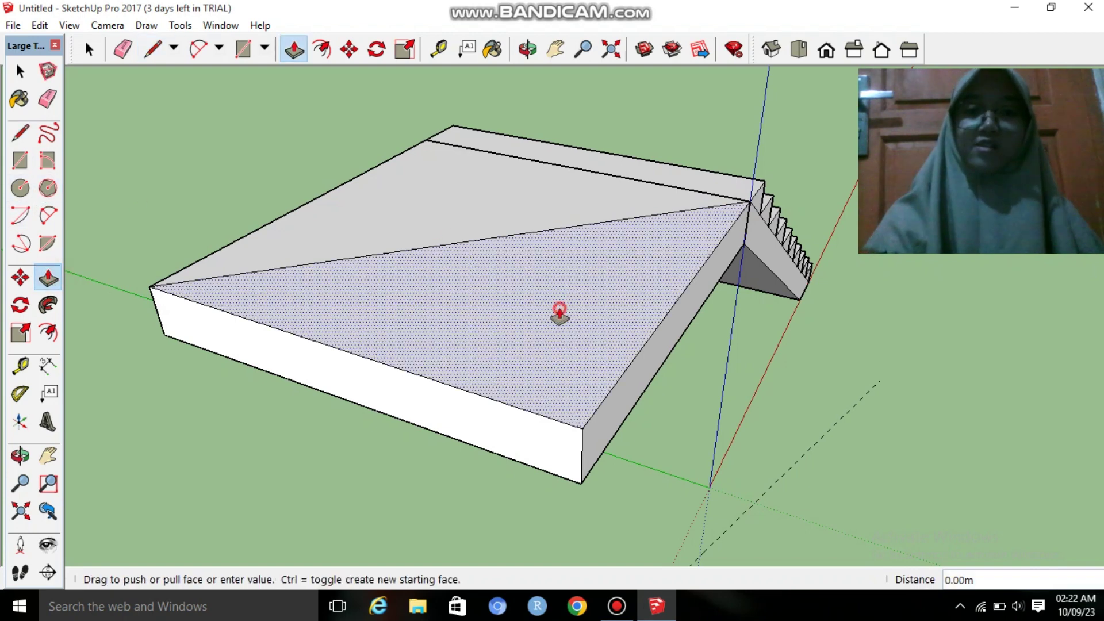
left_click(559, 313)
type("0")
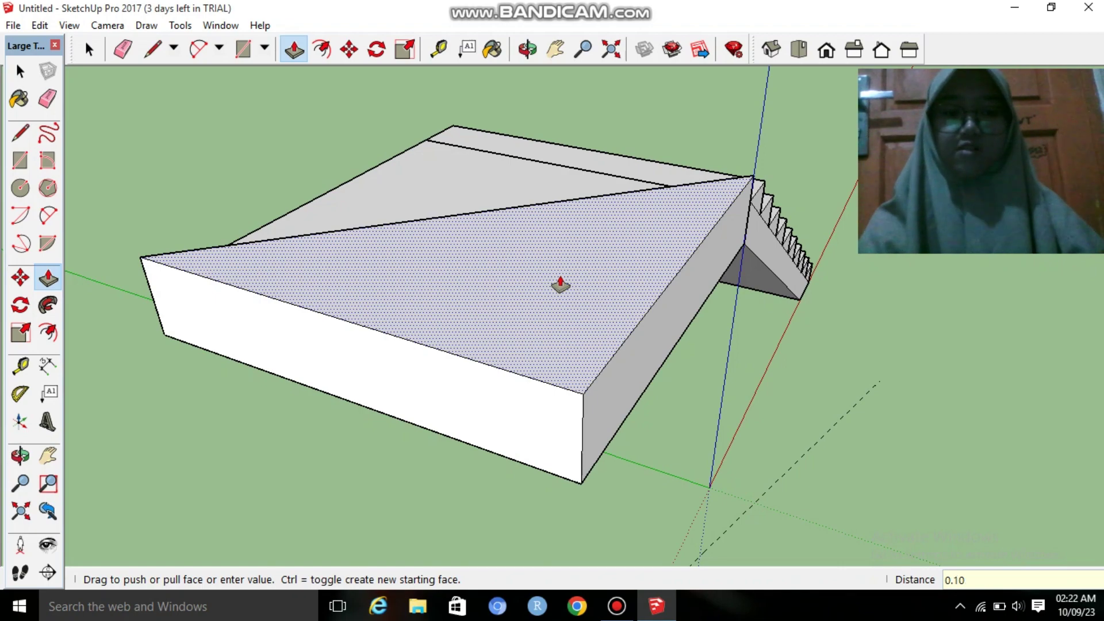
key("Return")
mouse_move(557, 286)
middle_mouse_down()
mouse_move(951, 301)
mouse_move(715, 281)
mouse_move(752, 247)
mouse_move(699, 300)
mouse_move(532, 246)
middle_mouse_up()
left_click(20, 71)
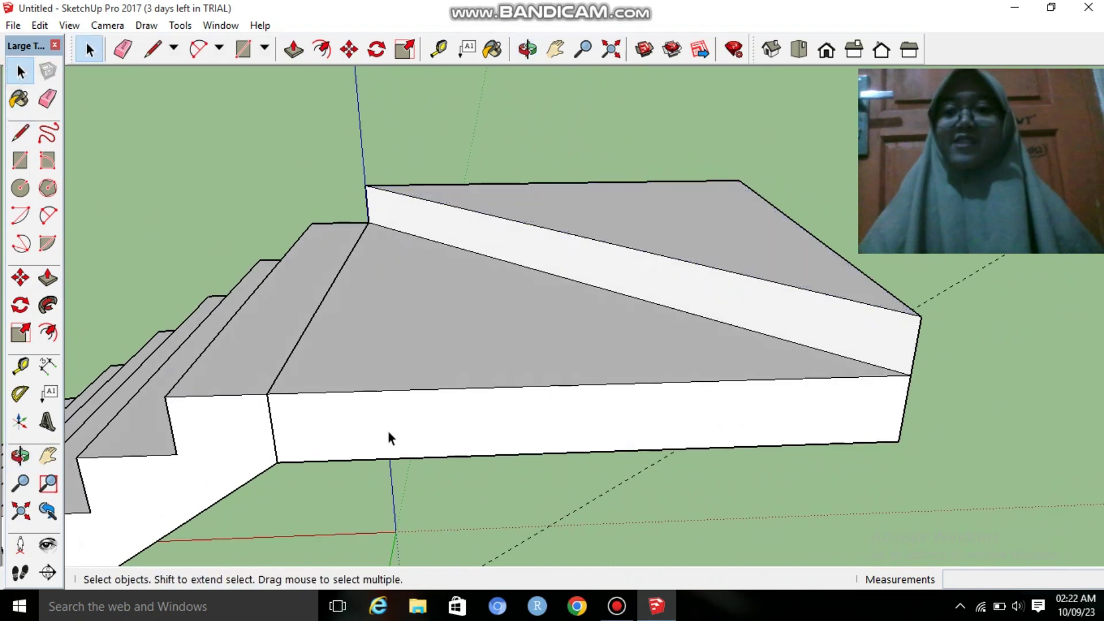
- Make the landing slab a group
triple_click(564, 427)
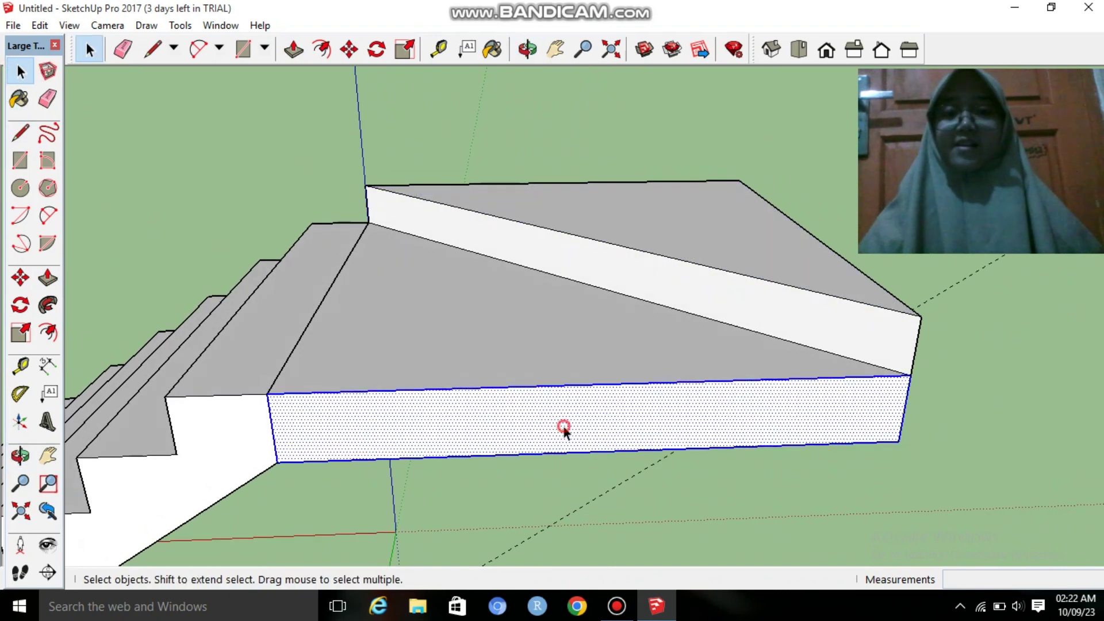
right_click(535, 352)
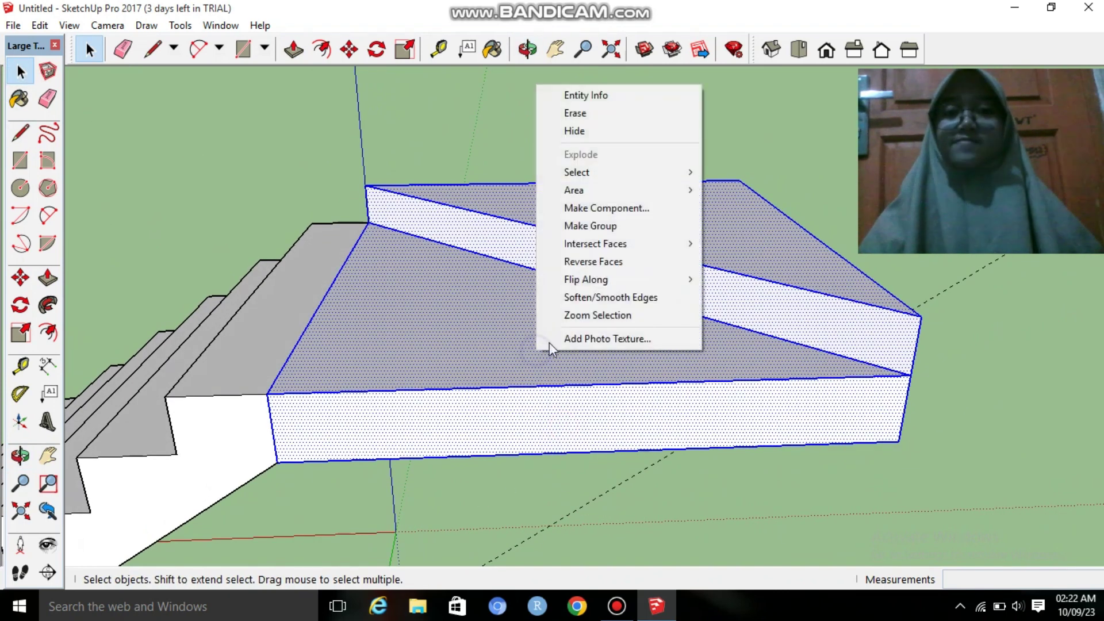
left_click(585, 227)
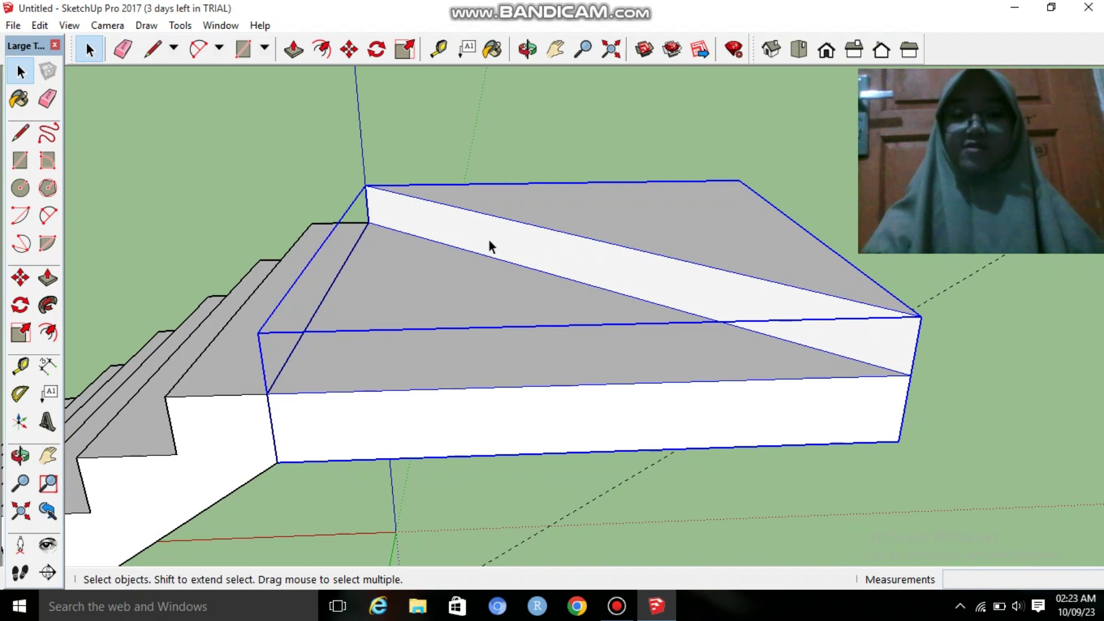
- Erase the stray dashed guide line in front of the stairs
key("o")
mouse_move(301, 253)
left_mouse_down()
mouse_move(603, 239)
mouse_move(341, 412)
mouse_move(648, 362)
mouse_move(747, 333)
mouse_move(780, 291)
mouse_move(716, 413)
left_mouse_up()
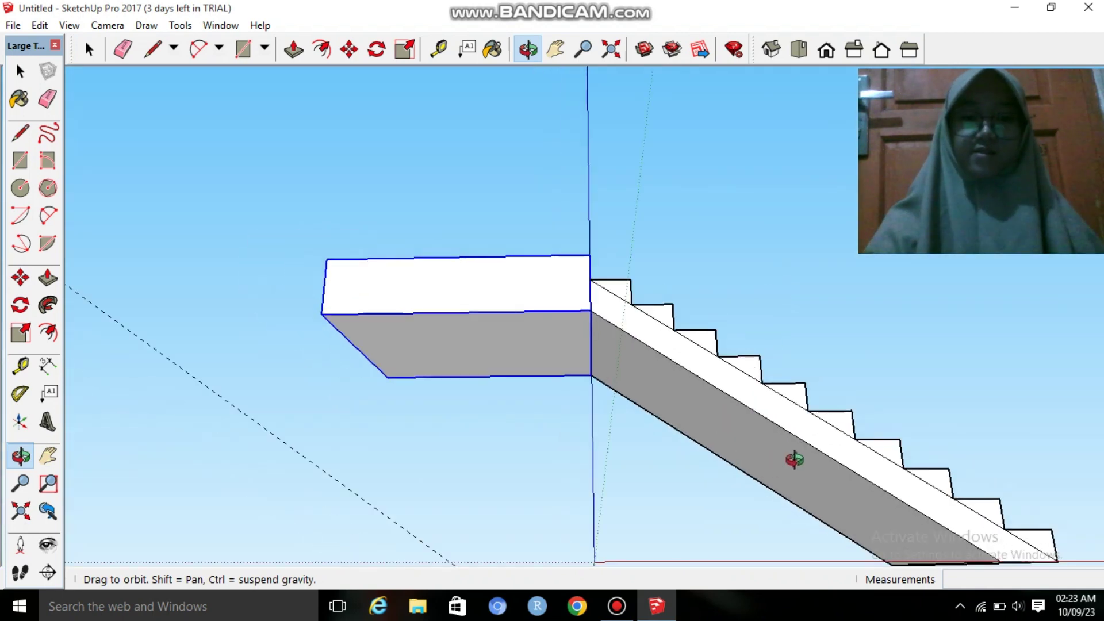
key("h")
mouse_move(796, 441)
left_mouse_down()
mouse_move(740, 492)
mouse_move(566, 259)
mouse_move(629, 311)
mouse_move(606, 402)
mouse_move(609, 301)
mouse_move(585, 365)
left_mouse_up()
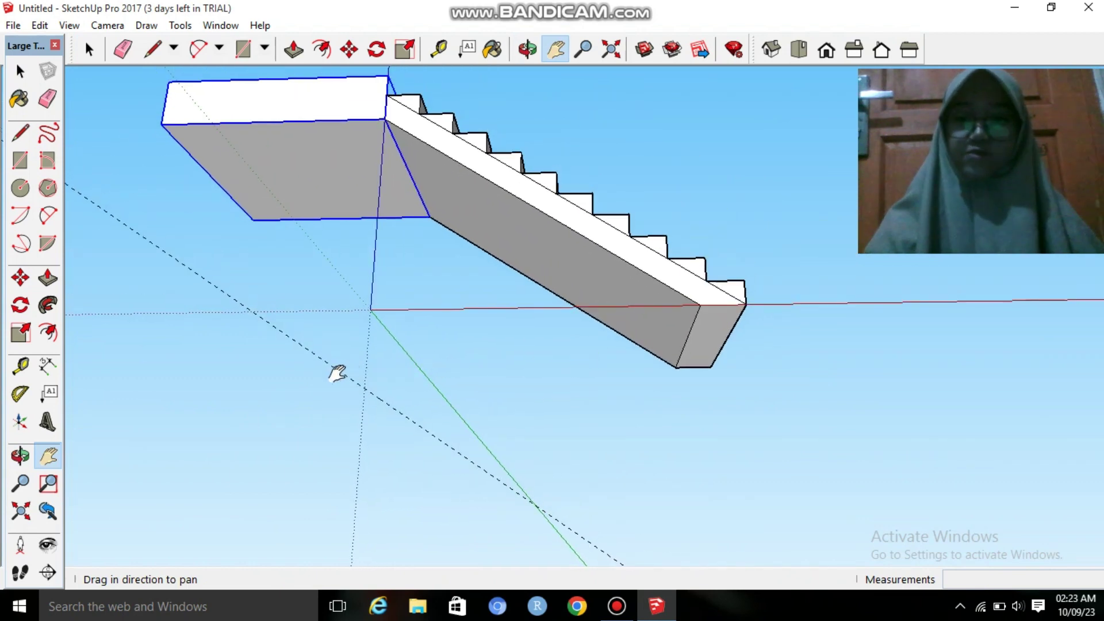
key("e")
left_click(279, 330)
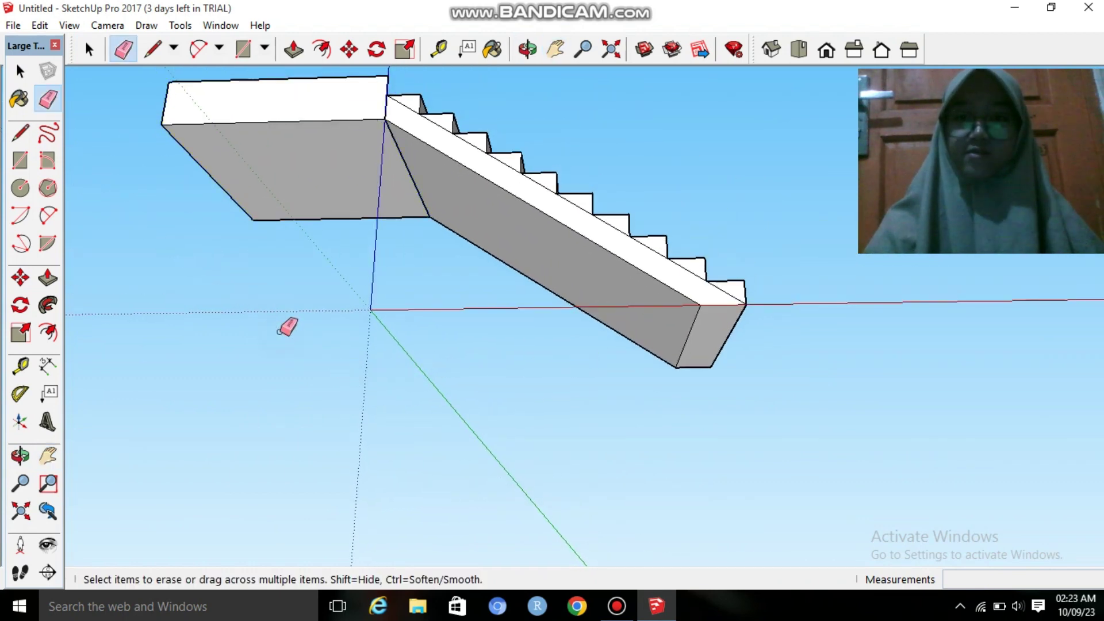
- Start a Move copy of the stair flight from its bottom corner
key("o")
mouse_move(608, 278)
left_mouse_down()
mouse_move(609, 420)
mouse_move(599, 357)
mouse_move(599, 397)
left_mouse_up()
key("space")
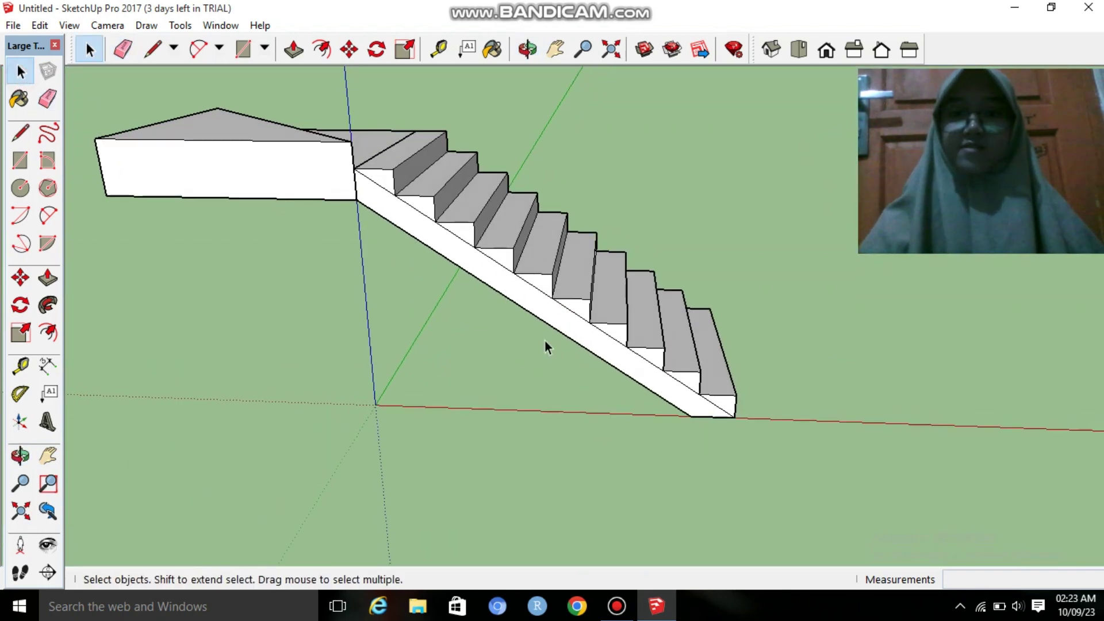
left_click(563, 323)
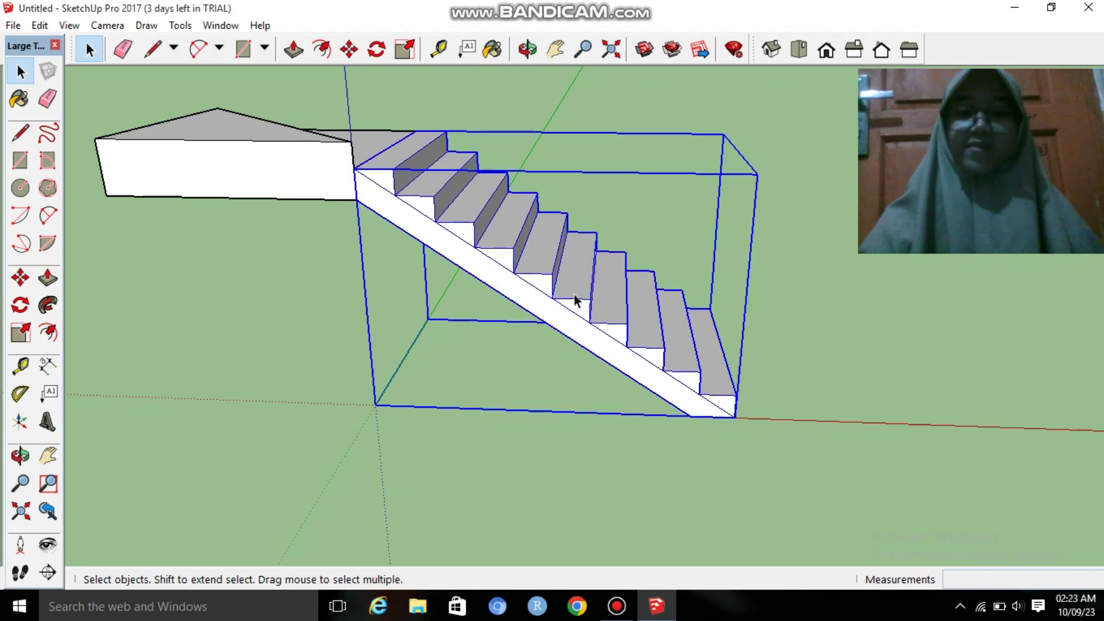
left_click(20, 278)
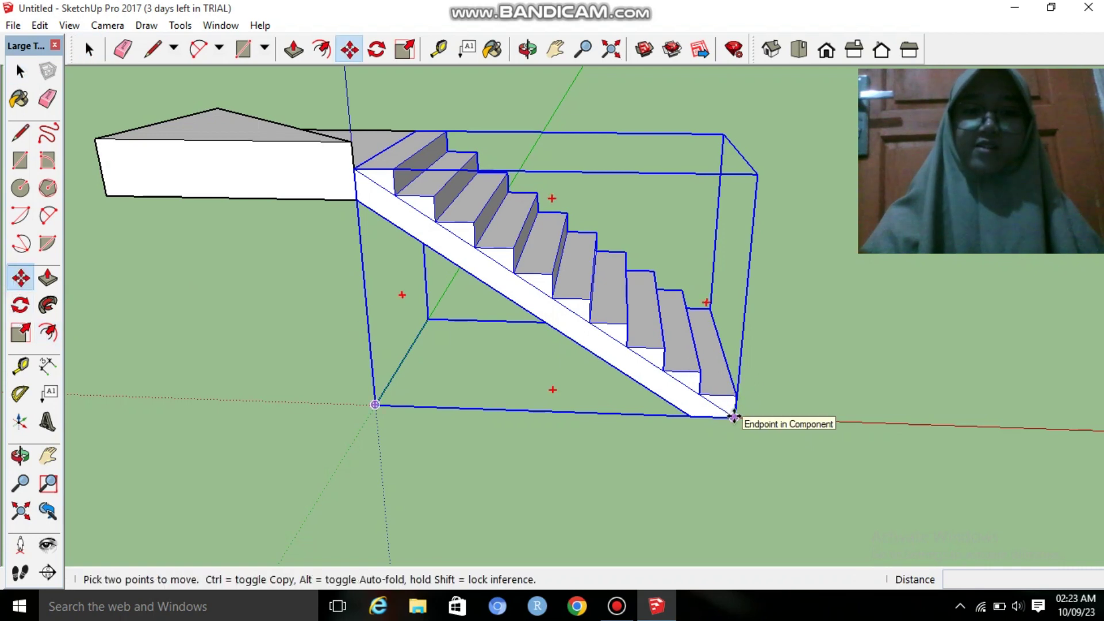
left_click(735, 416)
key("ctrl")
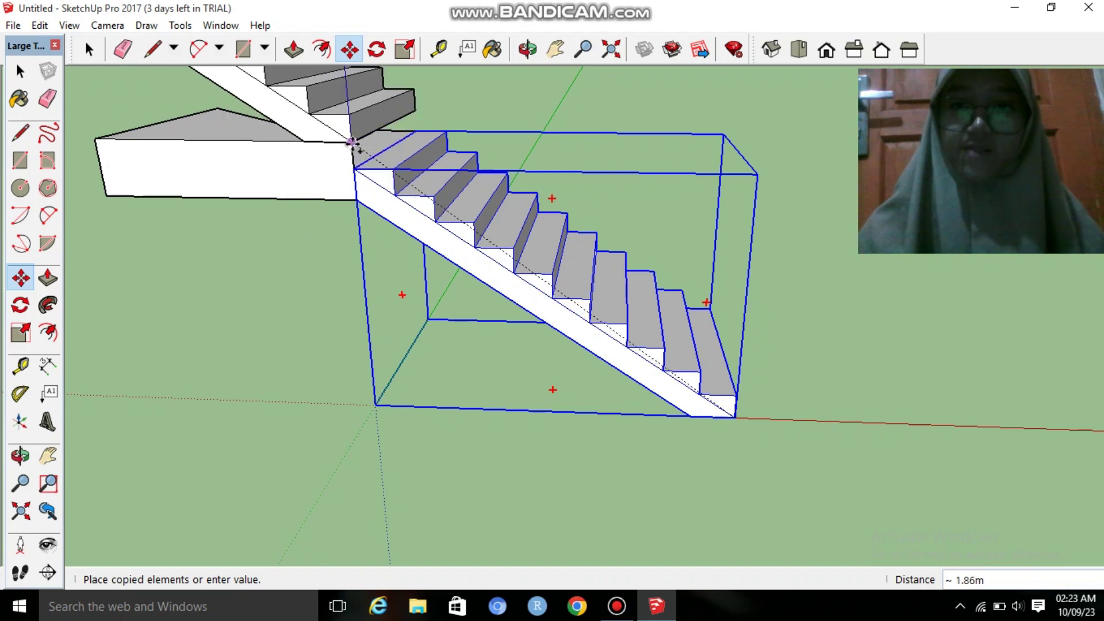
- Drop the copied stair flight at the top corner of the first flight
left_click(351, 142)
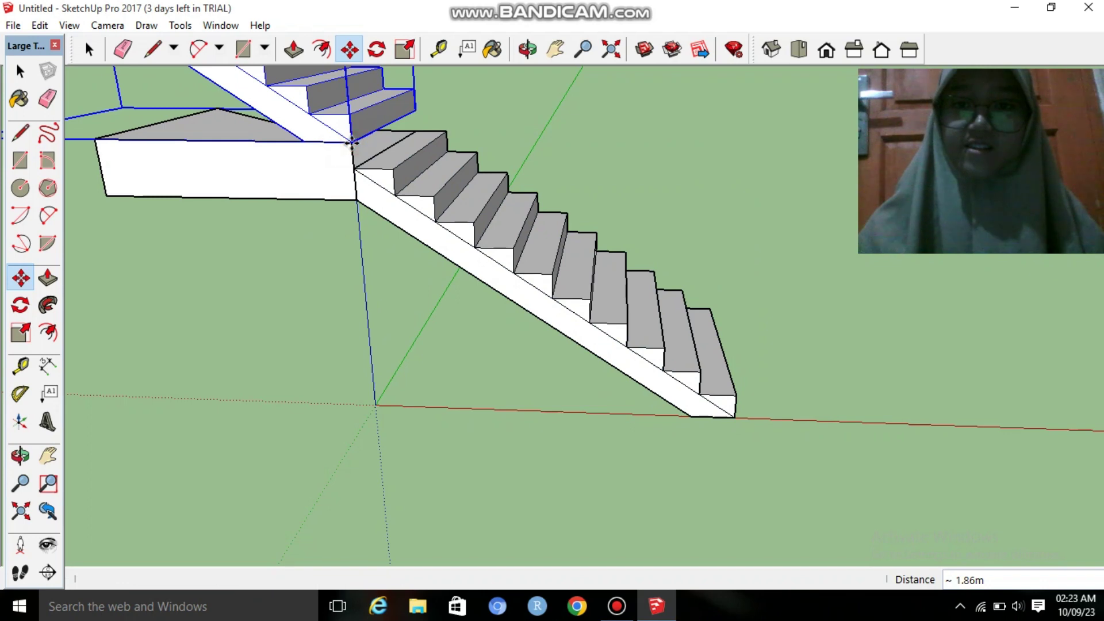
scroll(562, 335, "down", 2)
scroll(537, 347, "down", 2)
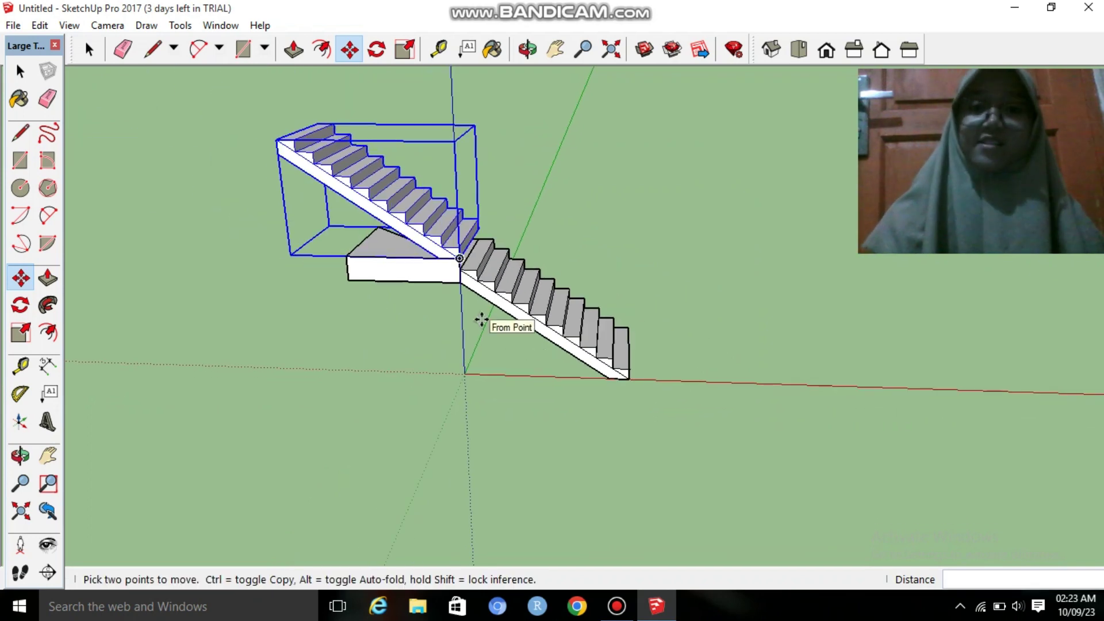
middle_click_drag(482, 320, 450, 264)
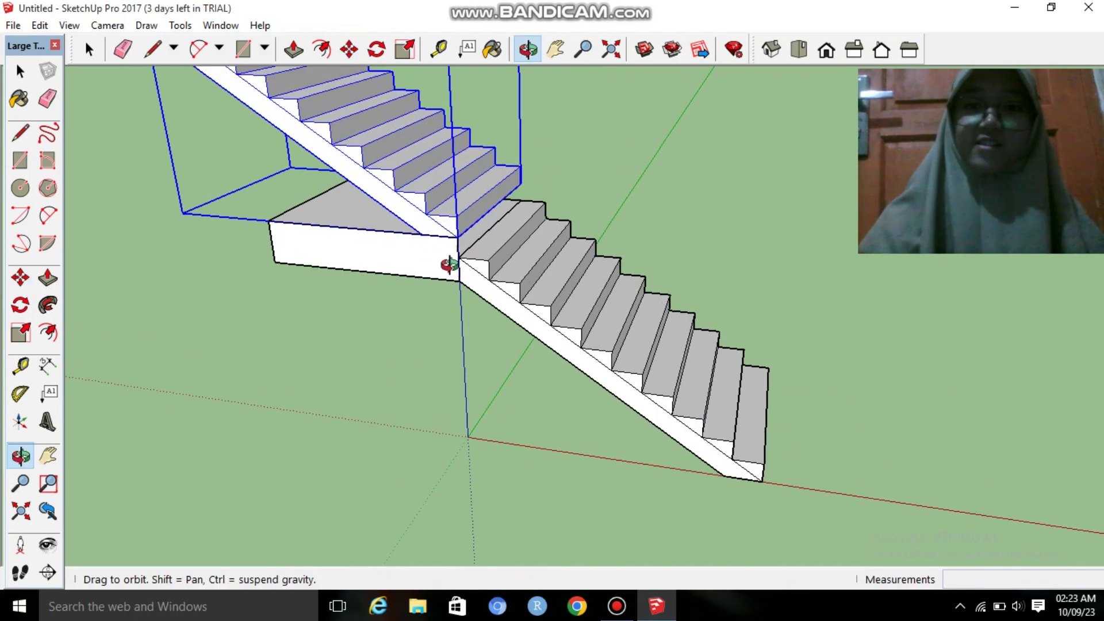
- Rotate the copied flight 90° about the stair corner
left_click(21, 307)
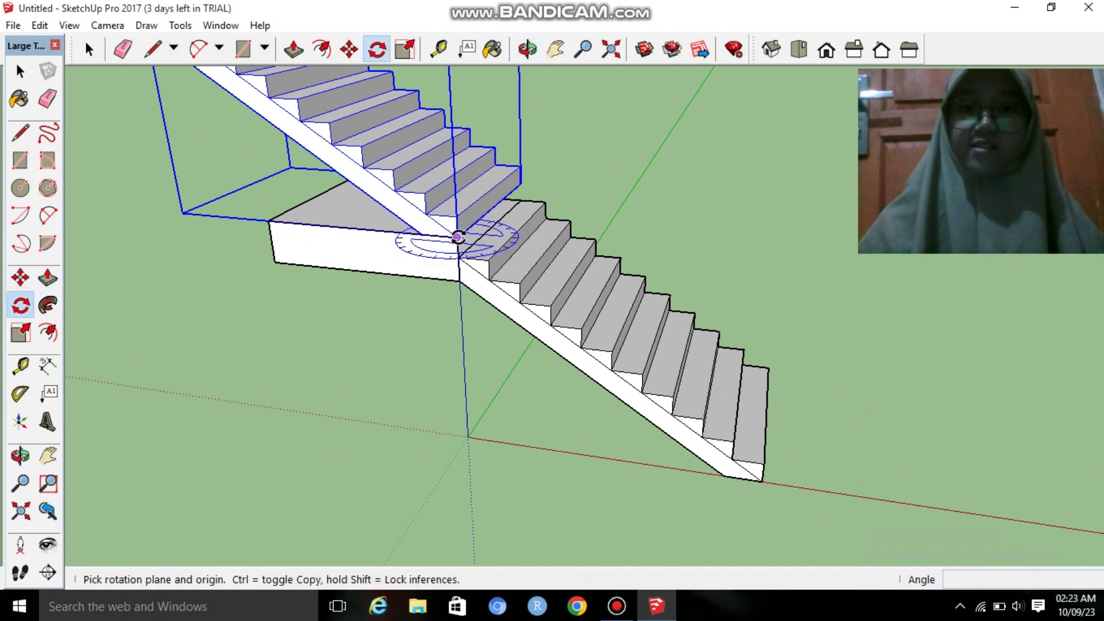
left_click(458, 236)
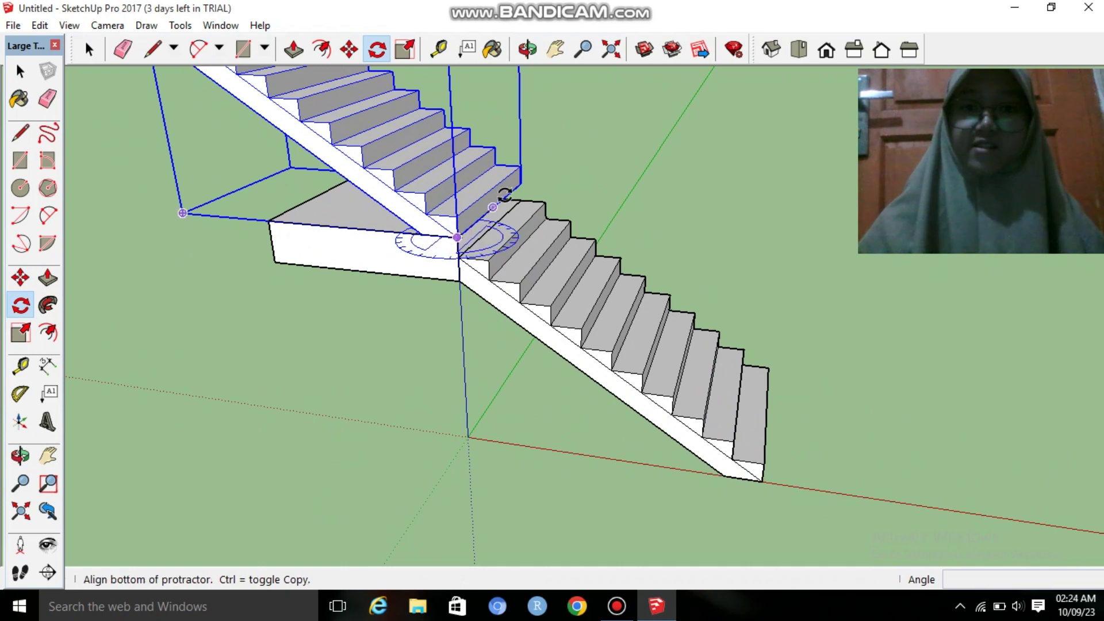
left_click(564, 145)
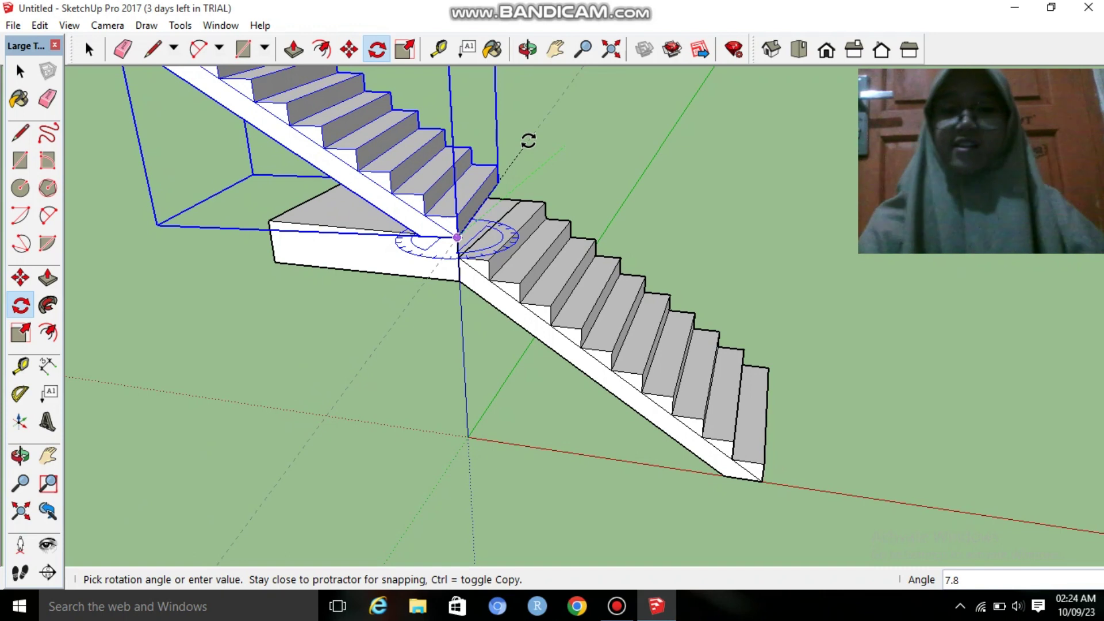
type("90")
key("Return")
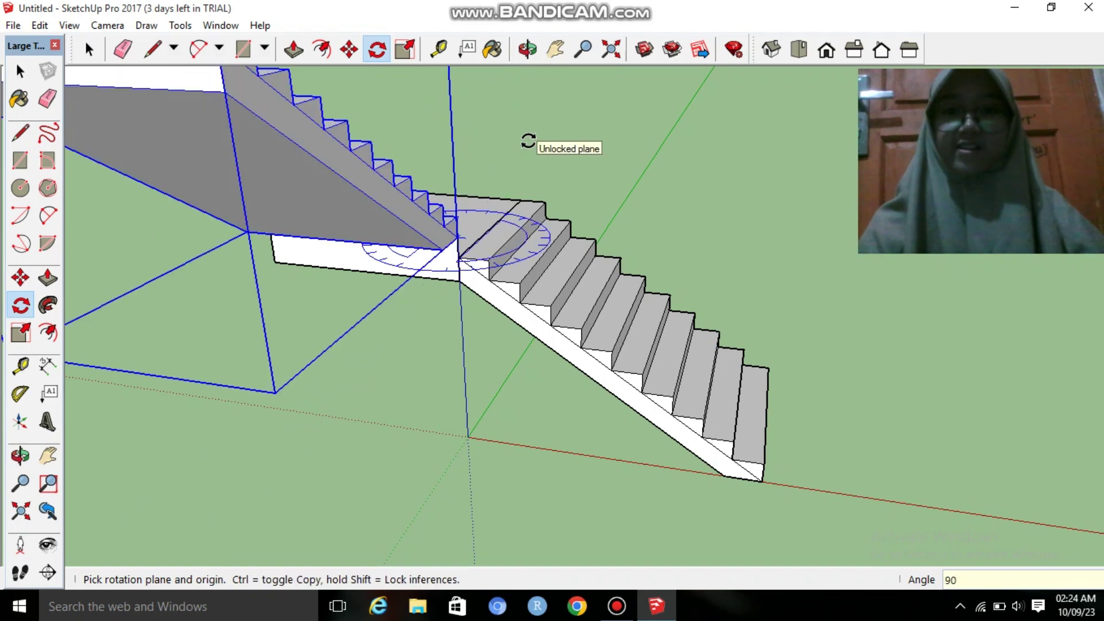
middle_click_drag(554, 122, 344, 189)
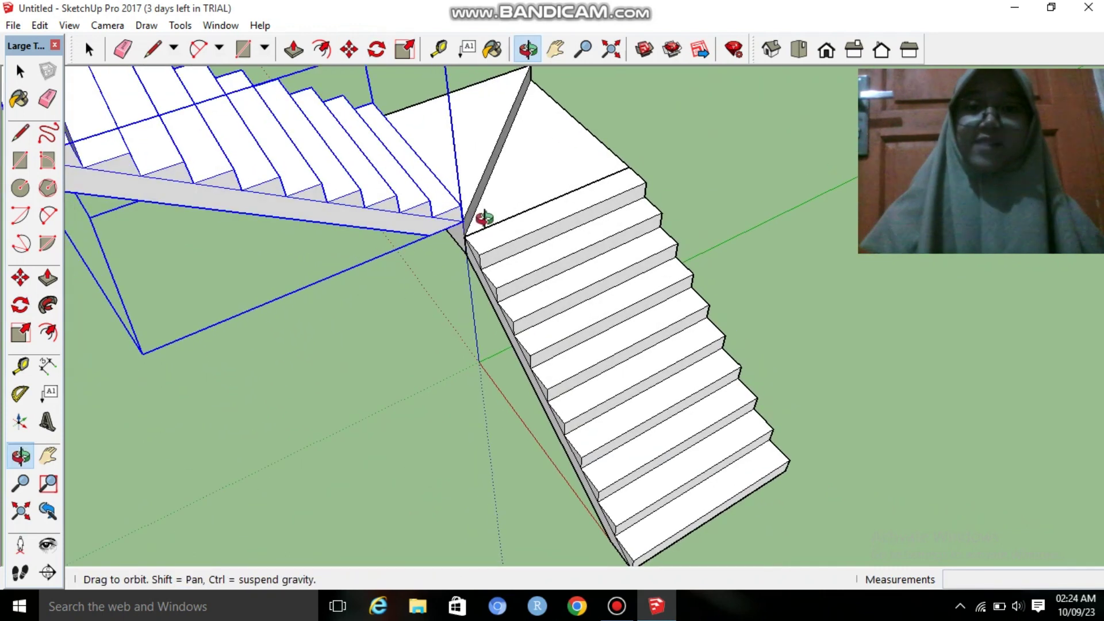
- Move the upper flight down so its lower end sits on the landing's corner
mouse_move(344, 189)
left_mouse_down()
mouse_move(353, 126)
mouse_move(372, 138)
mouse_move(399, 200)
mouse_move(418, 126)
mouse_move(439, 251)
mouse_move(459, 198)
mouse_move(483, 207)
mouse_move(465, 234)
left_mouse_up()
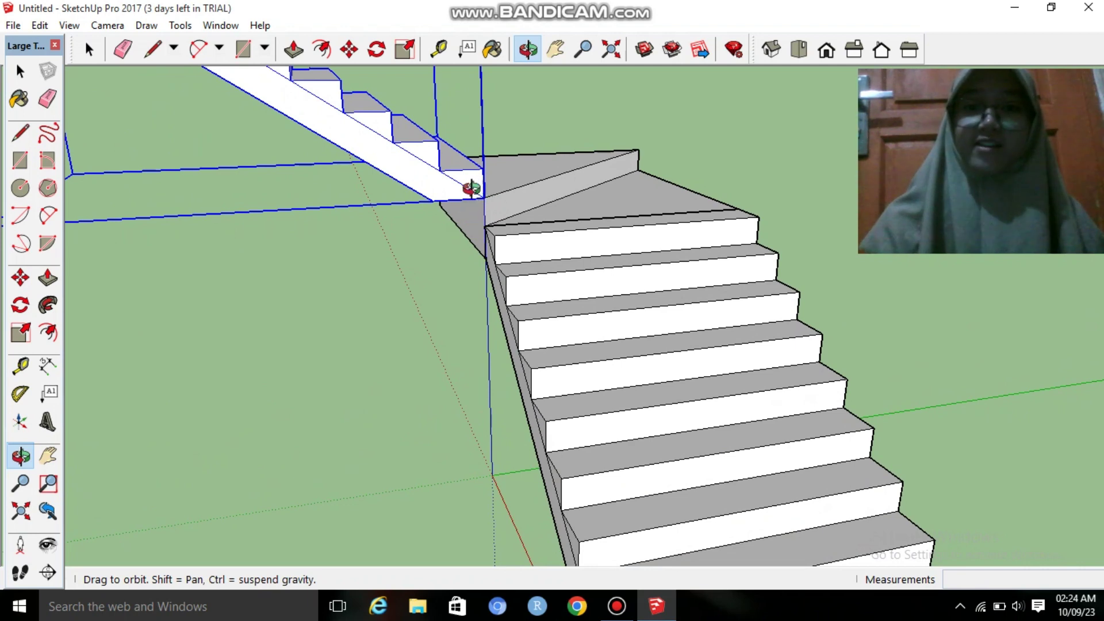
left_click(20, 278)
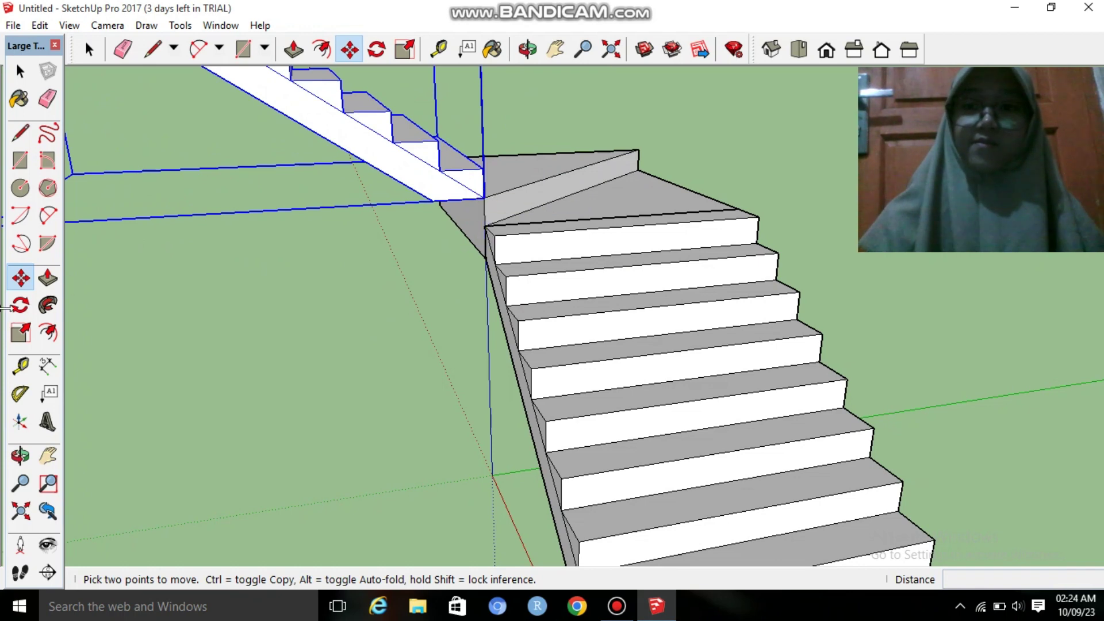
left_click(484, 200)
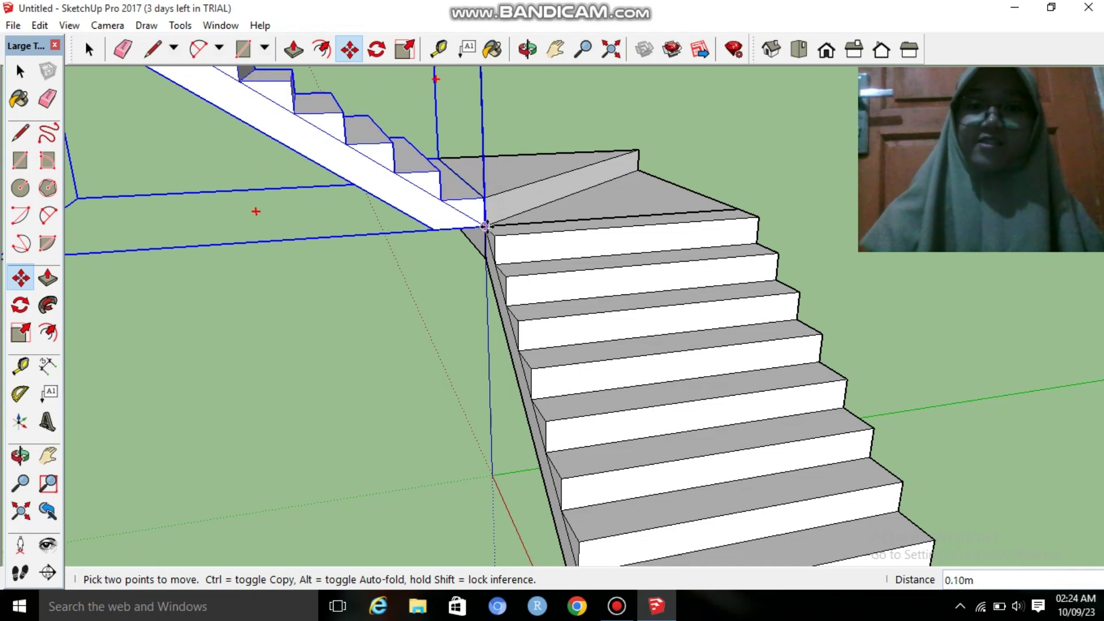
left_click(484, 225)
scroll(537, 265, "down", 2)
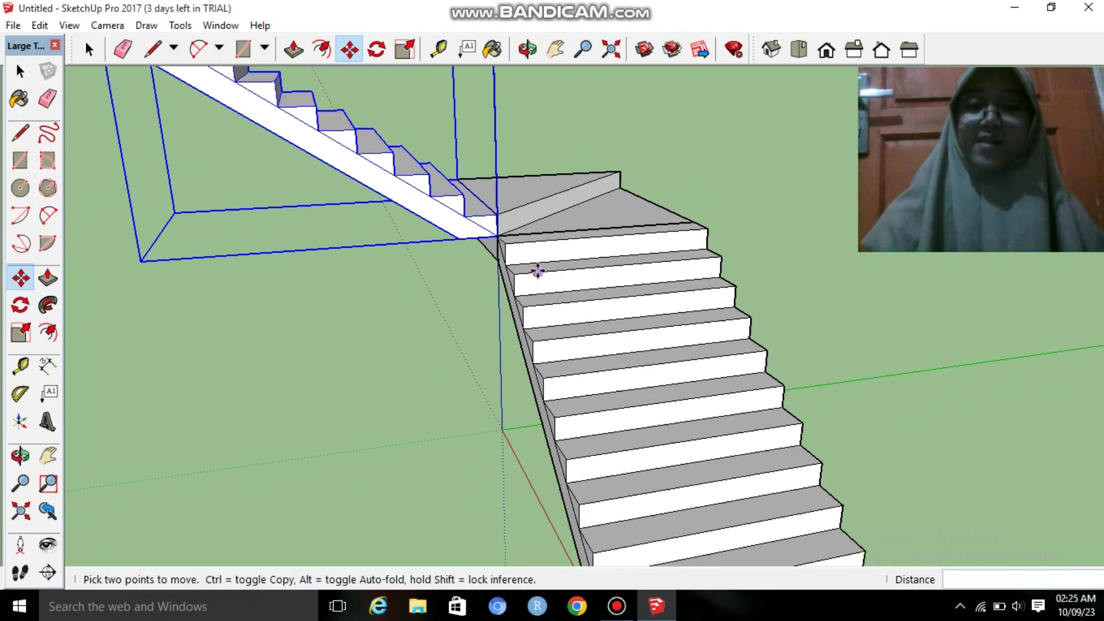
scroll(537, 270, "down", 2)
scroll(537, 271, "down", 2)
key("o")
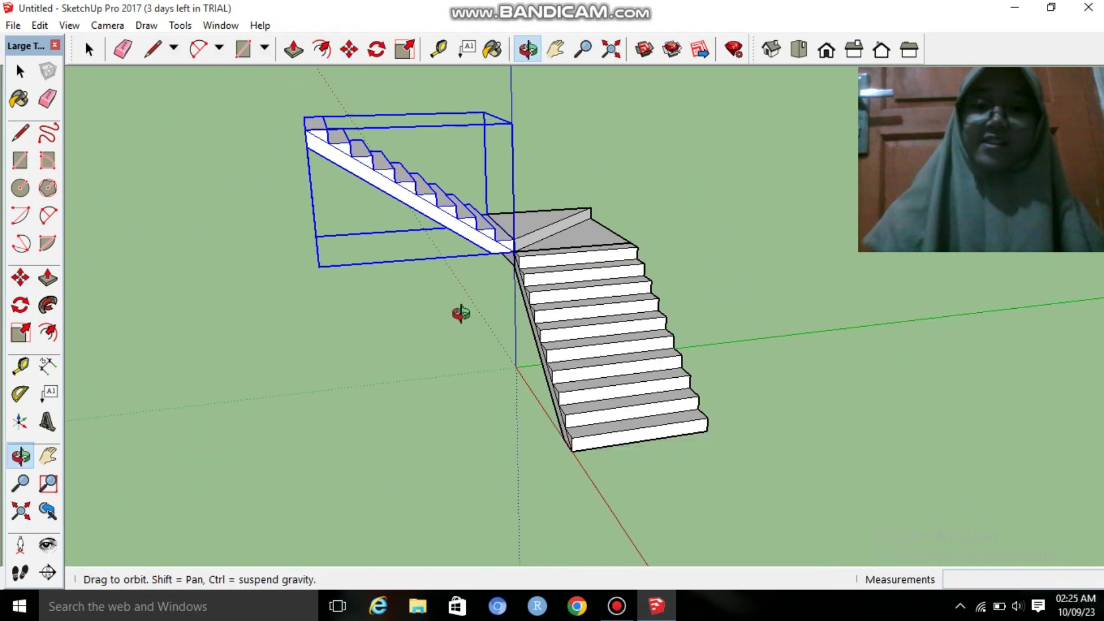
key("space")
left_click(443, 322)
- Orbit down to an eye-level front view of the staircase and zoom in slightly
key("o")
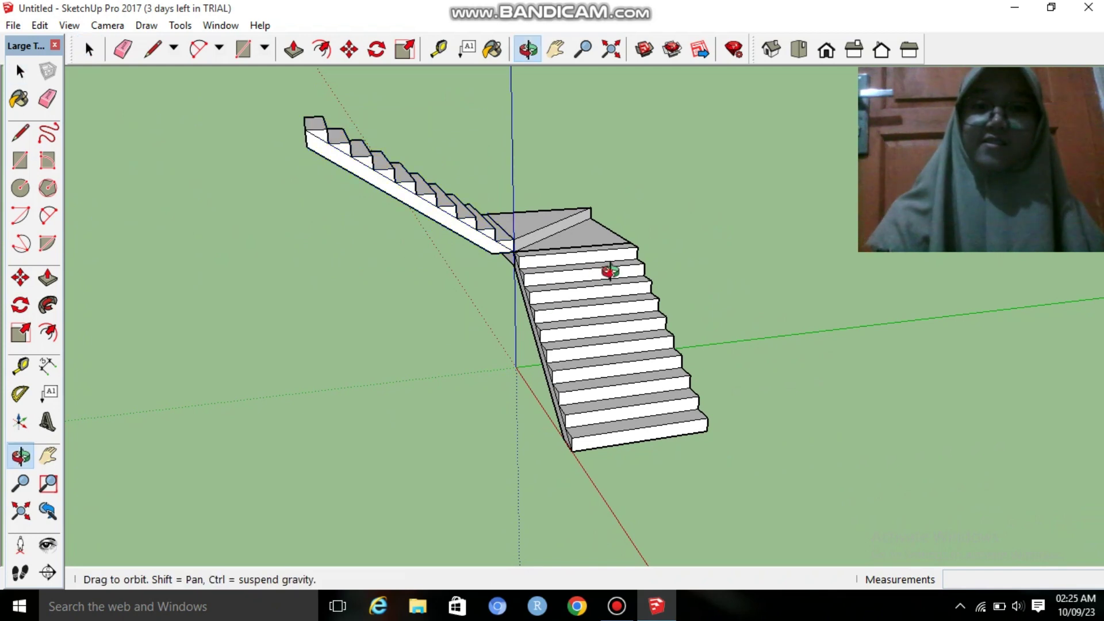
mouse_move(609, 266)
left_mouse_down()
mouse_move(456, 322)
mouse_move(596, 293)
mouse_move(554, 322)
mouse_move(421, 254)
mouse_move(408, 211)
mouse_move(640, 222)
mouse_move(459, 213)
mouse_move(472, 298)
mouse_move(594, 313)
mouse_move(729, 269)
left_mouse_up()
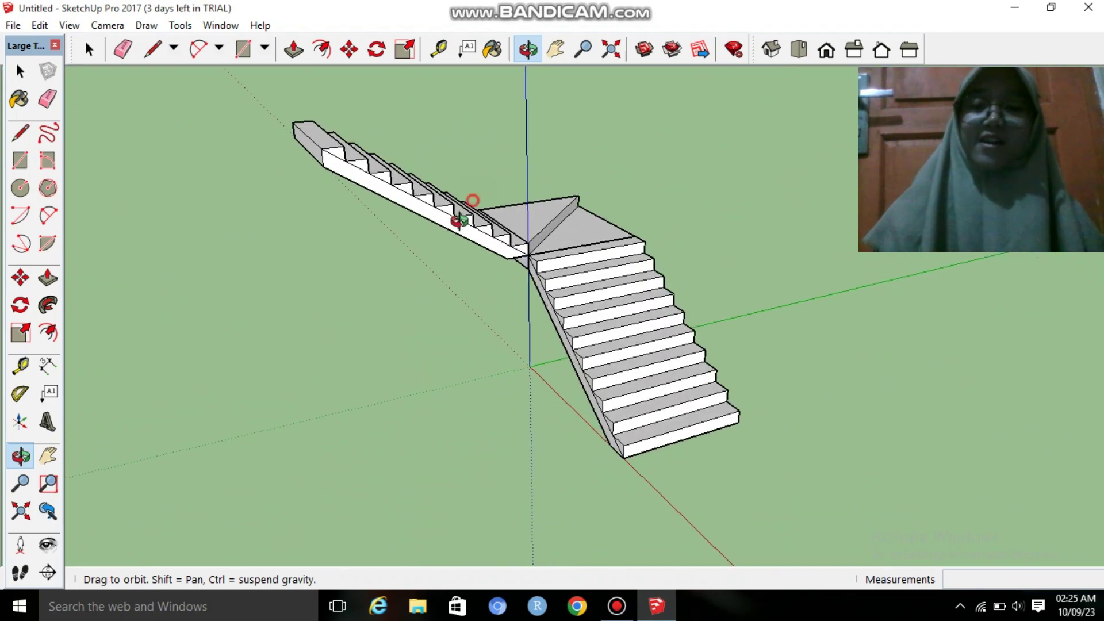
mouse_move(458, 220)
left_mouse_down()
mouse_move(436, 289)
mouse_move(426, 221)
mouse_move(646, 266)
mouse_move(459, 230)
mouse_move(715, 234)
mouse_move(424, 205)
mouse_move(710, 318)
mouse_move(536, 254)
mouse_move(512, 217)
mouse_move(646, 360)
mouse_move(535, 247)
mouse_move(763, 278)
mouse_move(495, 230)
mouse_move(535, 308)
mouse_move(653, 247)
mouse_move(470, 246)
mouse_move(530, 286)
left_mouse_up()
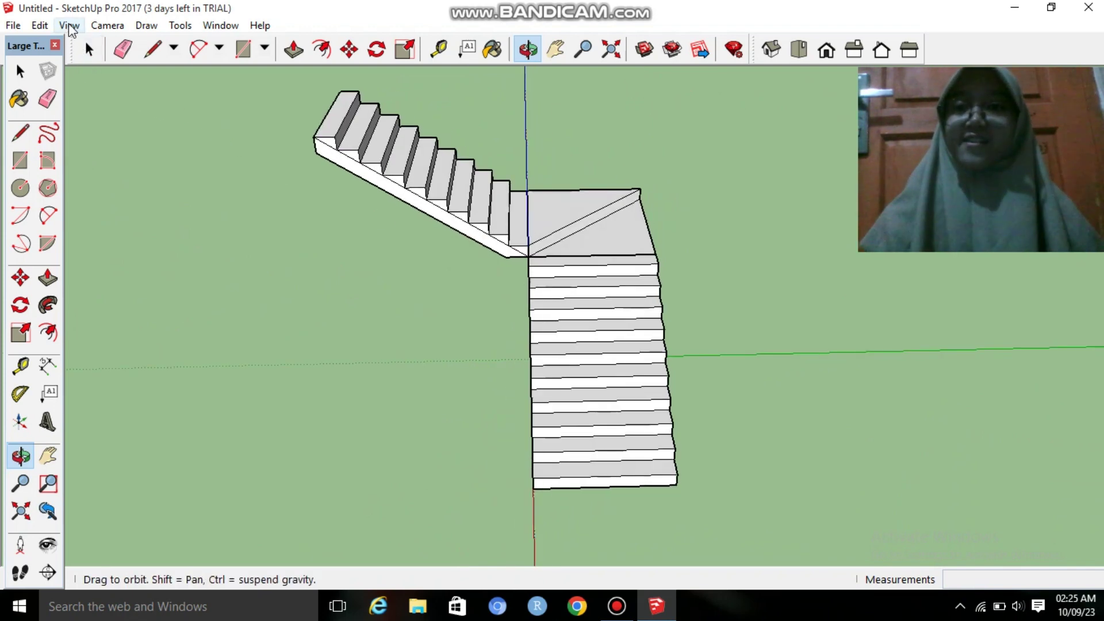
mouse_move(632, 361)
left_mouse_down()
mouse_move(606, 288)
mouse_move(613, 216)
mouse_move(608, 313)
mouse_move(599, 292)
left_mouse_up()
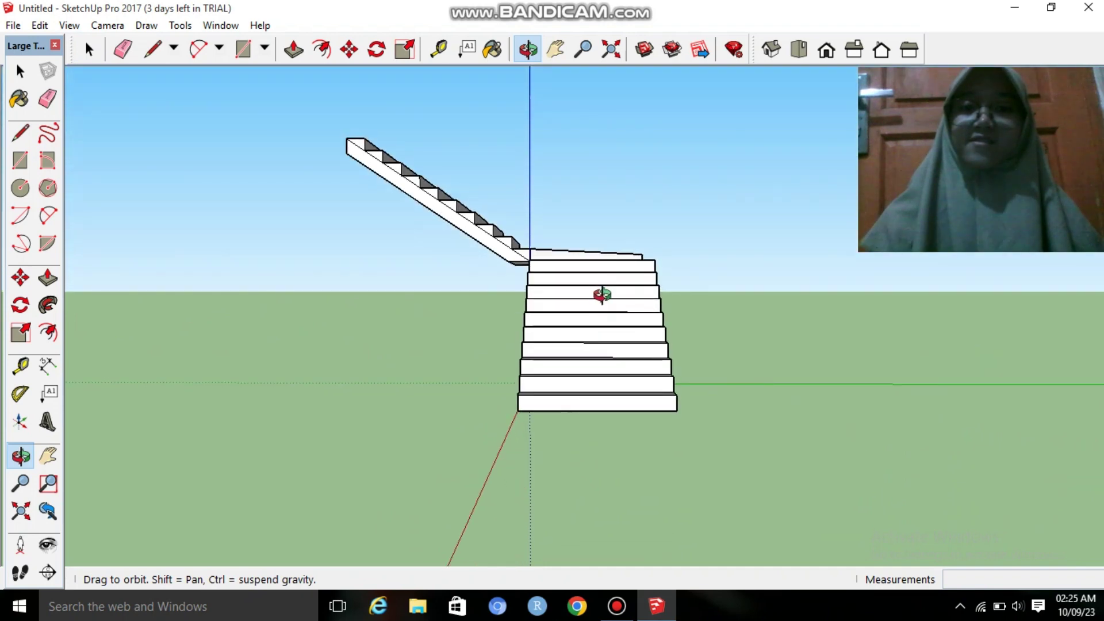
scroll(603, 295, "up", 1)
scroll(603, 294, "up", 1)
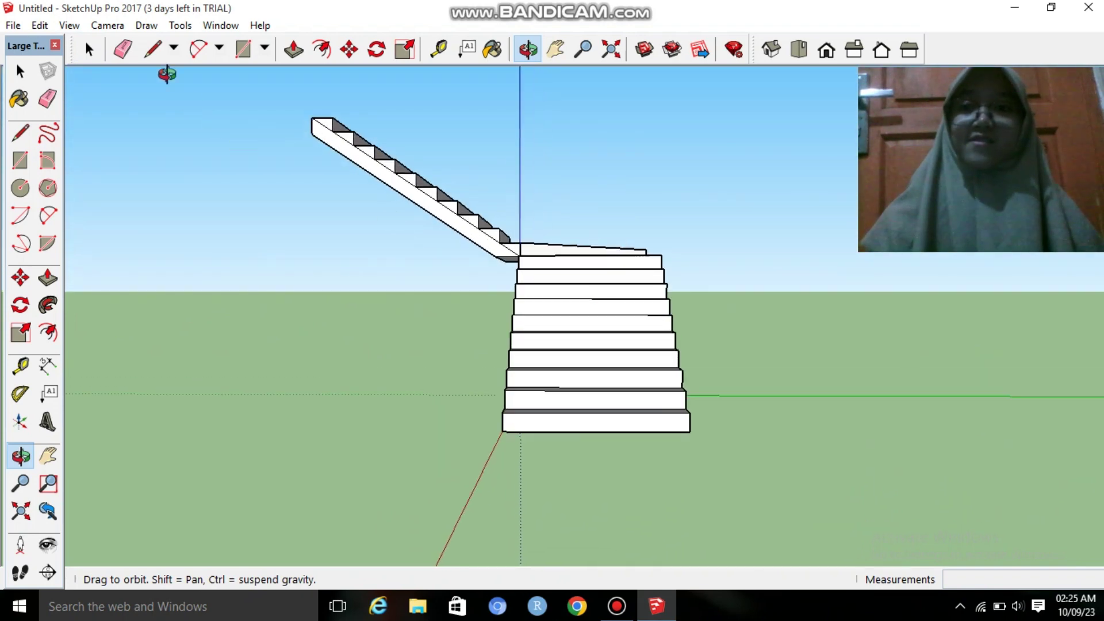
- Add Scene 1 from the eye-level view and Scene 2 from a closer front view
left_click(67, 25)
mouse_move(105, 281)
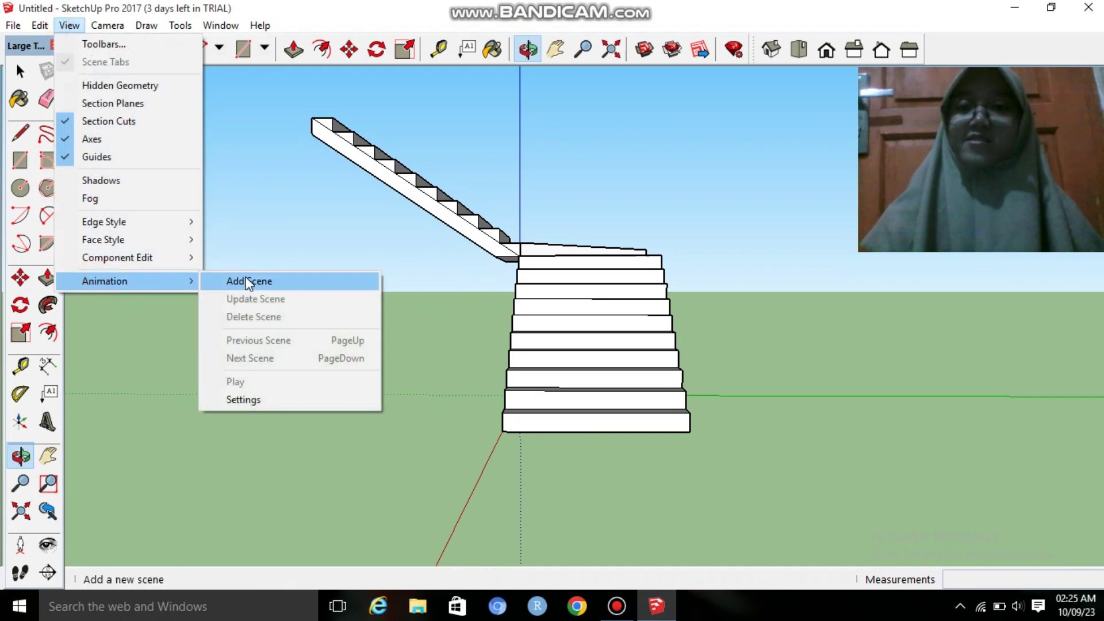
left_click(246, 278)
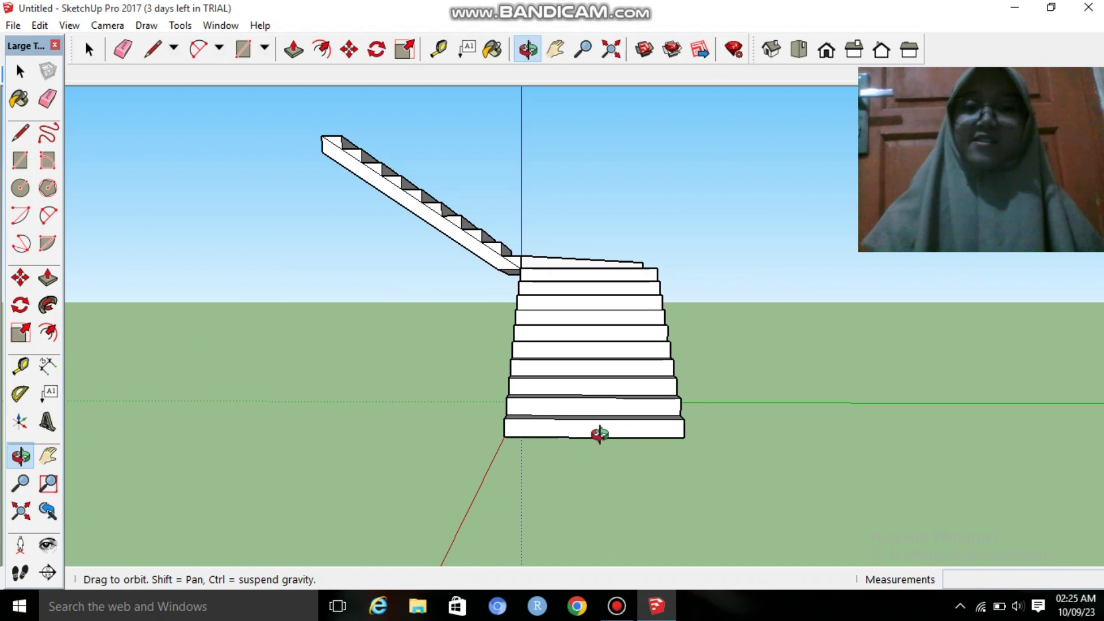
scroll(600, 435, "up", 2)
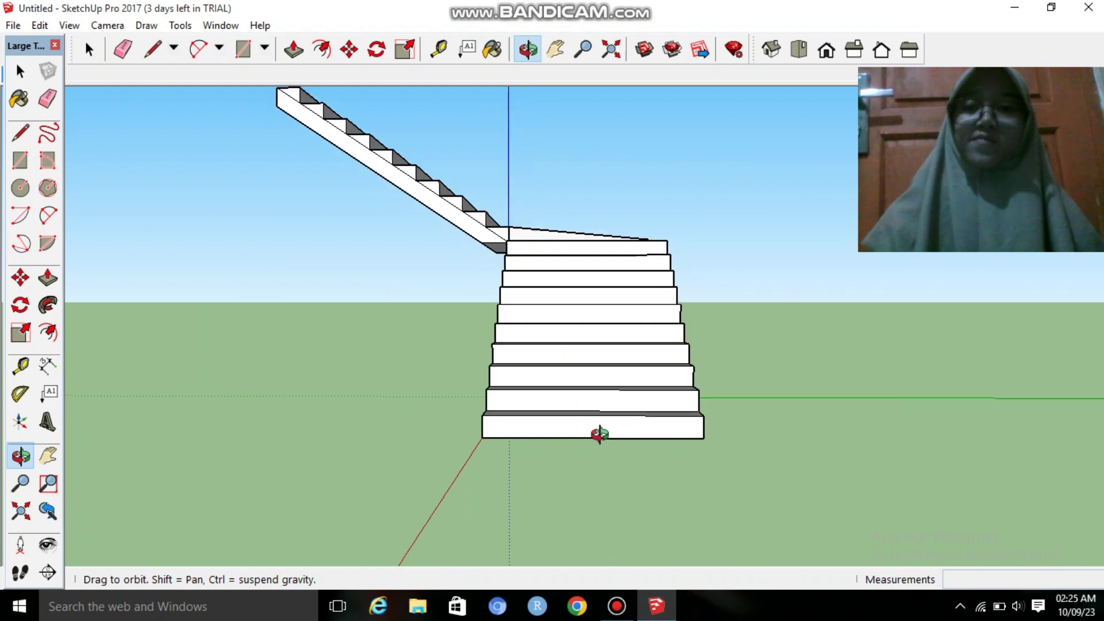
scroll(600, 434, "up", 1)
scroll(599, 434, "up", 1)
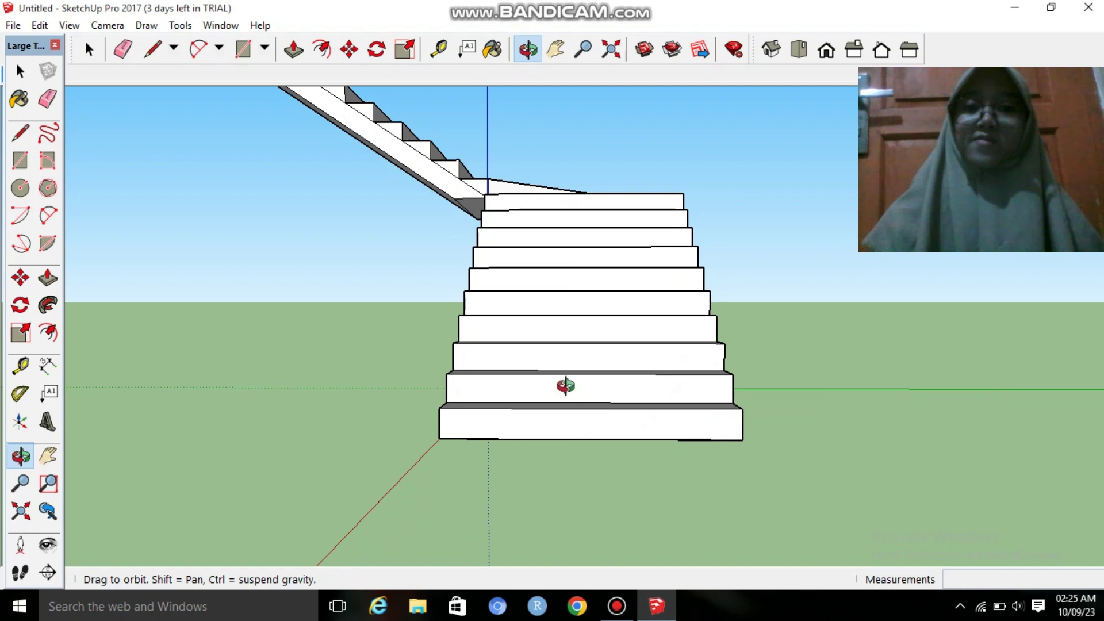
left_click(69, 26)
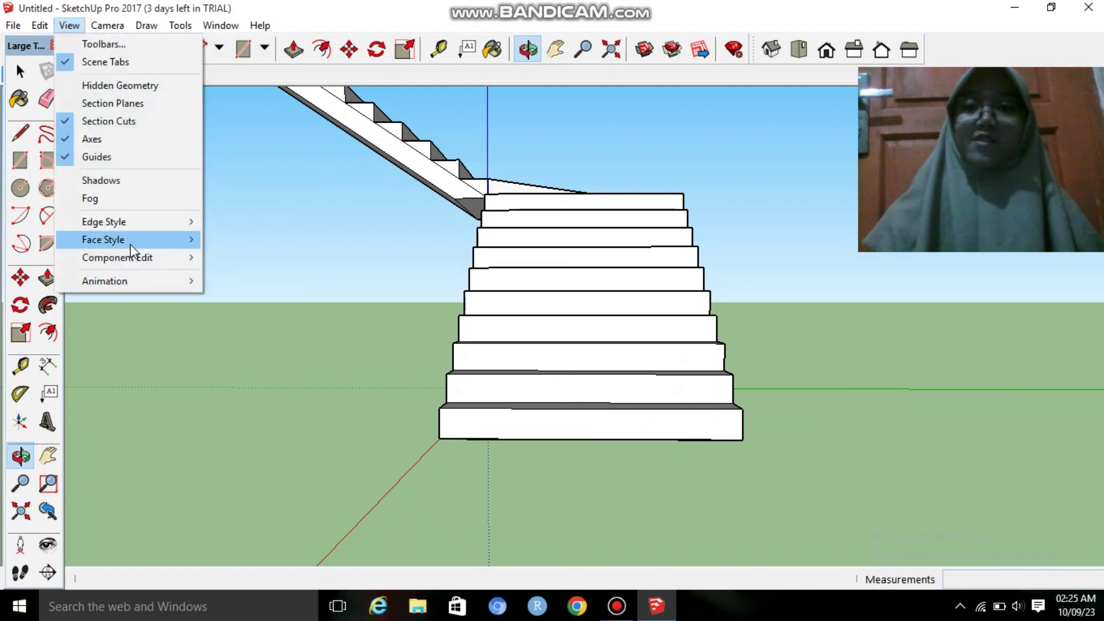
mouse_move(105, 281)
left_click(260, 278)
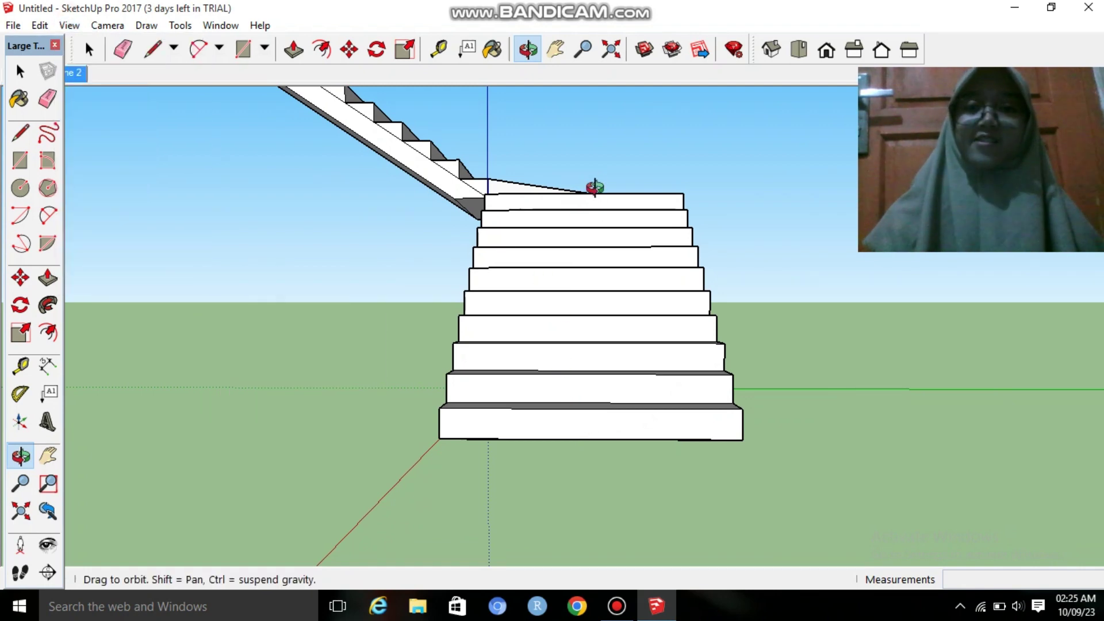
- Add Scene 3 looking down on the stairs and Scene 4 after panning
left_click_drag(595, 178, 598, 361)
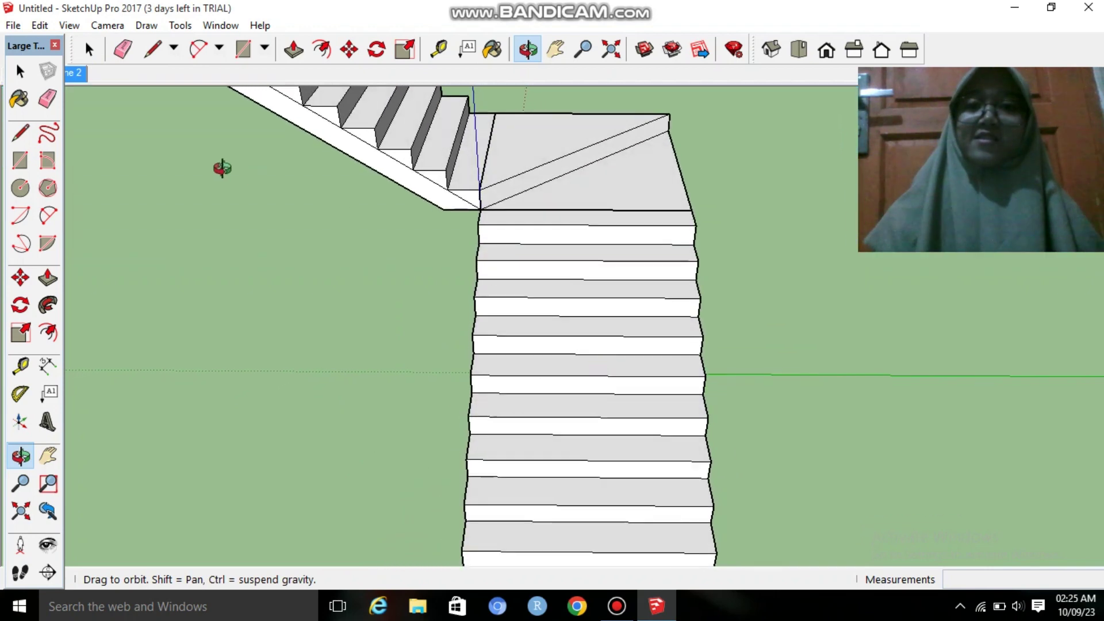
left_click(69, 26)
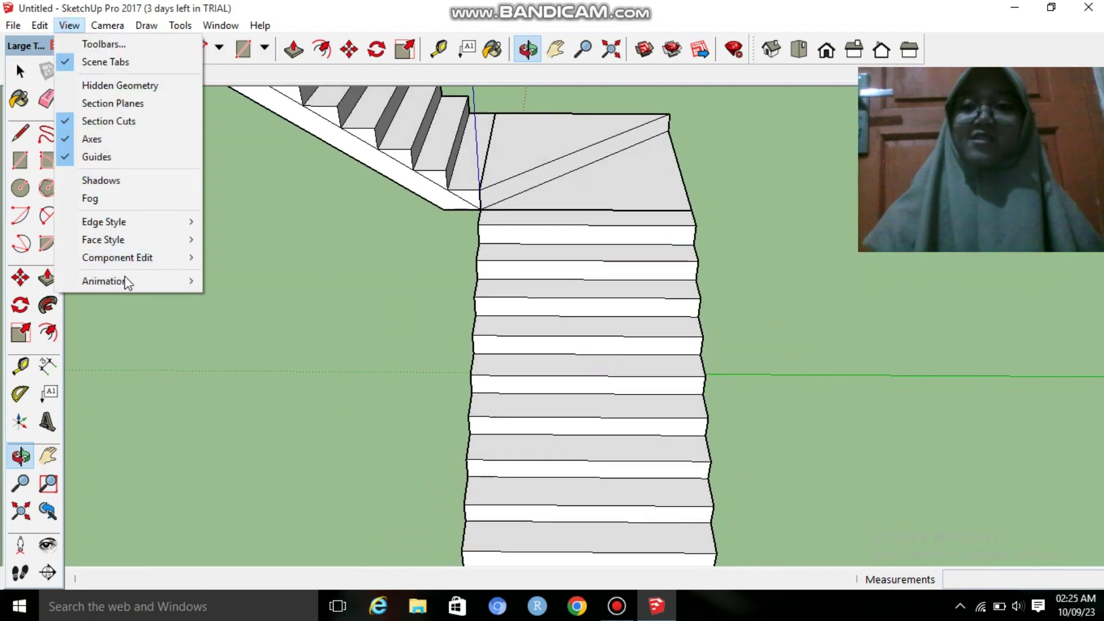
left_click(246, 279)
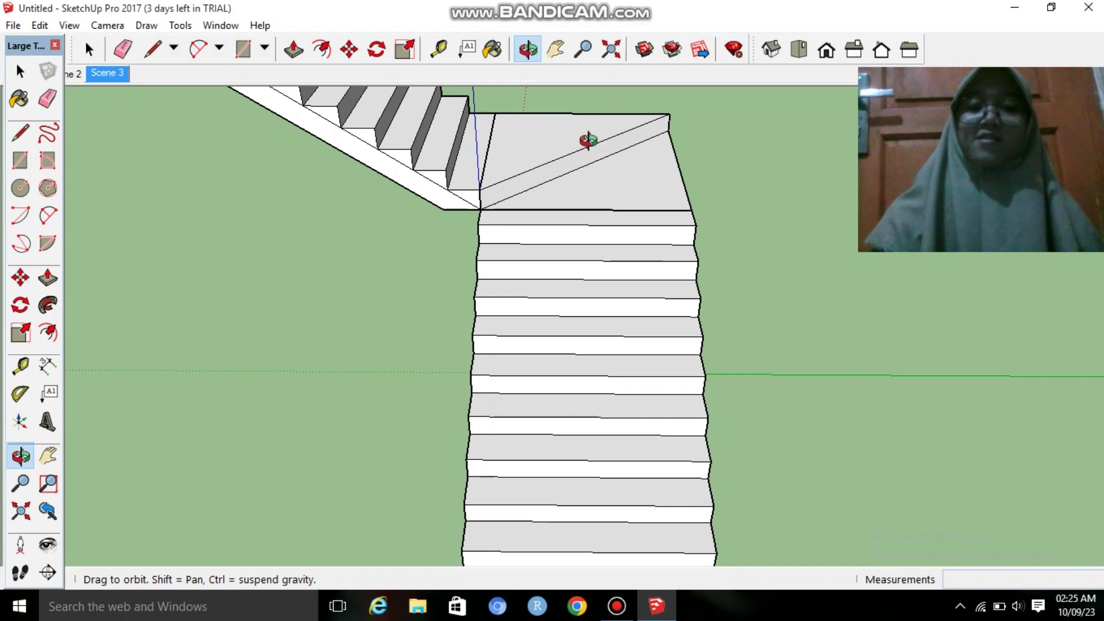
key("h")
left_click_drag(587, 142, 600, 329)
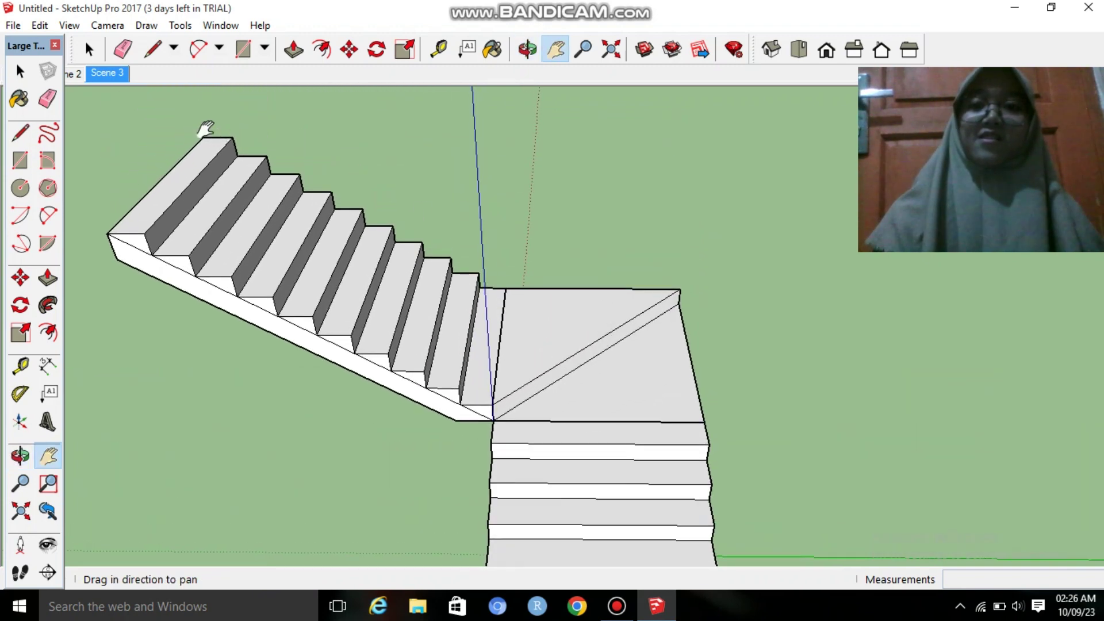
left_click(69, 25)
left_click(247, 280)
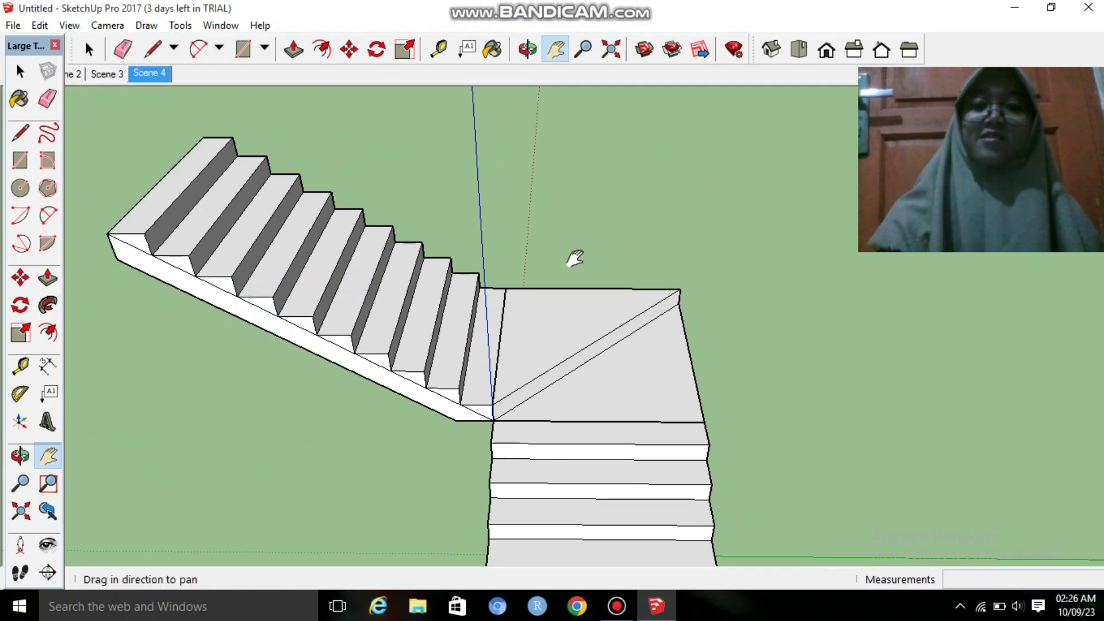
- Add Scene 5 showing the landing with the upper flight behind, and a closer Scene 6
key("o")
mouse_move(575, 249)
left_mouse_down()
mouse_move(338, 318)
mouse_move(173, 254)
mouse_move(133, 177)
left_mouse_up()
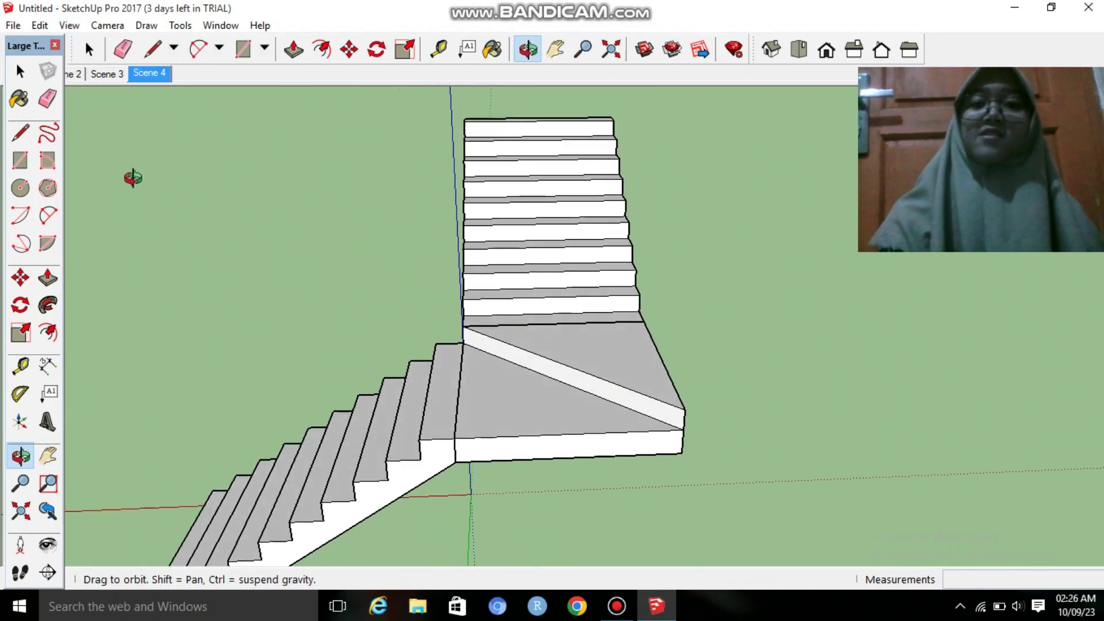
left_click(69, 26)
left_click(246, 280)
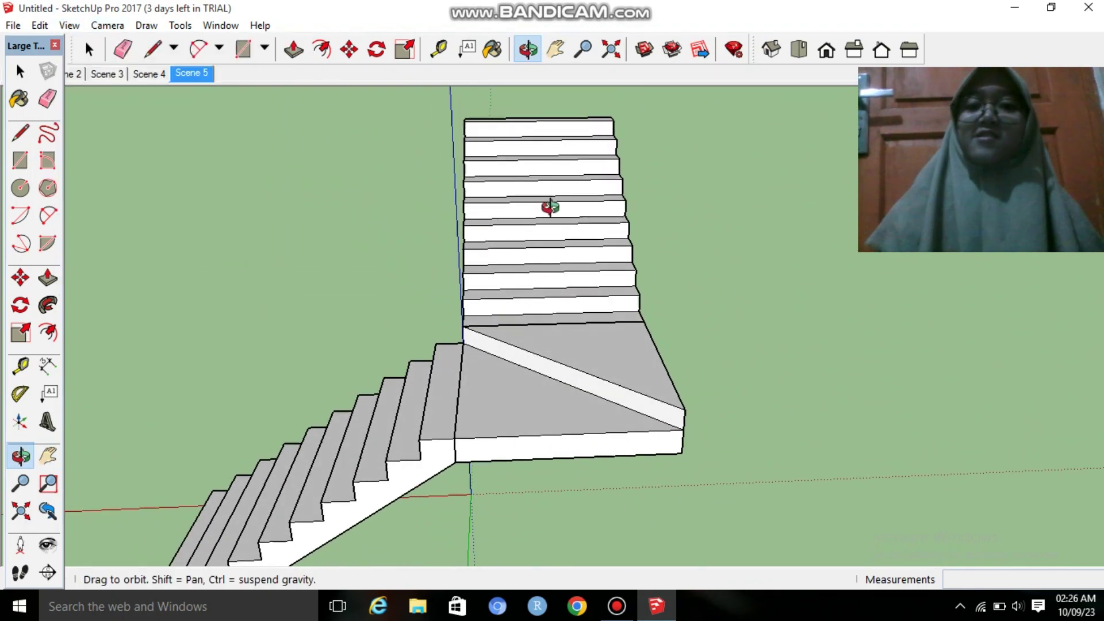
scroll(532, 141, "up", 2)
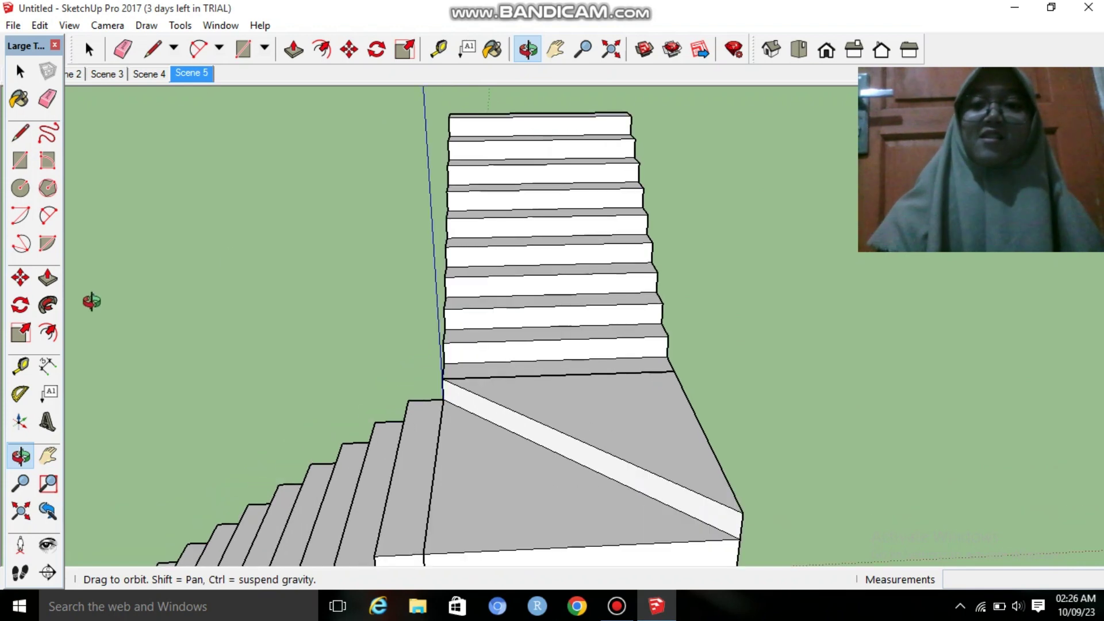
left_click(69, 26)
left_click(262, 282)
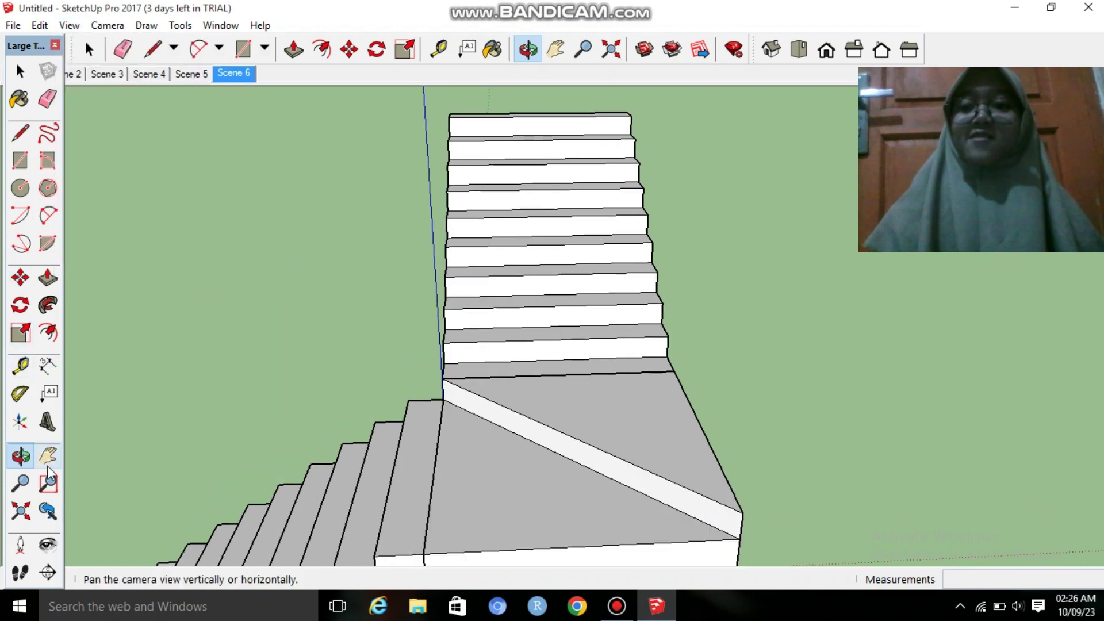
- Add Scenes 7 and 8 from a view panned downward
left_click(48, 456)
mouse_move(537, 140)
left_mouse_down()
mouse_move(567, 437)
mouse_move(567, 258)
left_mouse_up()
left_click(69, 25)
left_click(357, 284)
key("o")
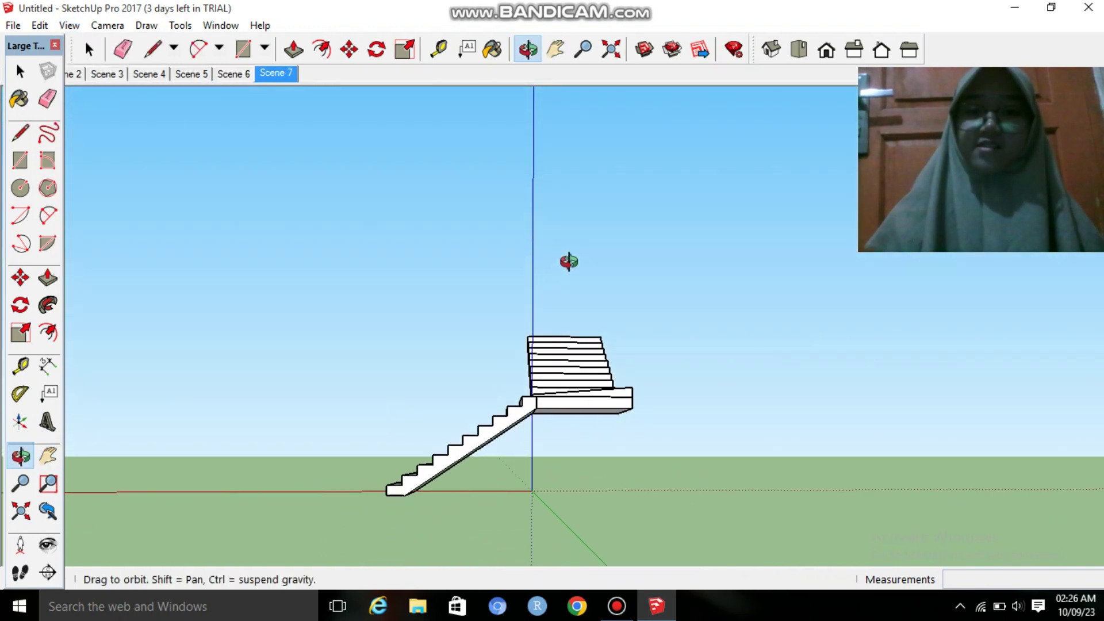
left_click(69, 25)
left_click(259, 282)
- Add Scene 9 viewed from above and Scene 10 from the side
left_click_drag(682, 395, 335, 399)
mouse_move(634, 305)
left_mouse_down()
mouse_move(517, 403)
mouse_move(443, 446)
mouse_move(328, 404)
left_mouse_up()
left_click(69, 25)
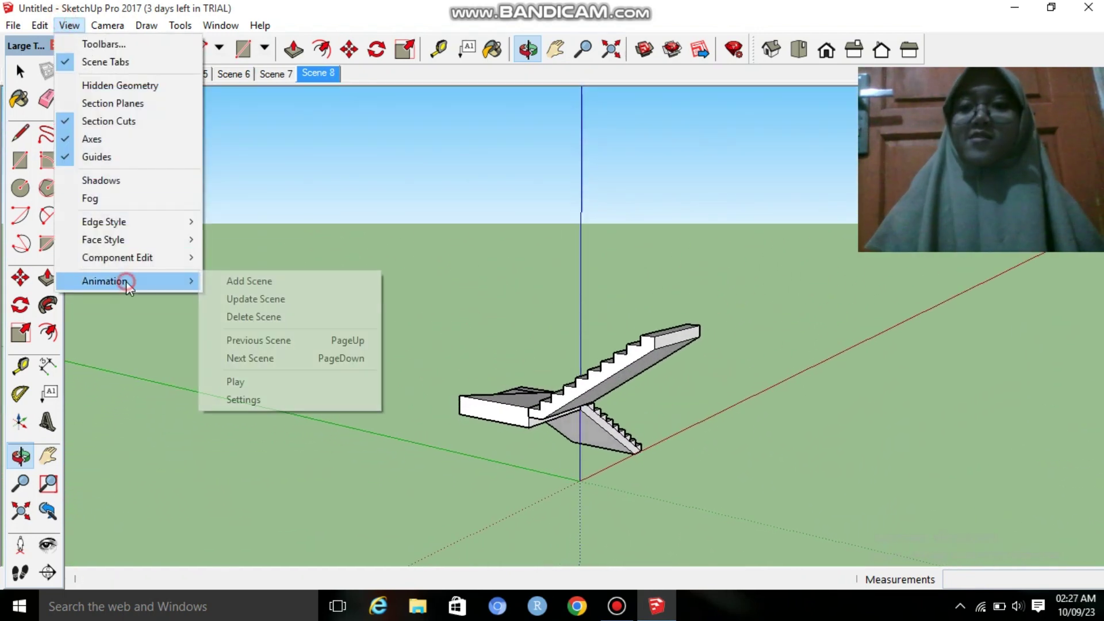
left_click(248, 281)
left_click_drag(705, 387, 393, 317)
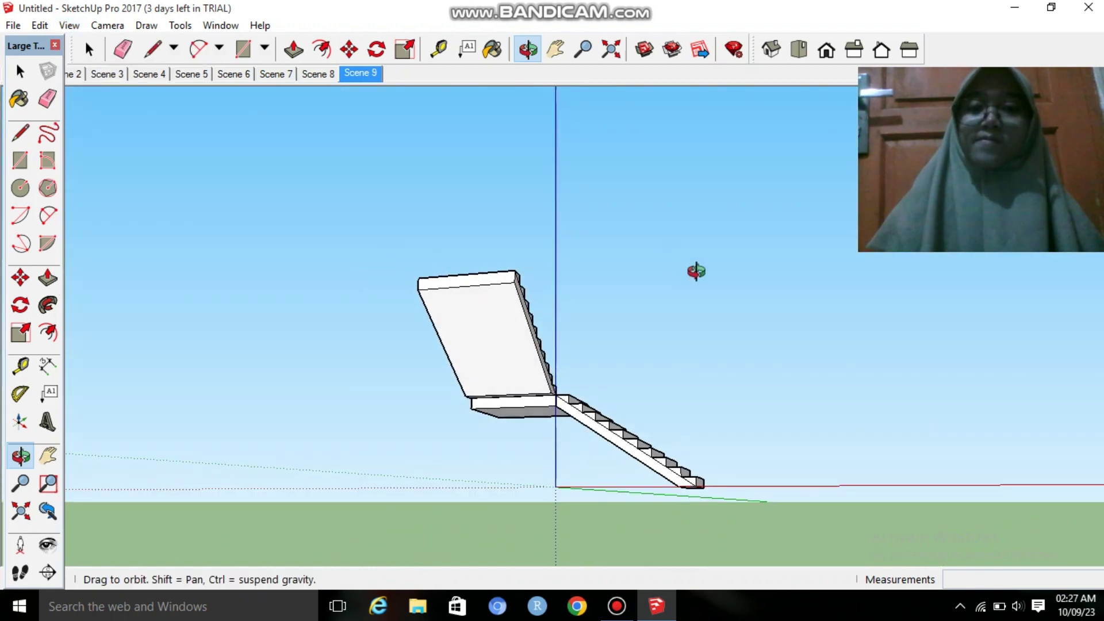
mouse_move(695, 268)
left_mouse_down()
mouse_move(656, 402)
mouse_move(389, 419)
mouse_move(299, 354)
left_mouse_up()
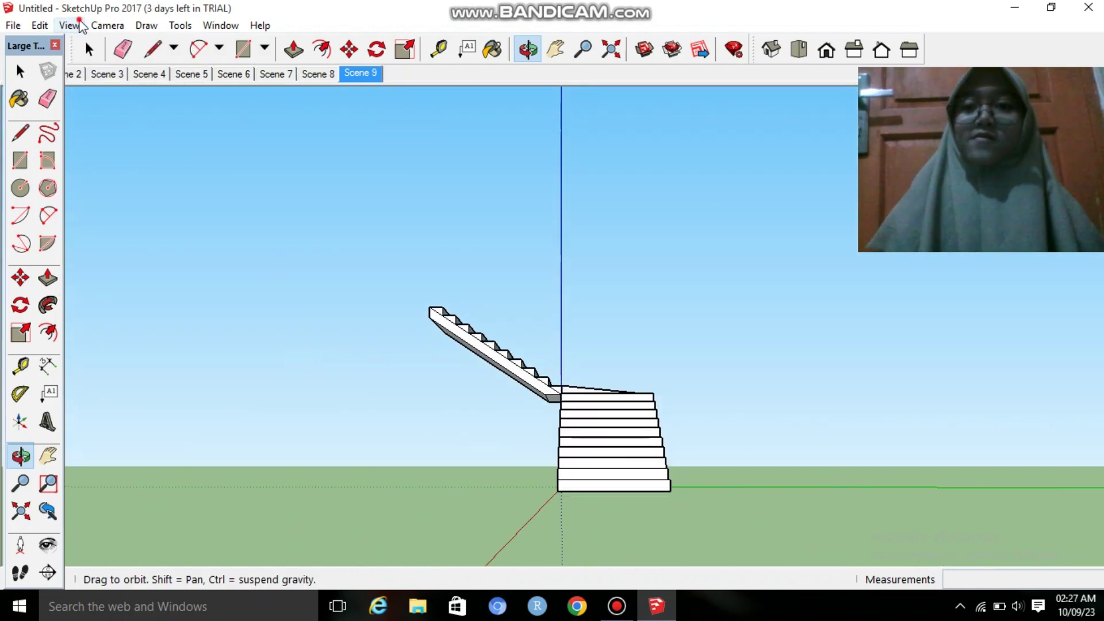
left_click(69, 26)
left_click(264, 282)
mouse_move(672, 270)
left_mouse_down()
mouse_move(642, 389)
mouse_move(693, 394)
left_mouse_up()
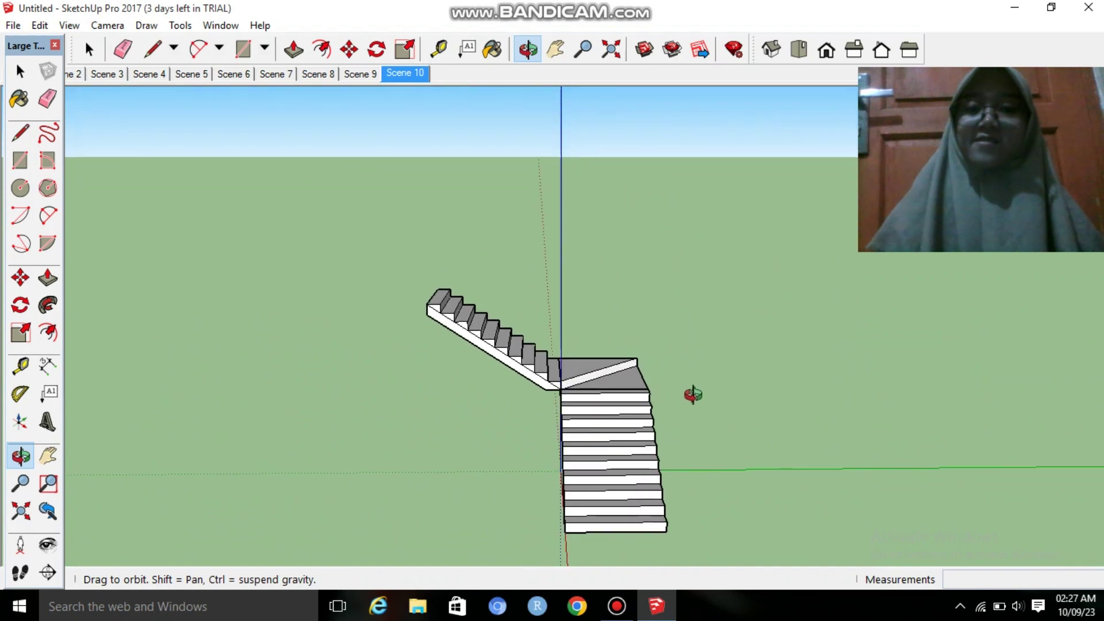